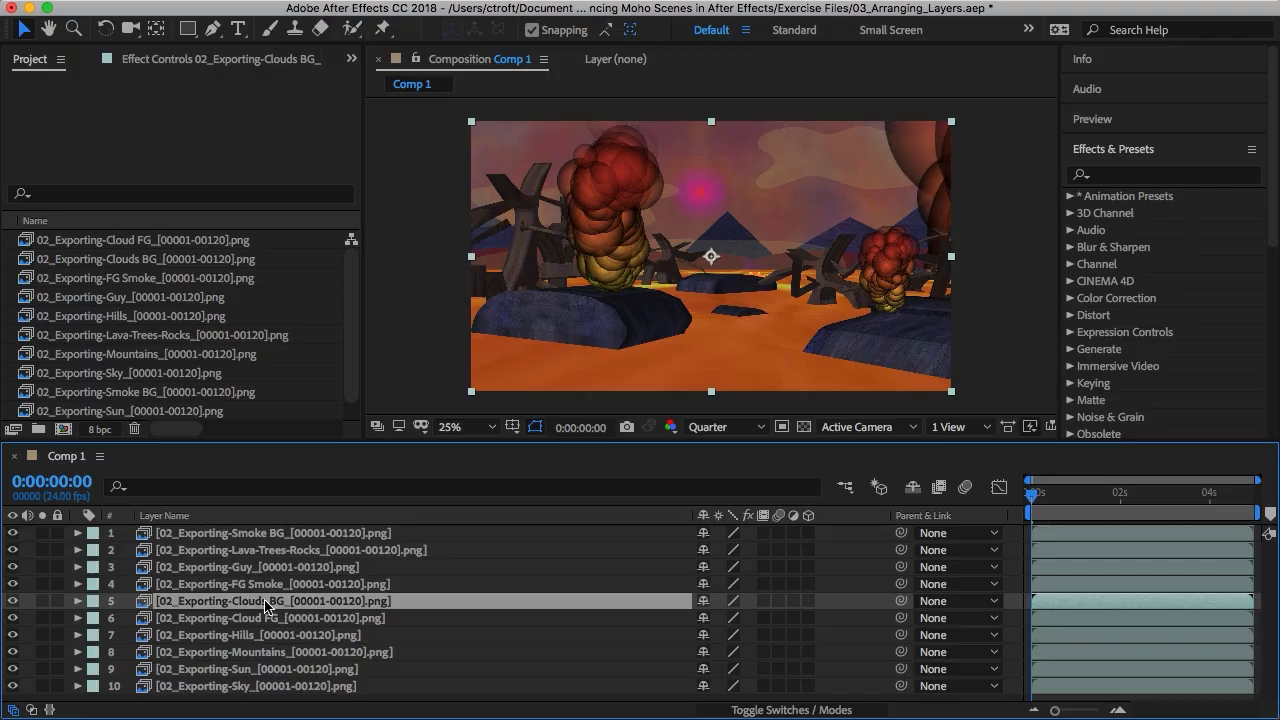
Move the Clouds BG layer below the Cloud FG layer in Comp 1
left_click_drag(267, 605, 264, 624)
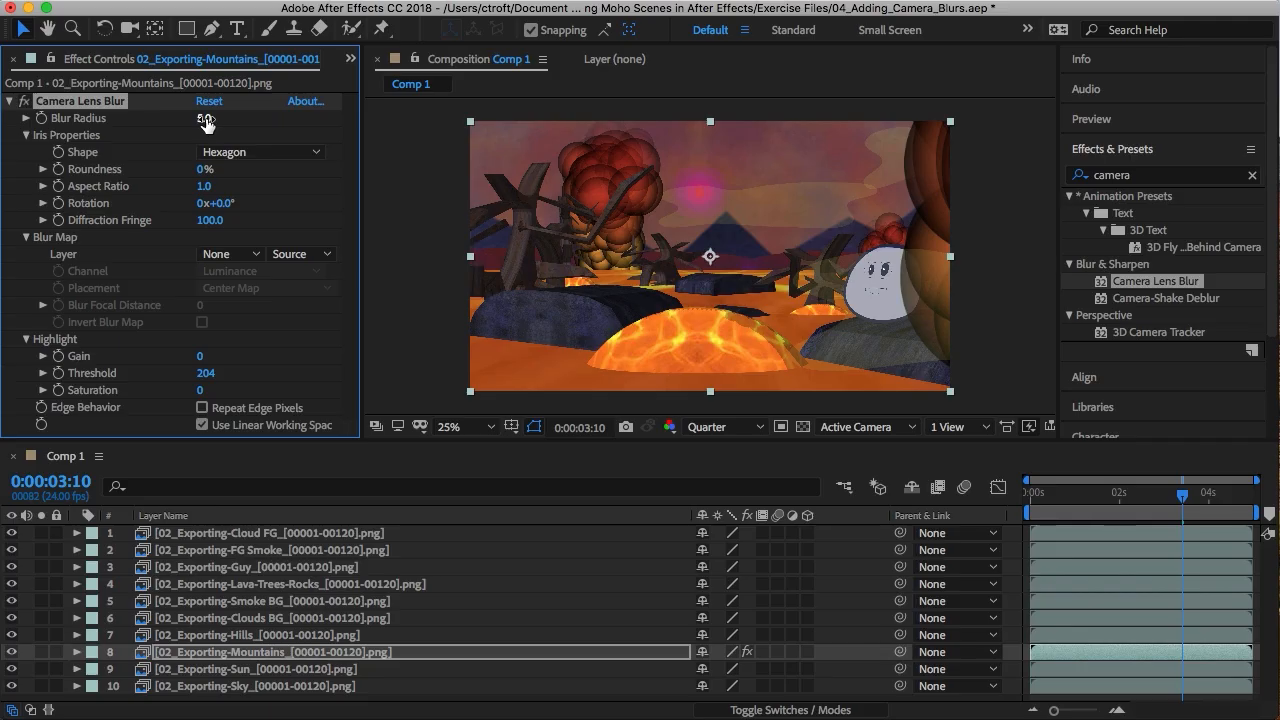
Increase the Blur Radius of the Camera Lens Blur on the Mountains layer
left_click_drag(205, 121, 219, 119)
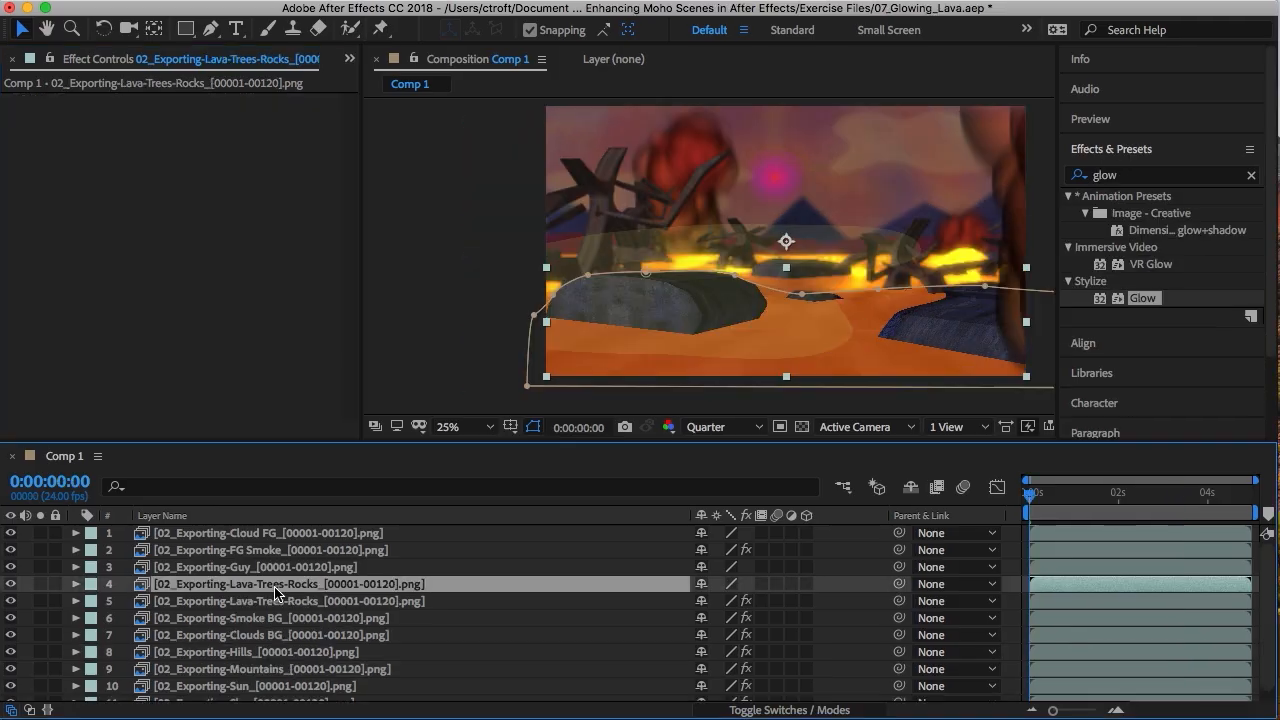
Check the glowing Lava-Trees-Rocks layer at 0:00:01:23 and at a further point in the composition
left_click(1117, 494)
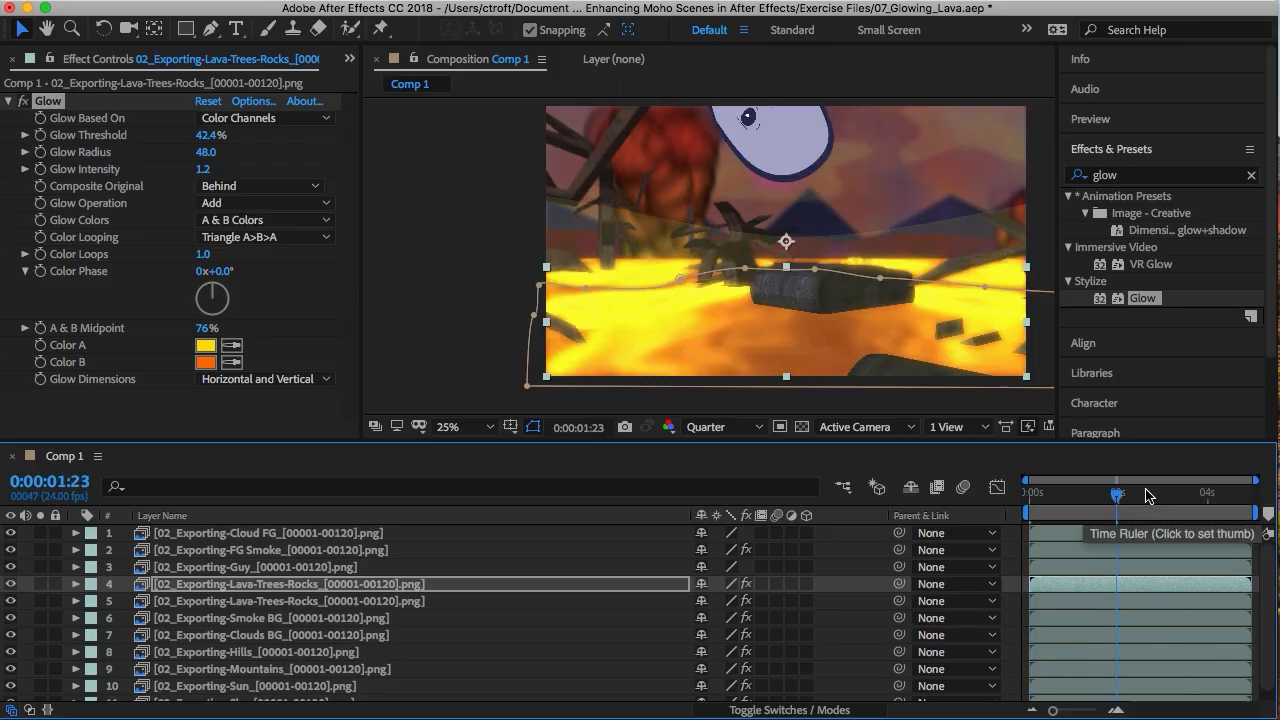
left_click(1158, 494)
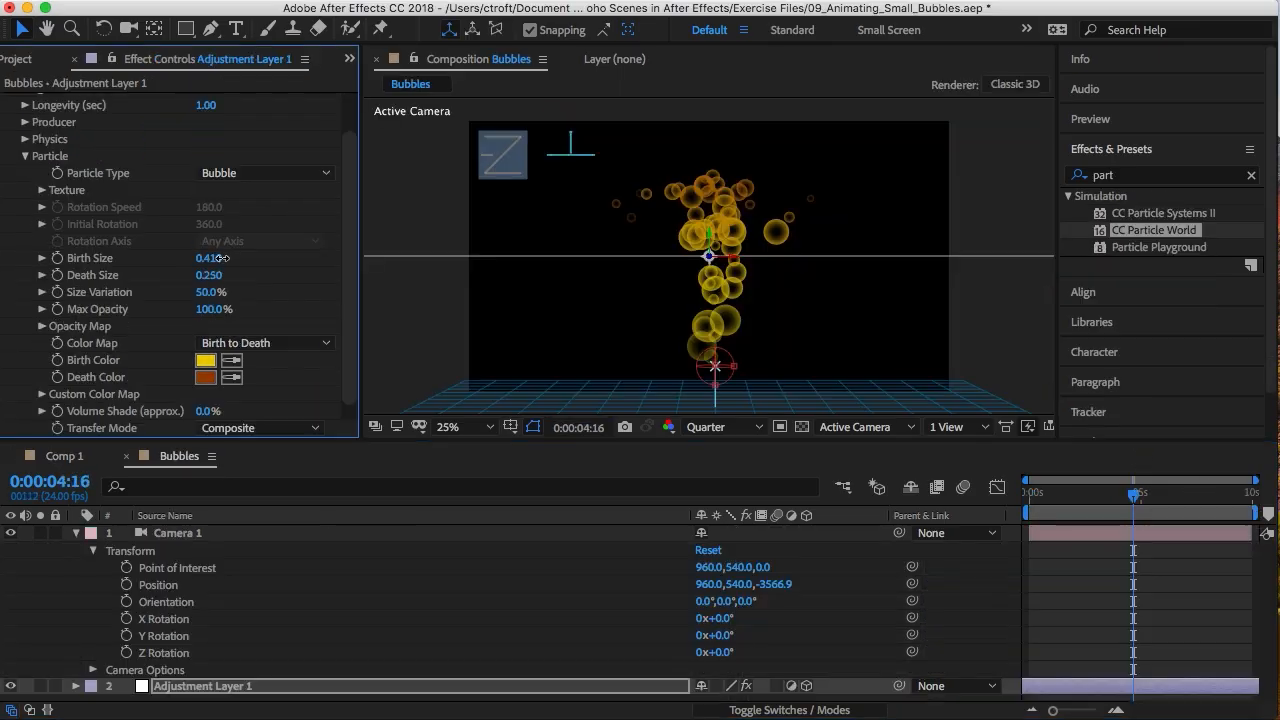
Reduce the Birth Size of the bubble particles on Adjustment Layer 1 to 0.280
left_click_drag(220, 258, 213, 259)
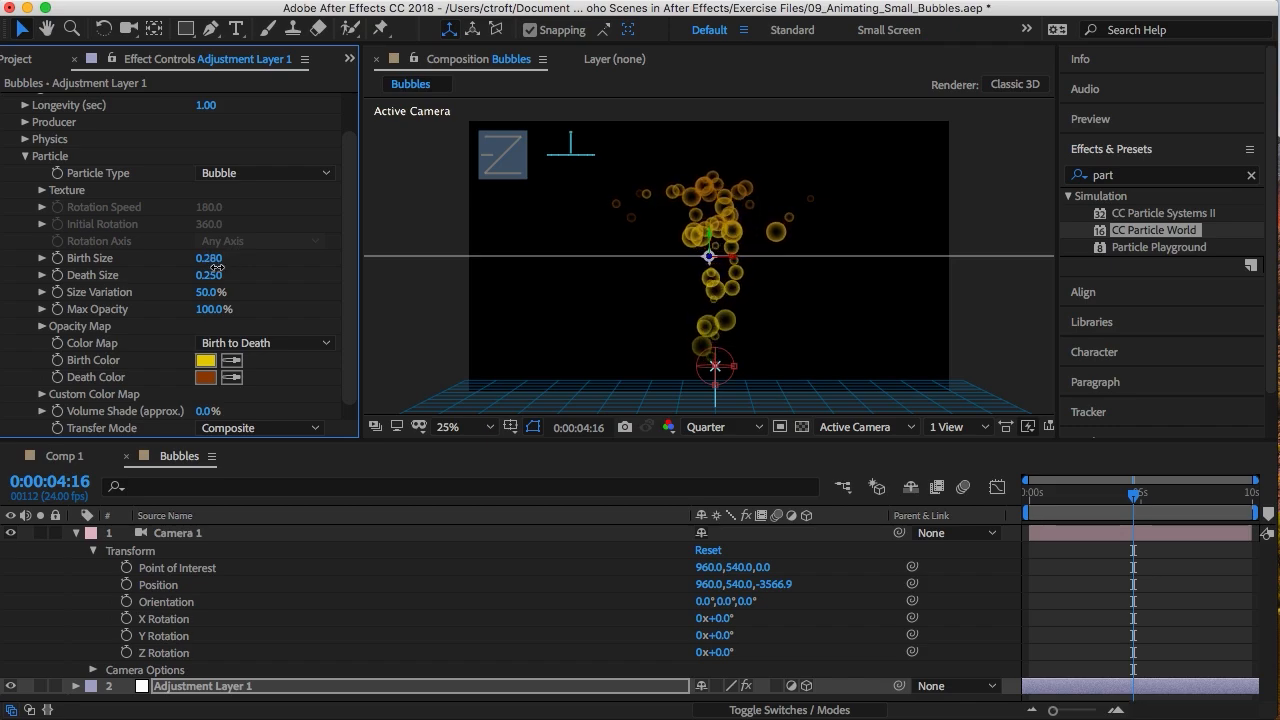
left_click_drag(216, 267, 245, 275)
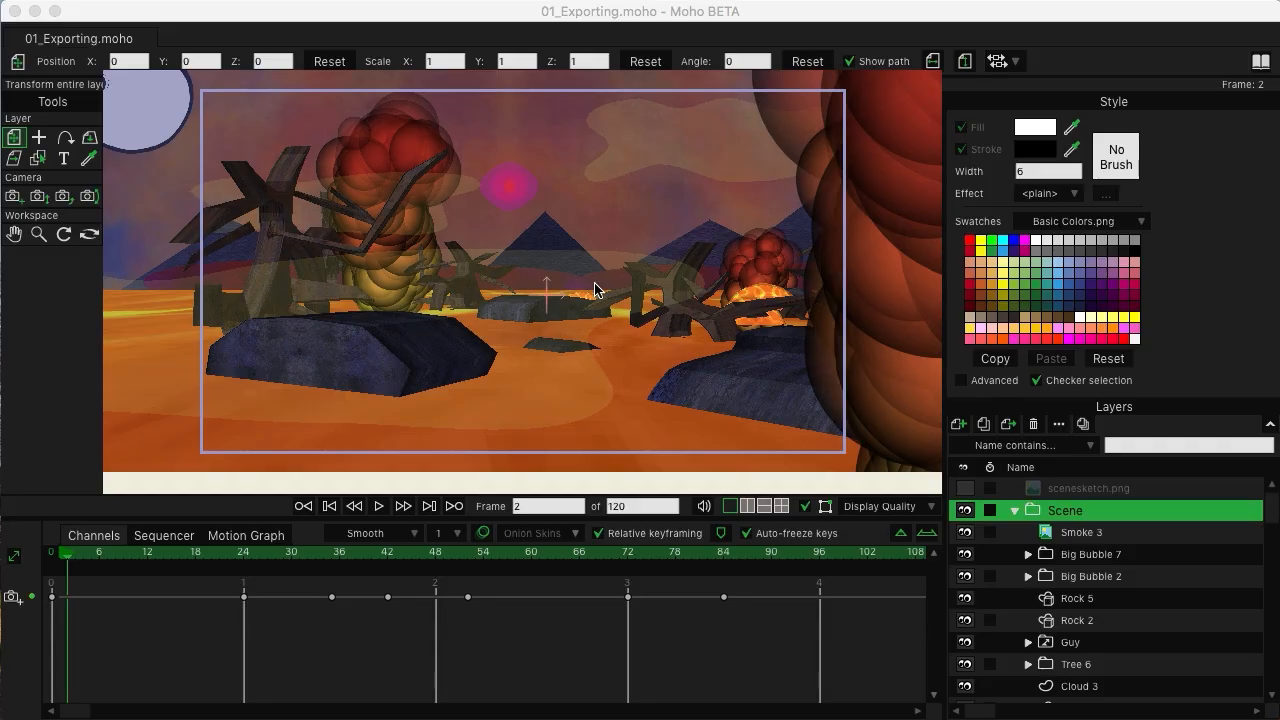
In Moho, preview the lava scene's animation at frames 22 and 52, ending on frame 63
left_click(238, 551)
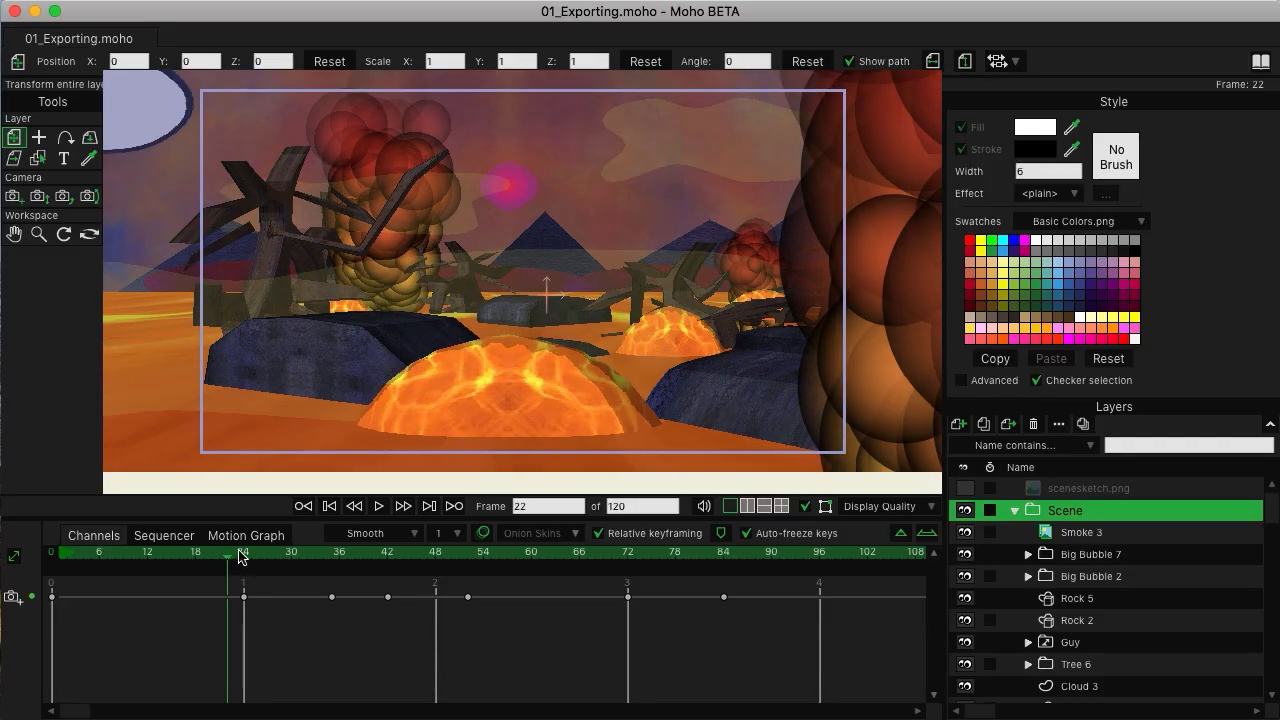
left_click(327, 553)
left_click(464, 553)
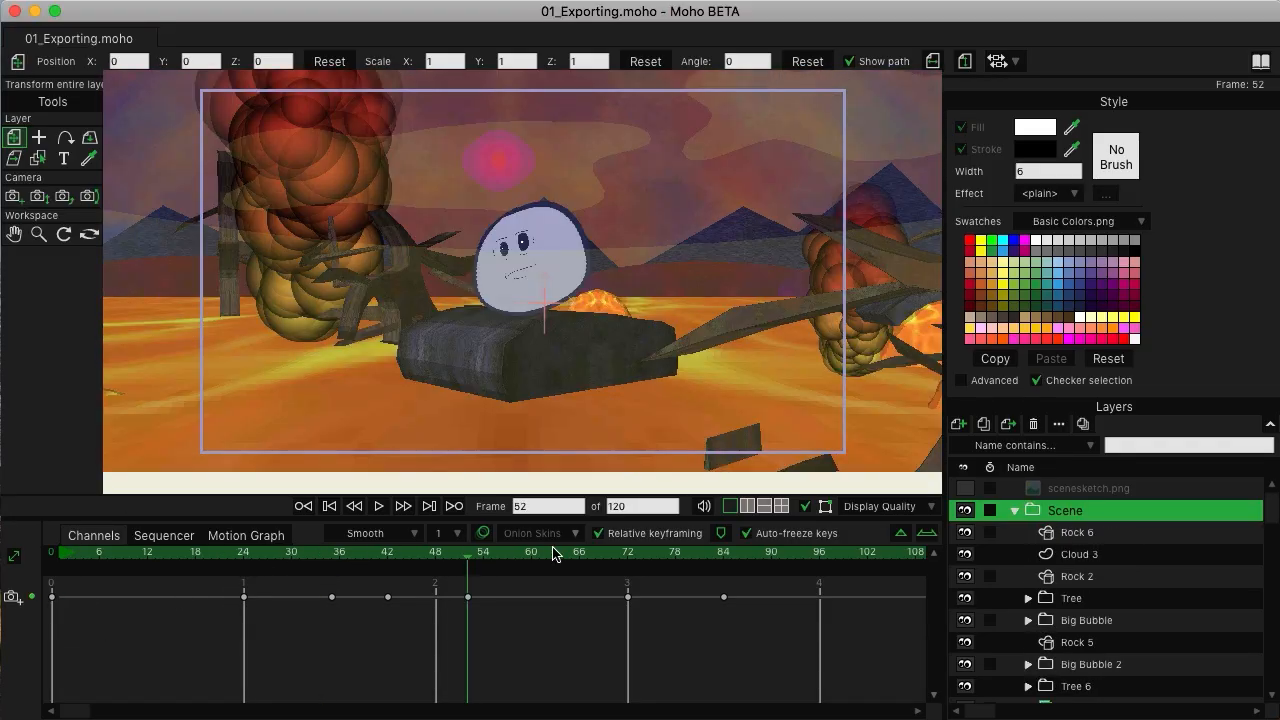
left_click(556, 553)
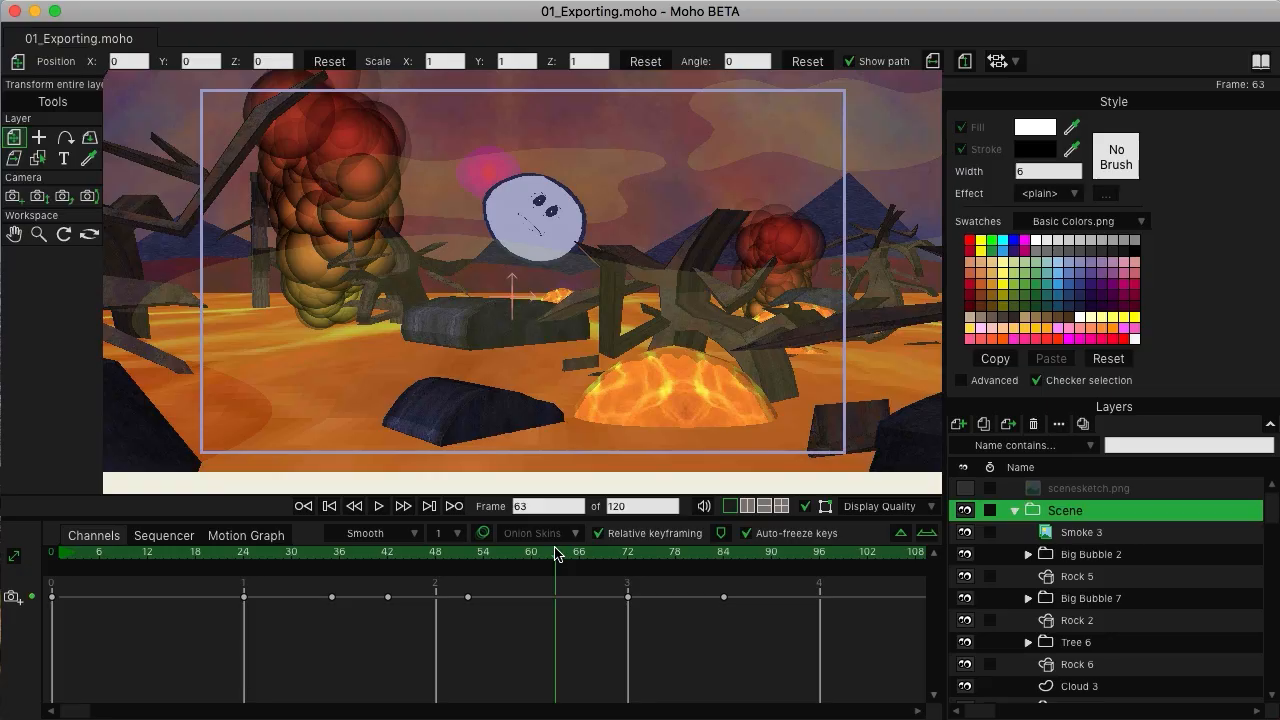
View the available layer comp options and close them without choosing any
left_click(1084, 425)
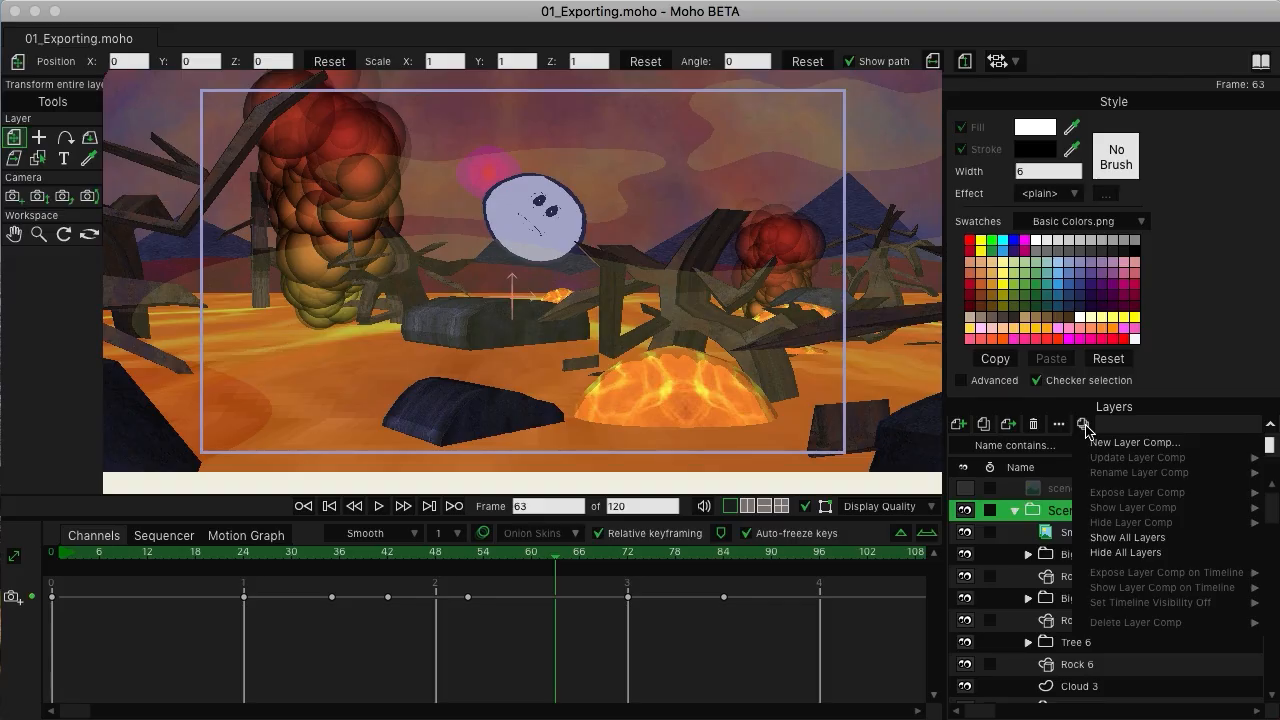
left_click(1175, 339)
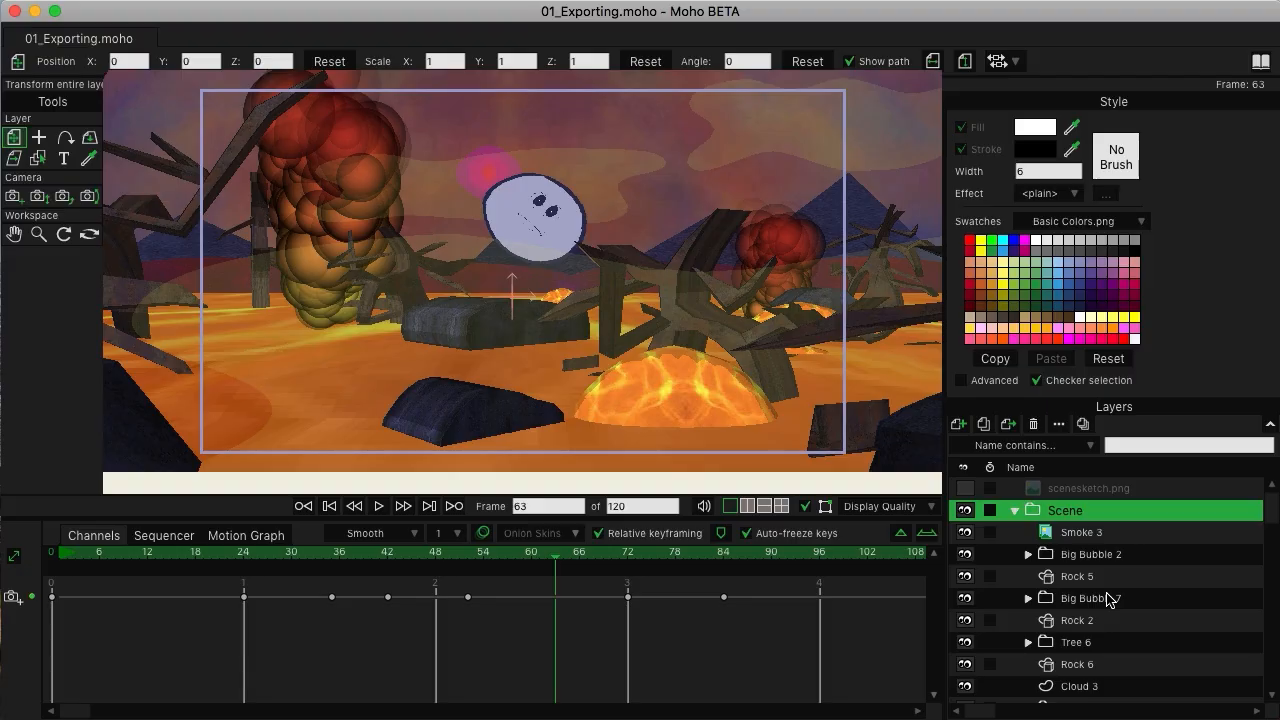
Hide the Smoke 3, Big Bubble 2, Rock 5 and Big Bubble 7 layers of the Scene group
left_click(965, 532)
left_click(965, 554)
left_click(965, 576)
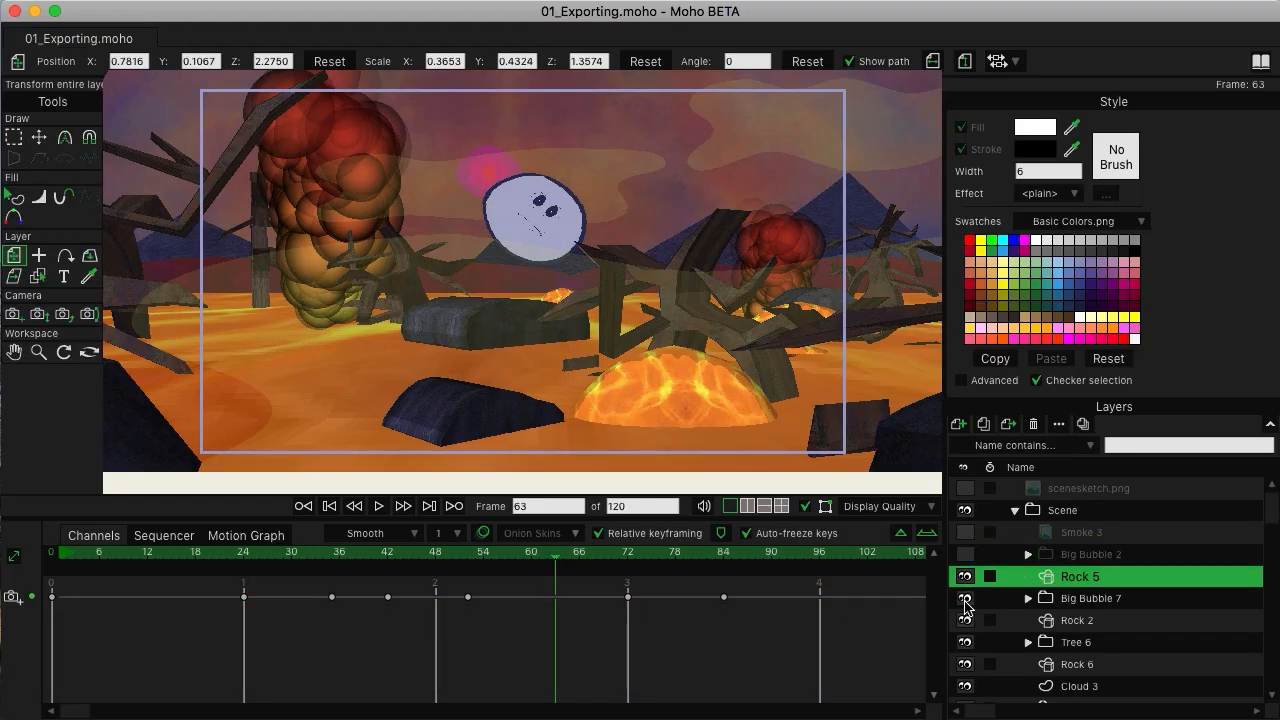
left_click(965, 605)
left_click(965, 576)
double_click(965, 605)
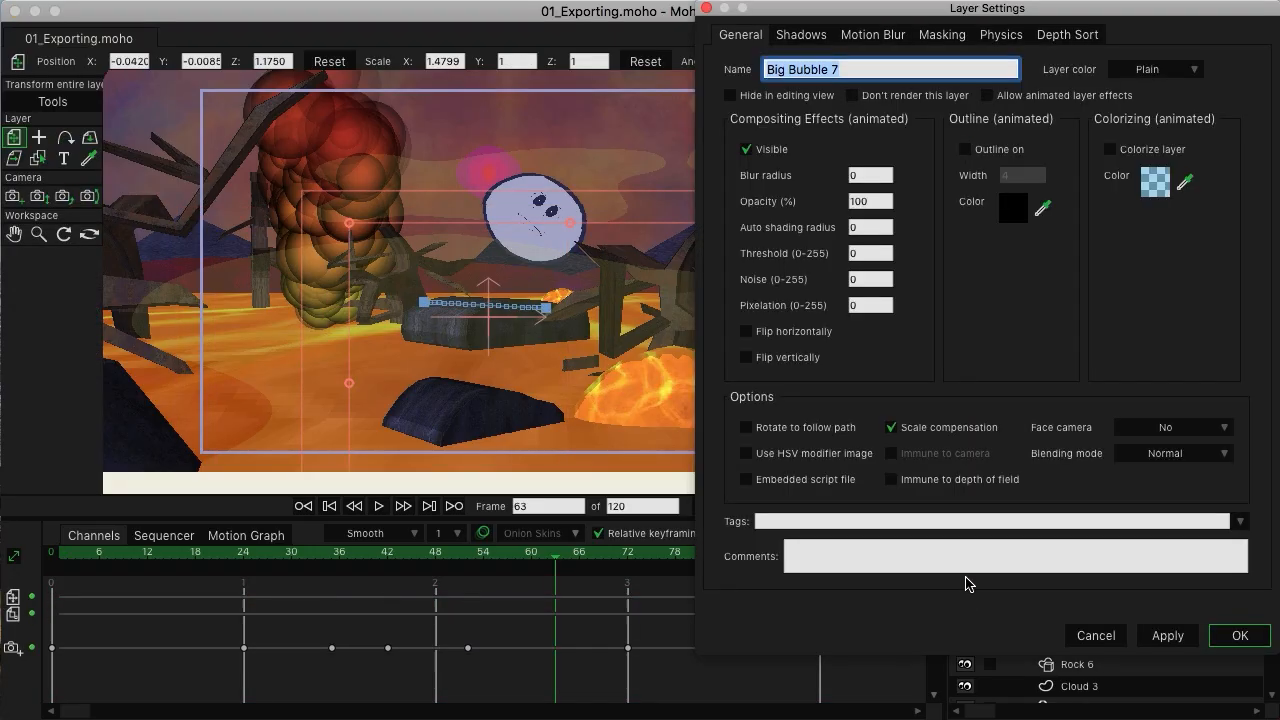
left_click(1096, 635)
left_click(965, 577)
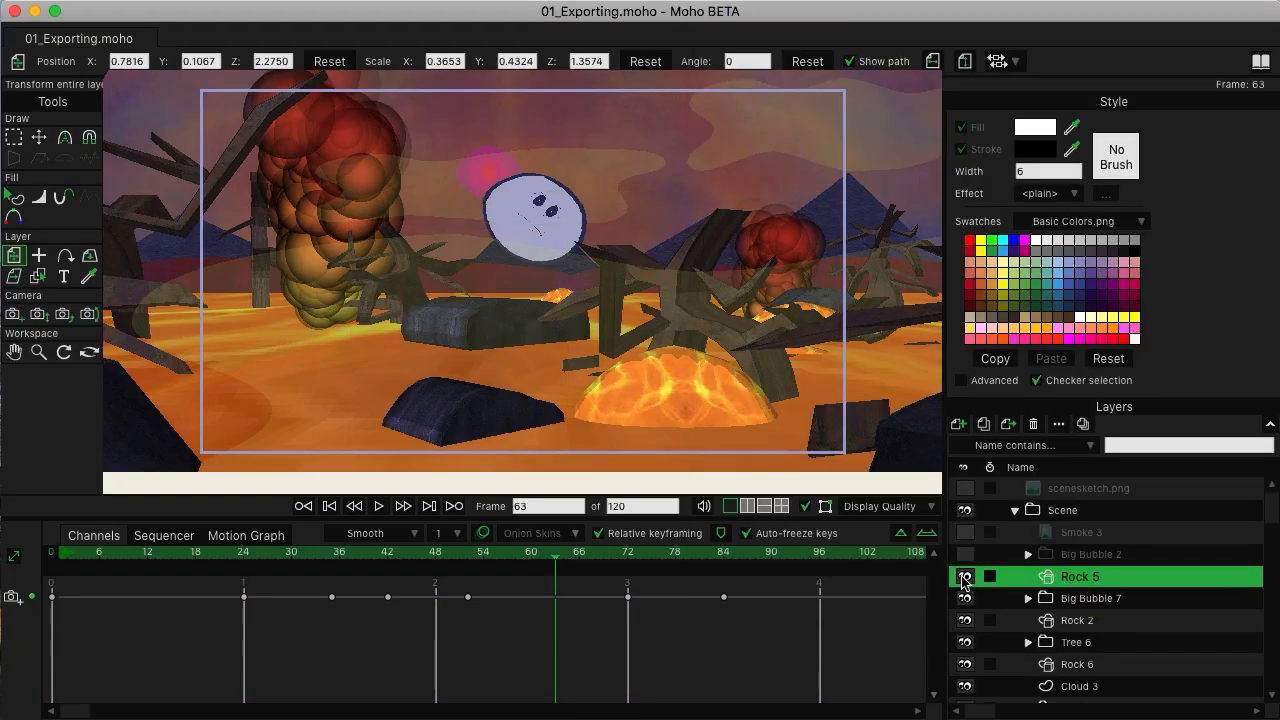
left_click(965, 598)
Hide the Rock 2, Tree 6, Rock 6, Cloud 3, Big Bubble and Tree layers
scroll(965, 598, "down", 3)
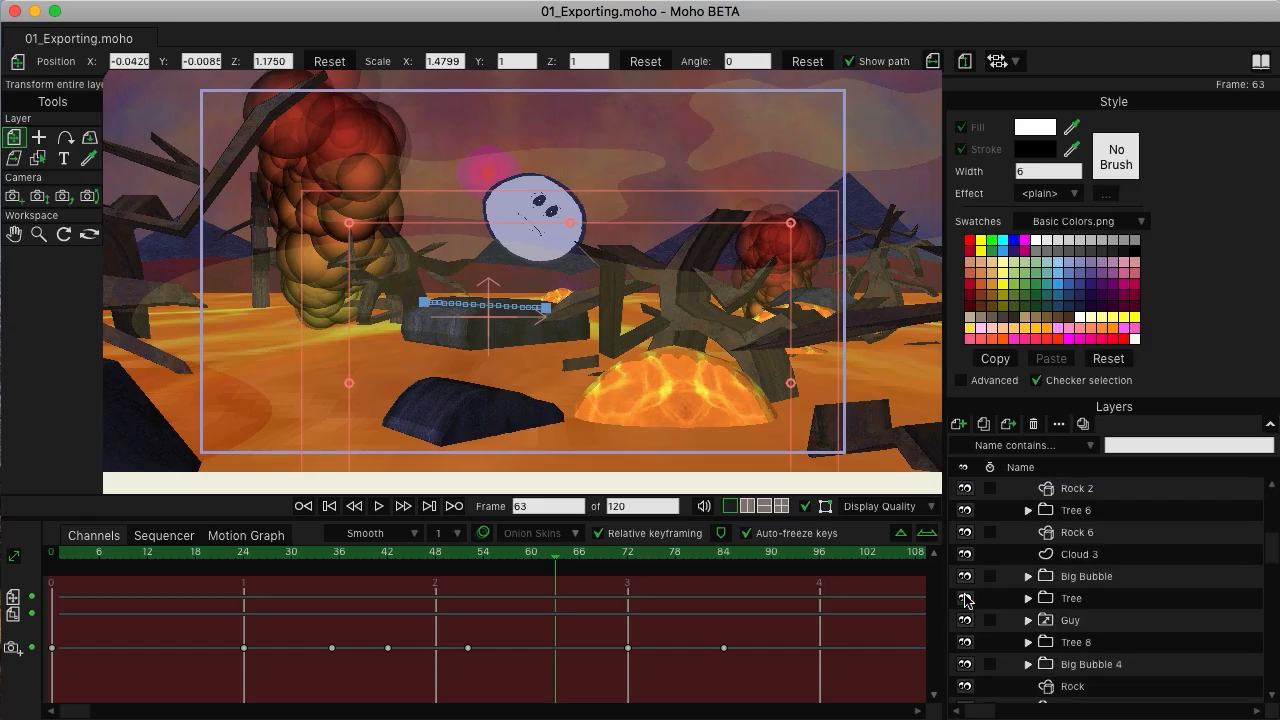
scroll(965, 540, "up", 2)
left_click(965, 532)
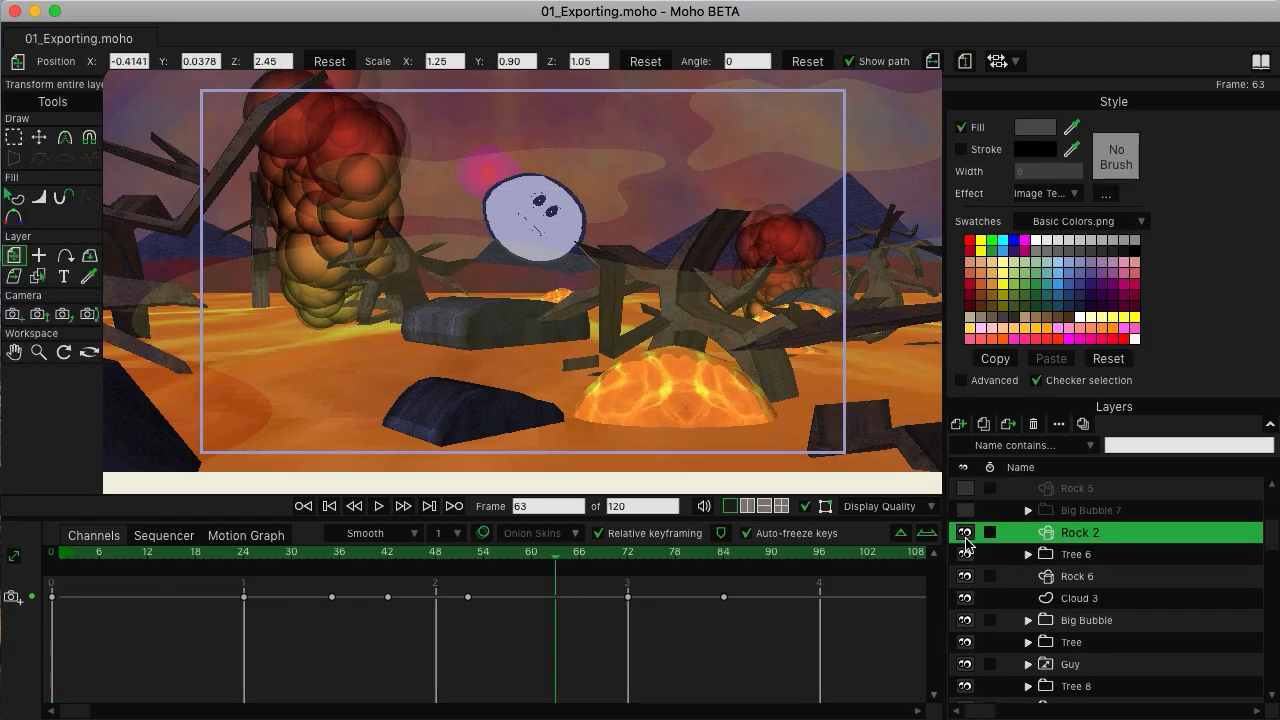
left_click(965, 532)
left_click(965, 554)
left_click(965, 577)
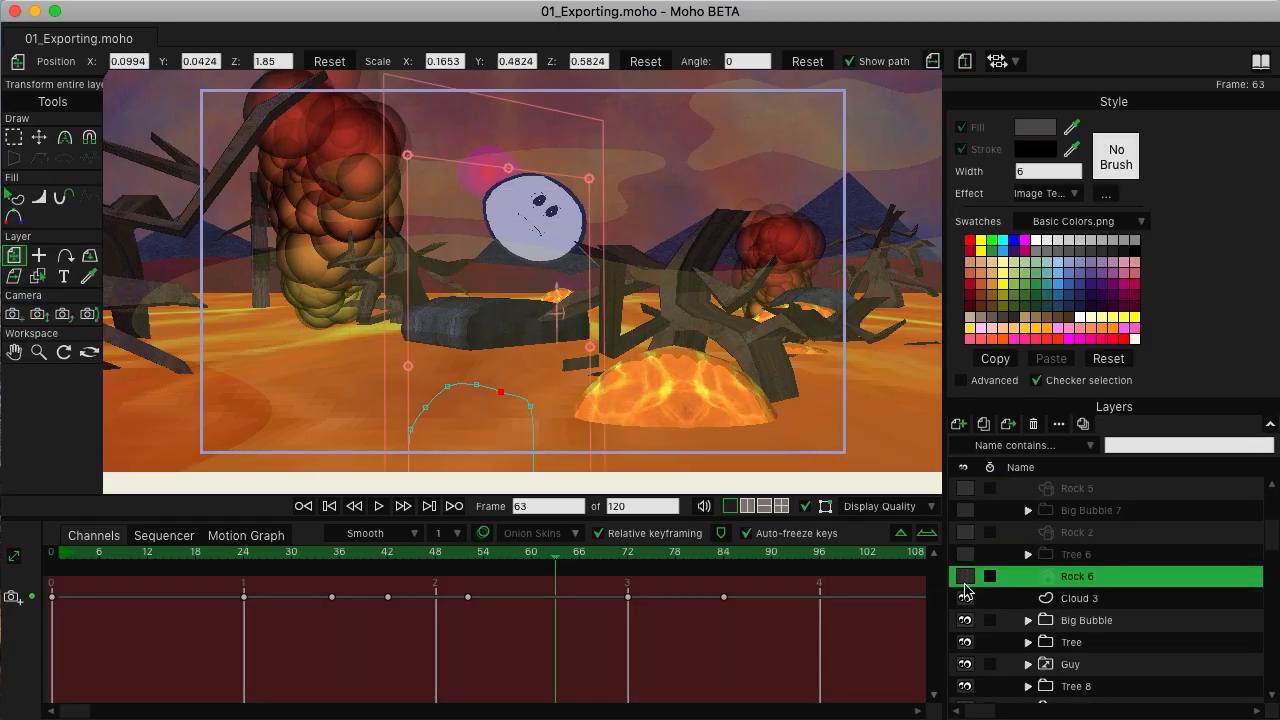
left_click(965, 598)
left_click(965, 620)
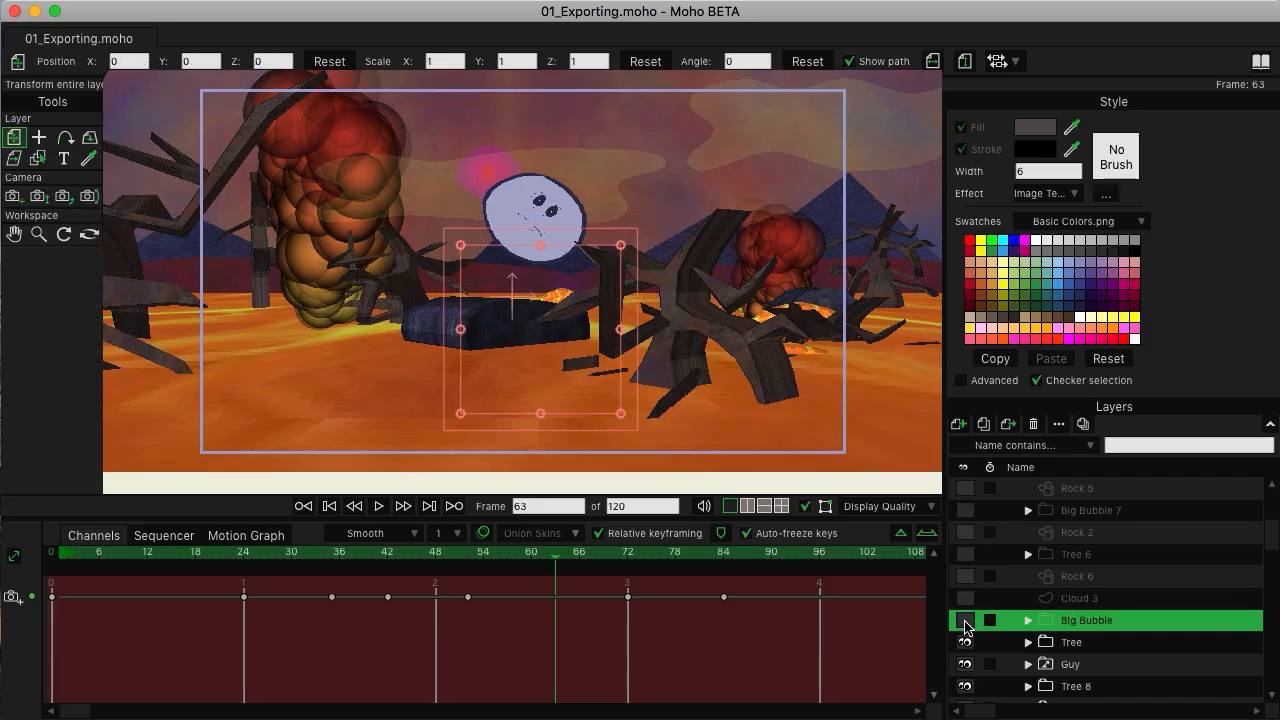
left_click(965, 642)
Hide the Tree 8, Big Bubble 4, Rock, Big Bubble 3, Tree 5 and Big Bubble 5 layers
scroll(975, 645, "down", 4)
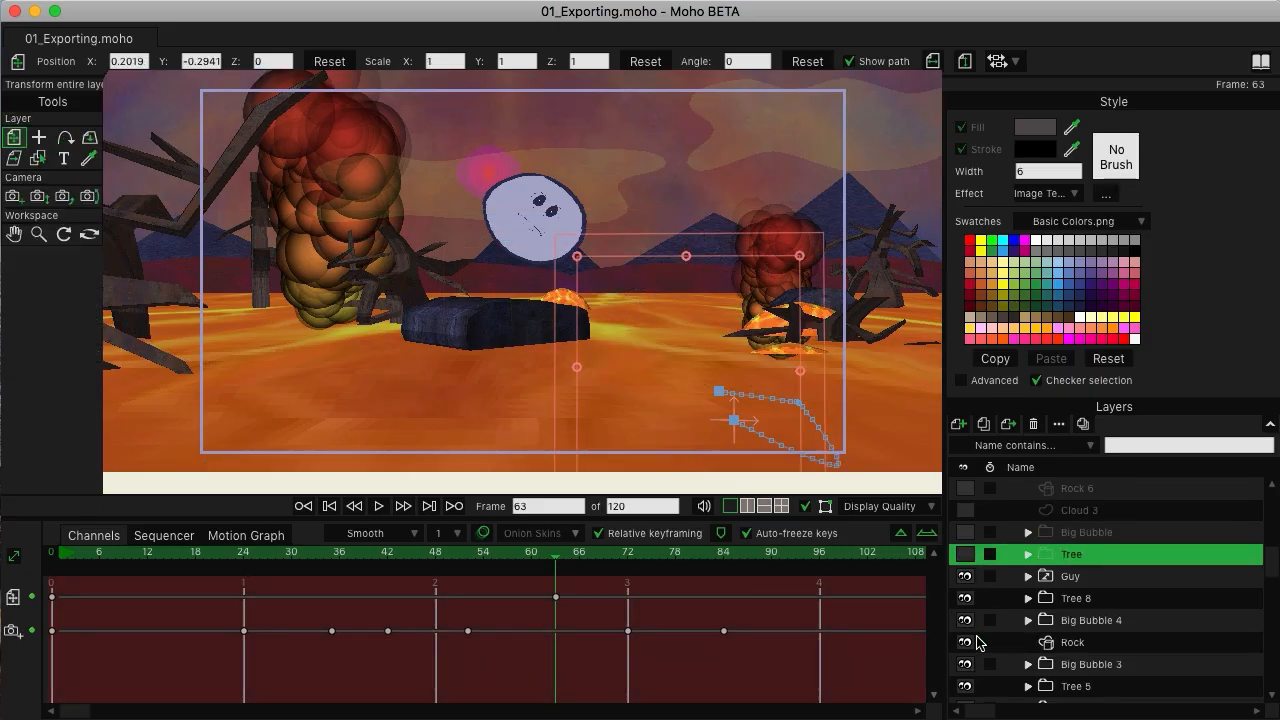
left_click(965, 598)
left_click(965, 620)
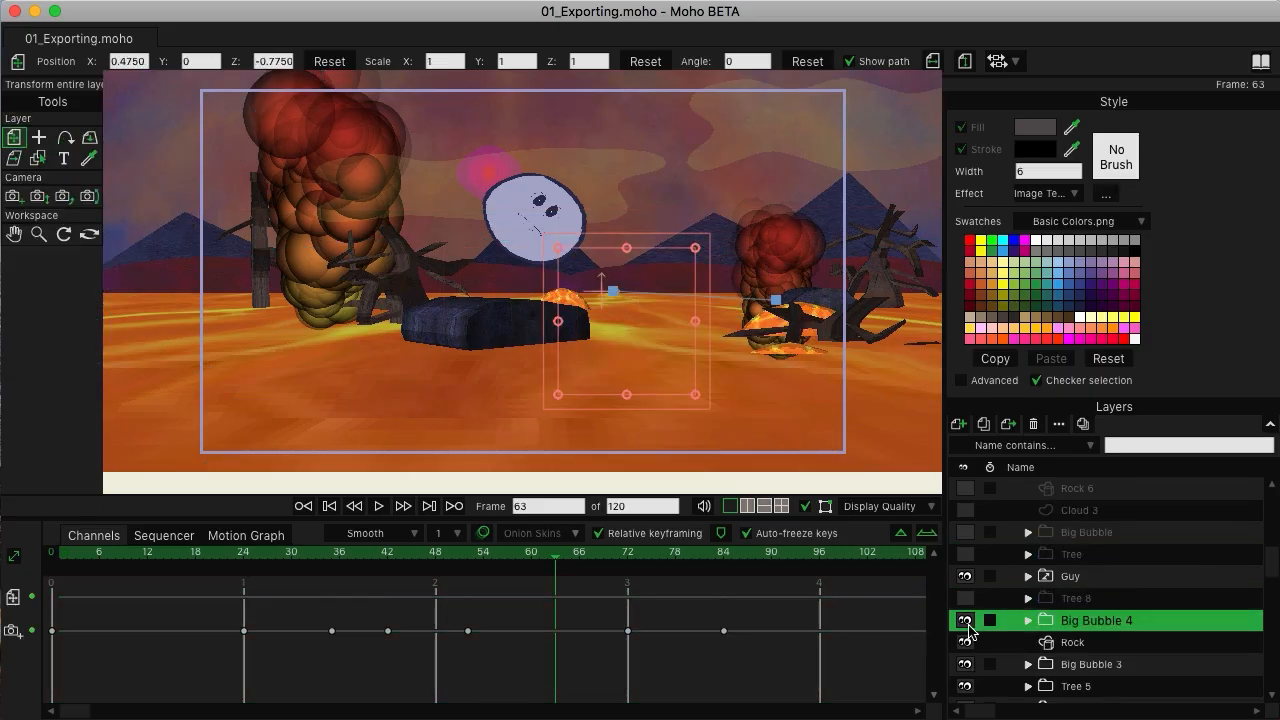
left_click(965, 642)
scroll(990, 655, "down", 2)
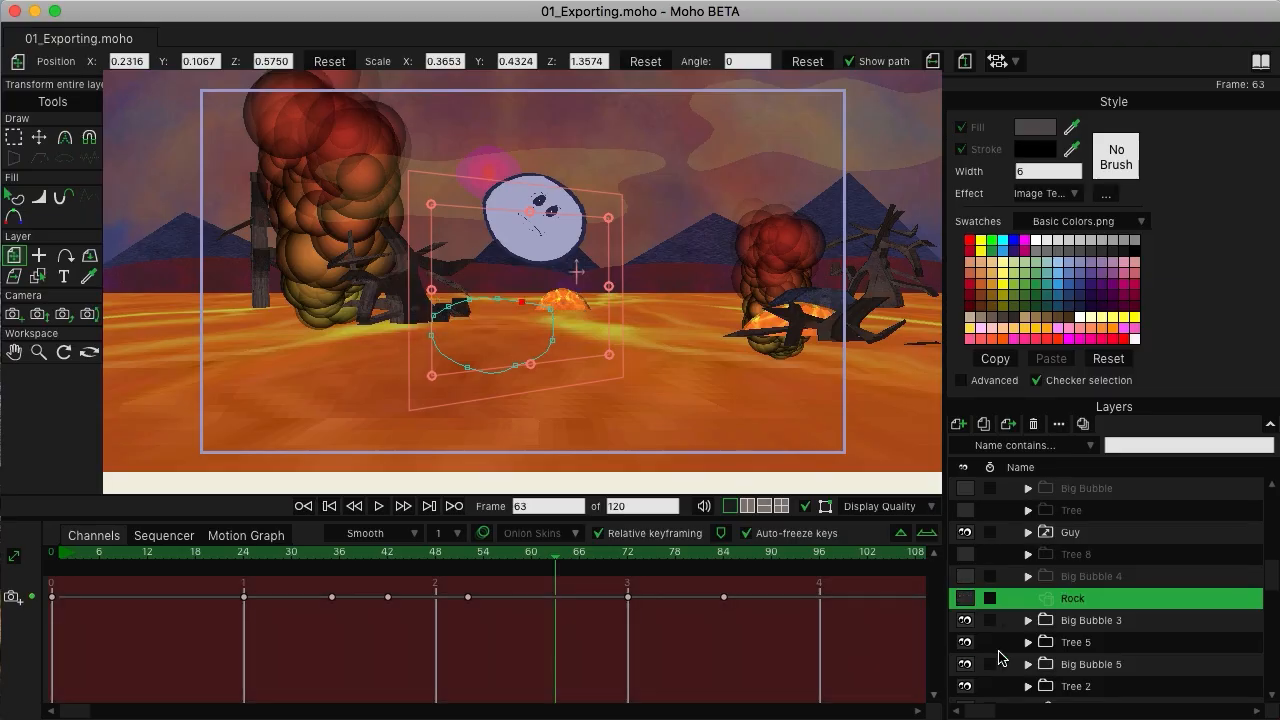
scroll(1000, 655, "down", 4)
left_click(965, 532)
left_click(965, 556)
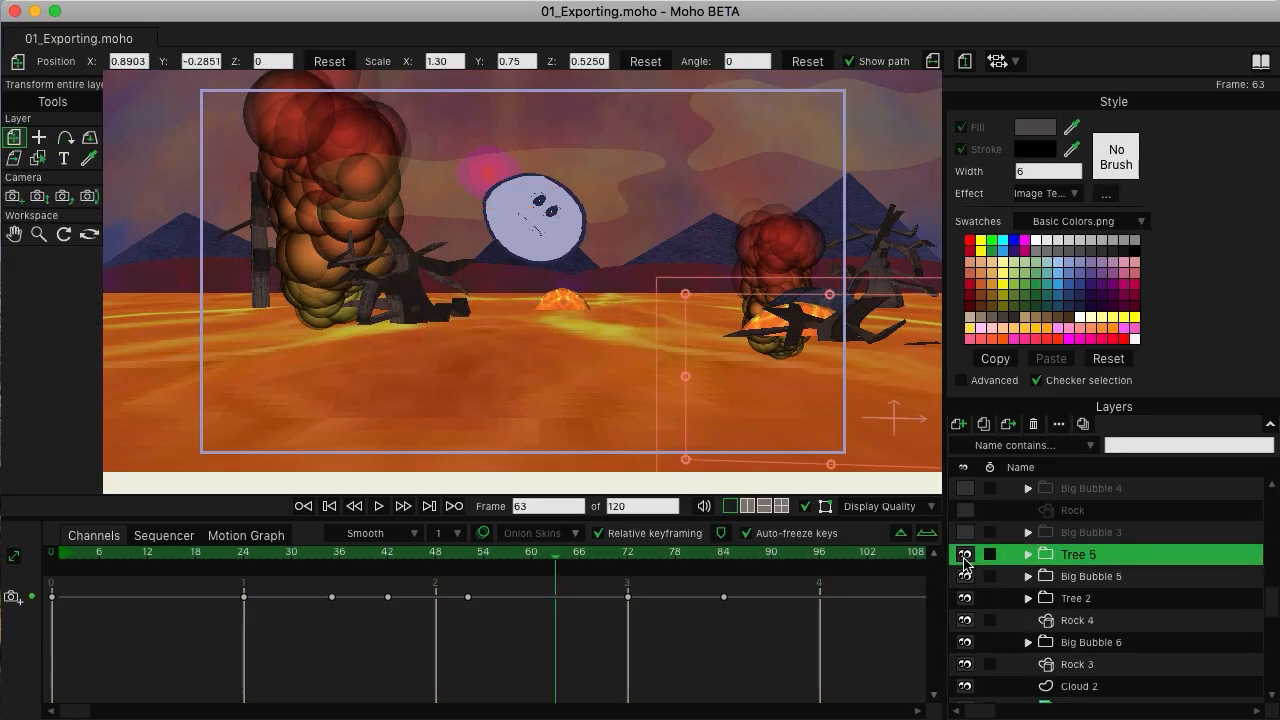
left_click(965, 556)
left_click(965, 577)
left_click(965, 577)
Hide the Tree 2, Rock 4 and Big Bubble 6 layers
left_click(965, 599)
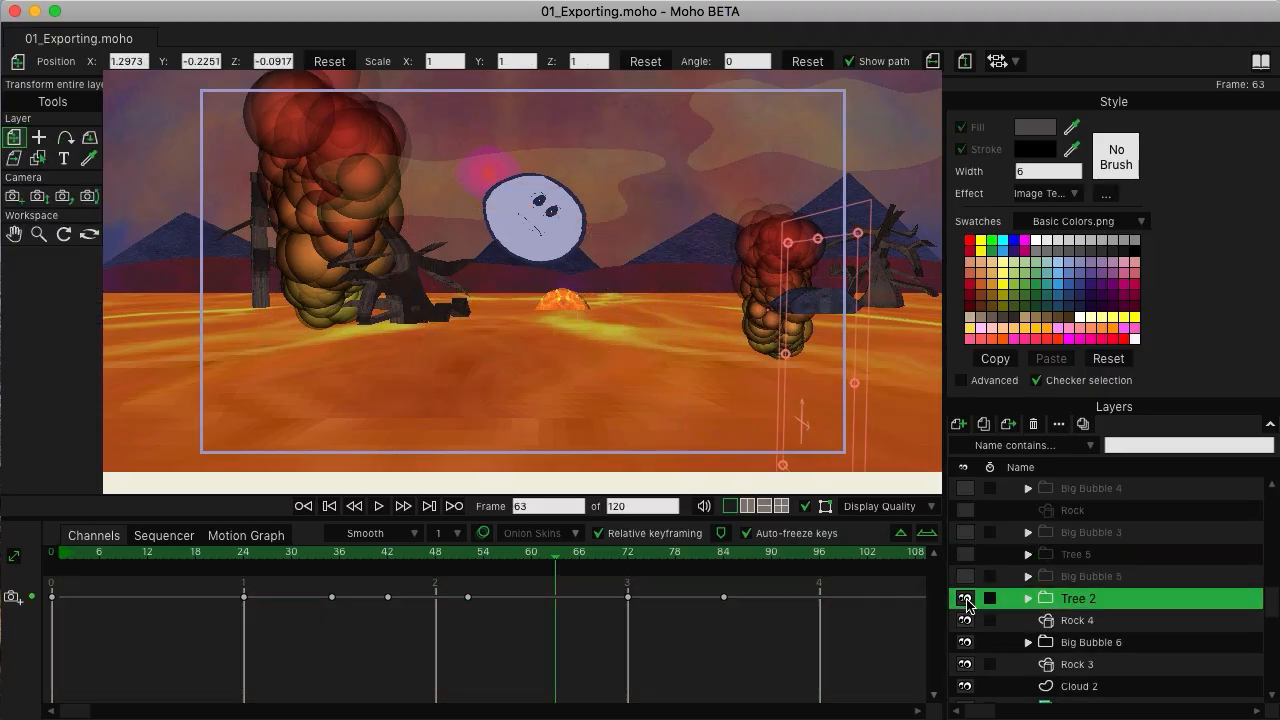
left_click(965, 599)
left_click(965, 620)
left_click(965, 620)
left_click(965, 644)
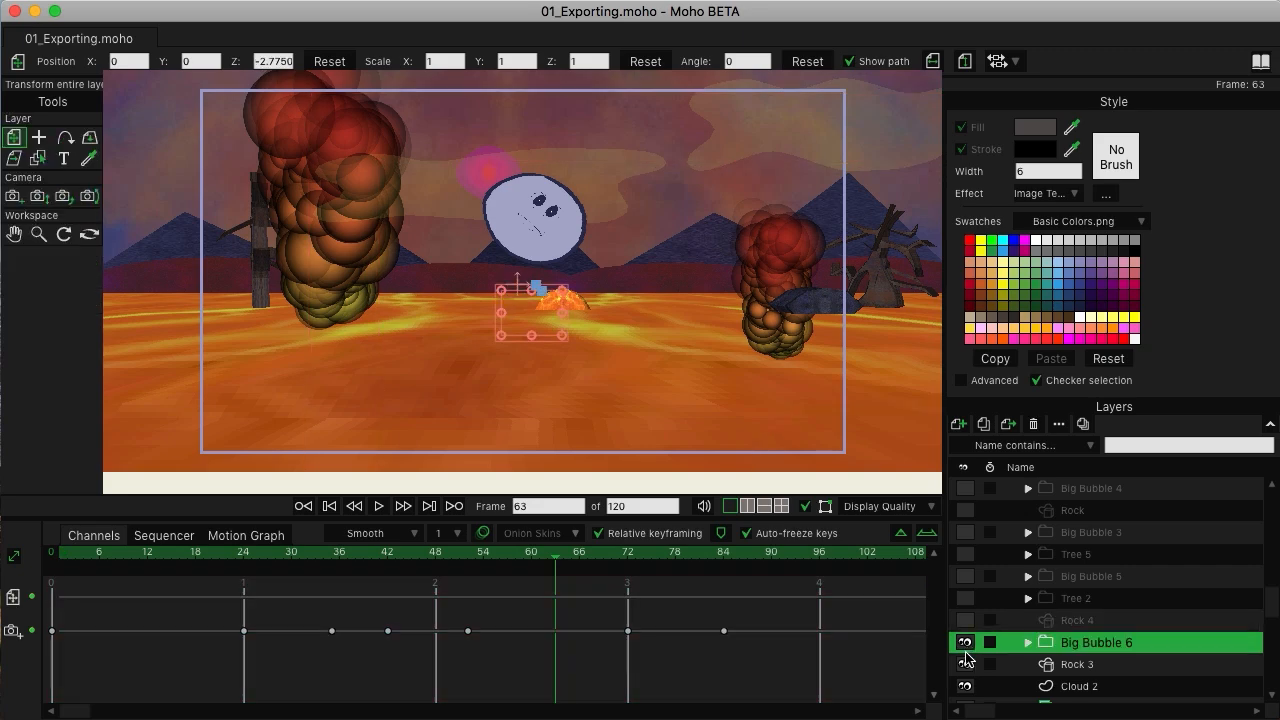
left_click(965, 642)
Hide the Rock 3, Cloud 2 and Smoke 2 layers
left_click(965, 664)
scroll(968, 640, "down", 2)
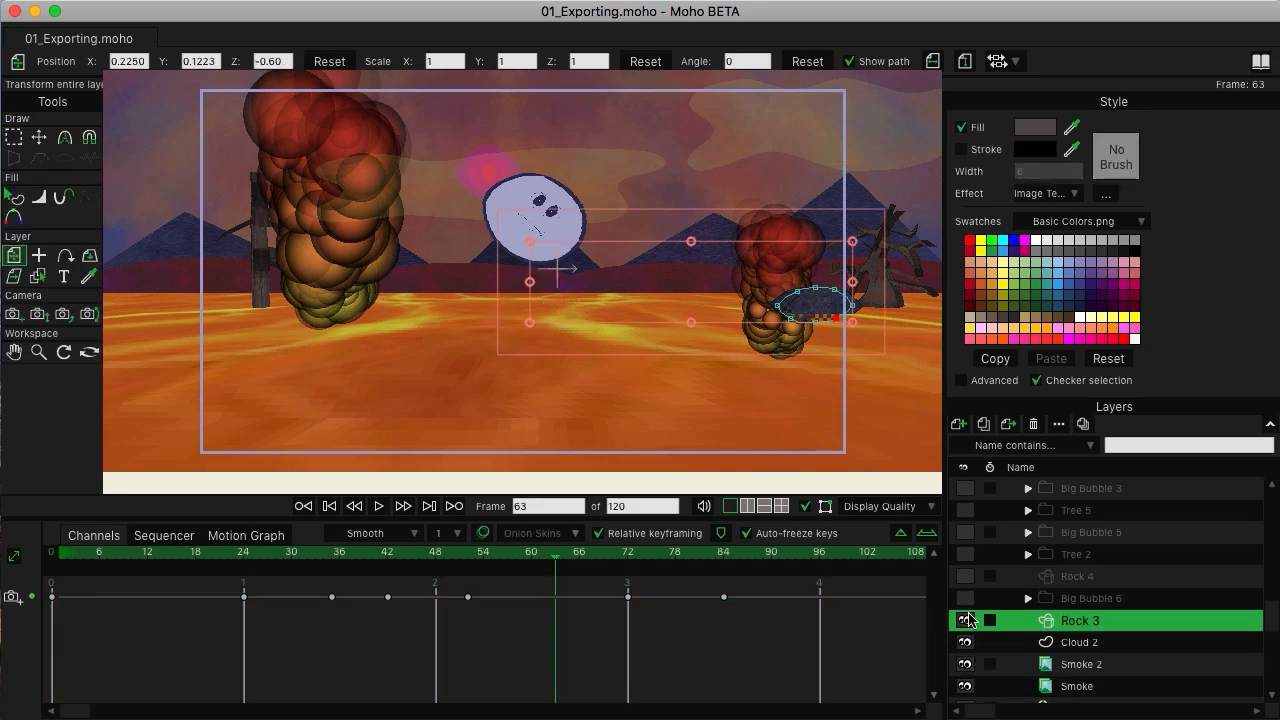
left_click(968, 620)
left_click(965, 642)
left_click(965, 642)
left_click(965, 664)
left_click(965, 664)
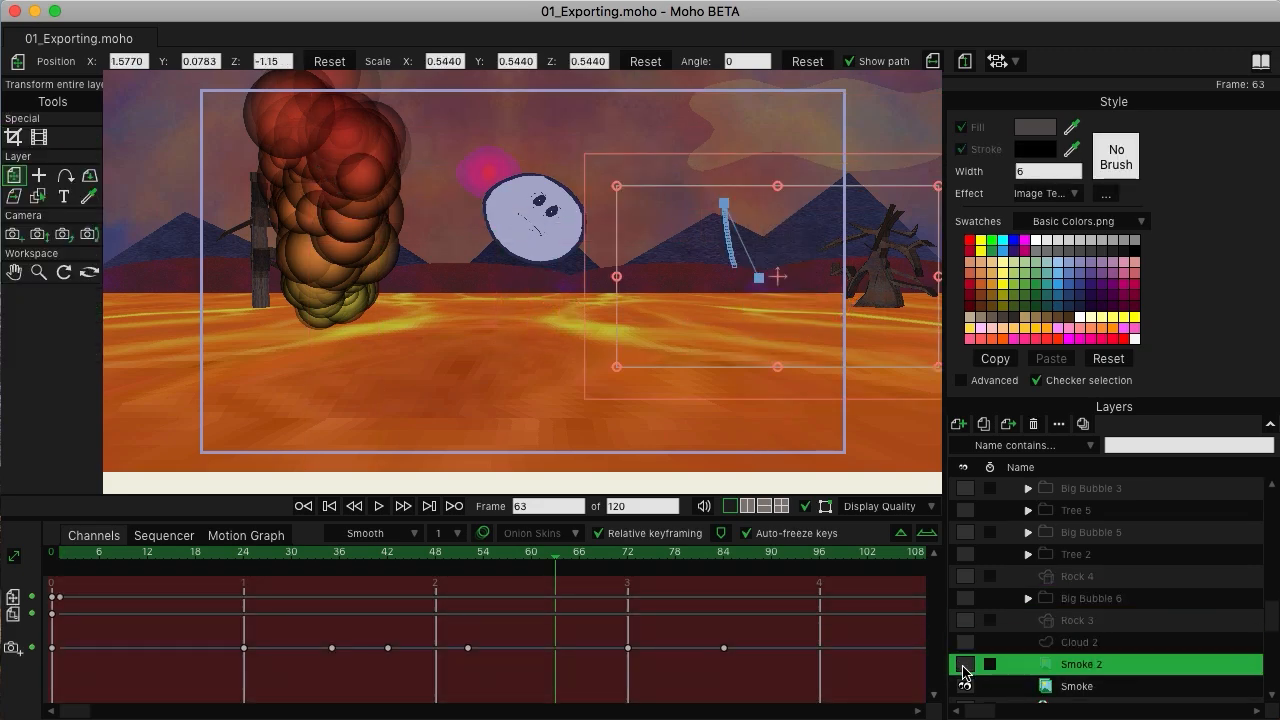
Hide the Smoke, Tree 7, Tree 3 and Lava layers
scroll(965, 670, "down", 5)
left_click(965, 576)
left_click(965, 576)
left_click(965, 598)
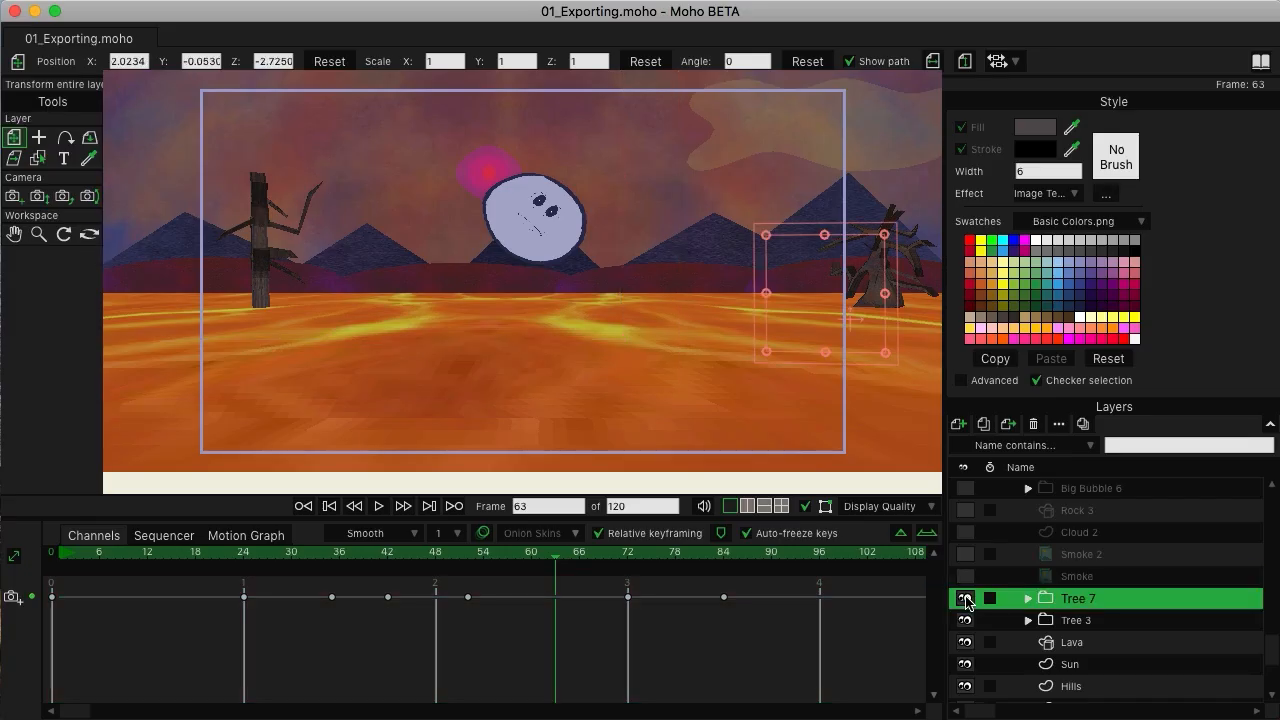
left_click(965, 598)
left_click(965, 620)
left_click(965, 620)
left_click(965, 642)
left_click(965, 642)
Hide the Sun, Hills, Mountains, Cloud and Sky layers
scroll(968, 648, "down", 3)
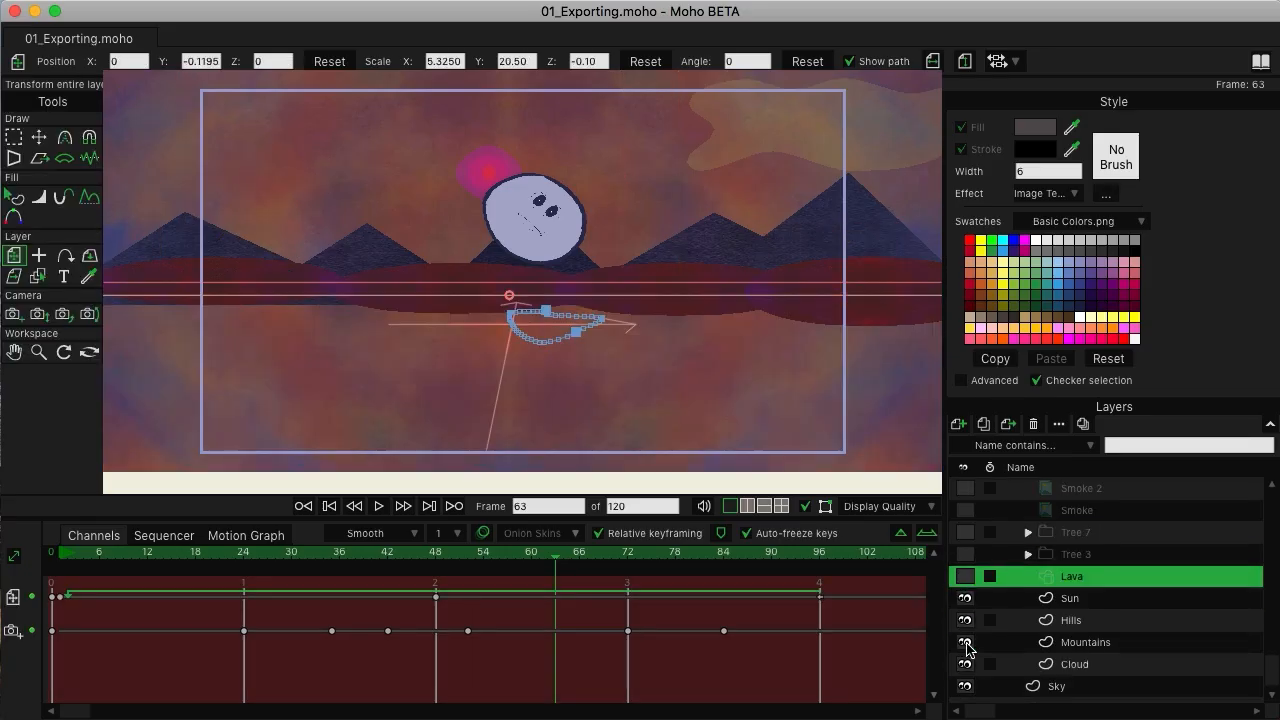
left_click(965, 598)
left_click(965, 598)
left_click(965, 620)
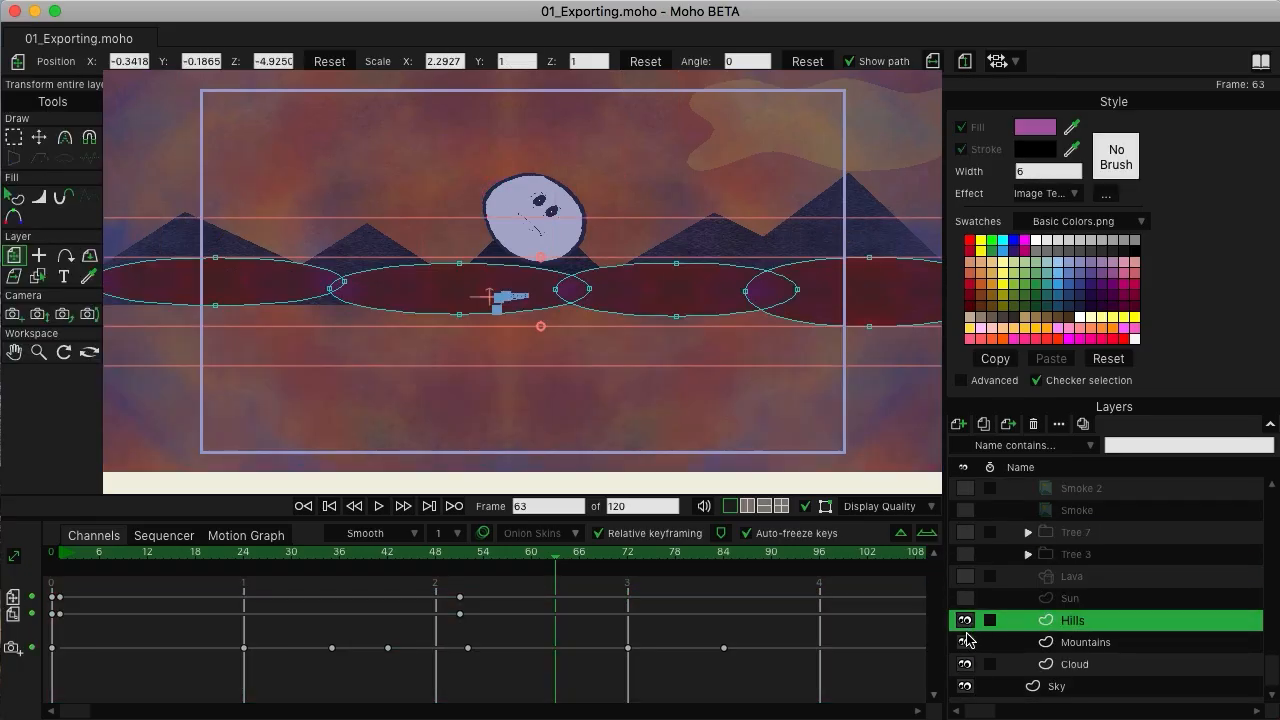
left_click(965, 620)
left_click(965, 642)
left_click(965, 642)
left_click(965, 664)
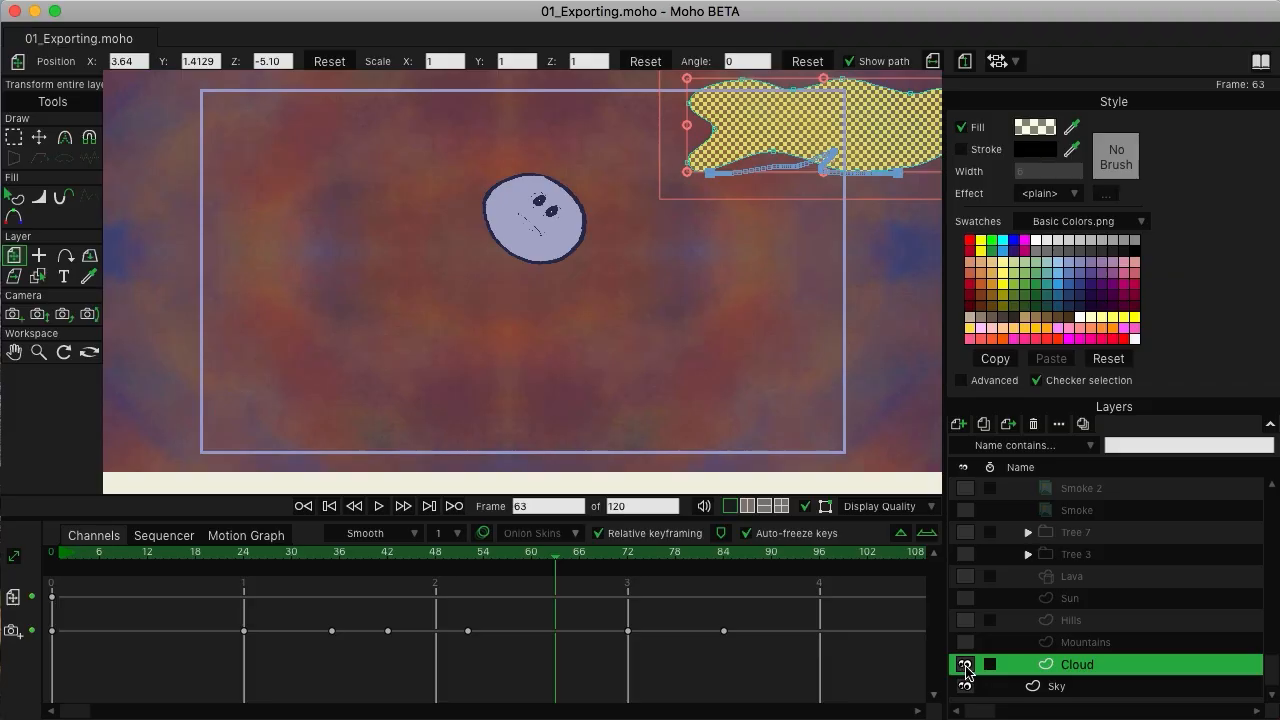
left_click(965, 664)
left_click(965, 686)
left_click(965, 686)
Select the Guy layer and look through the image layers it contains
scroll(1095, 595, "up", 10)
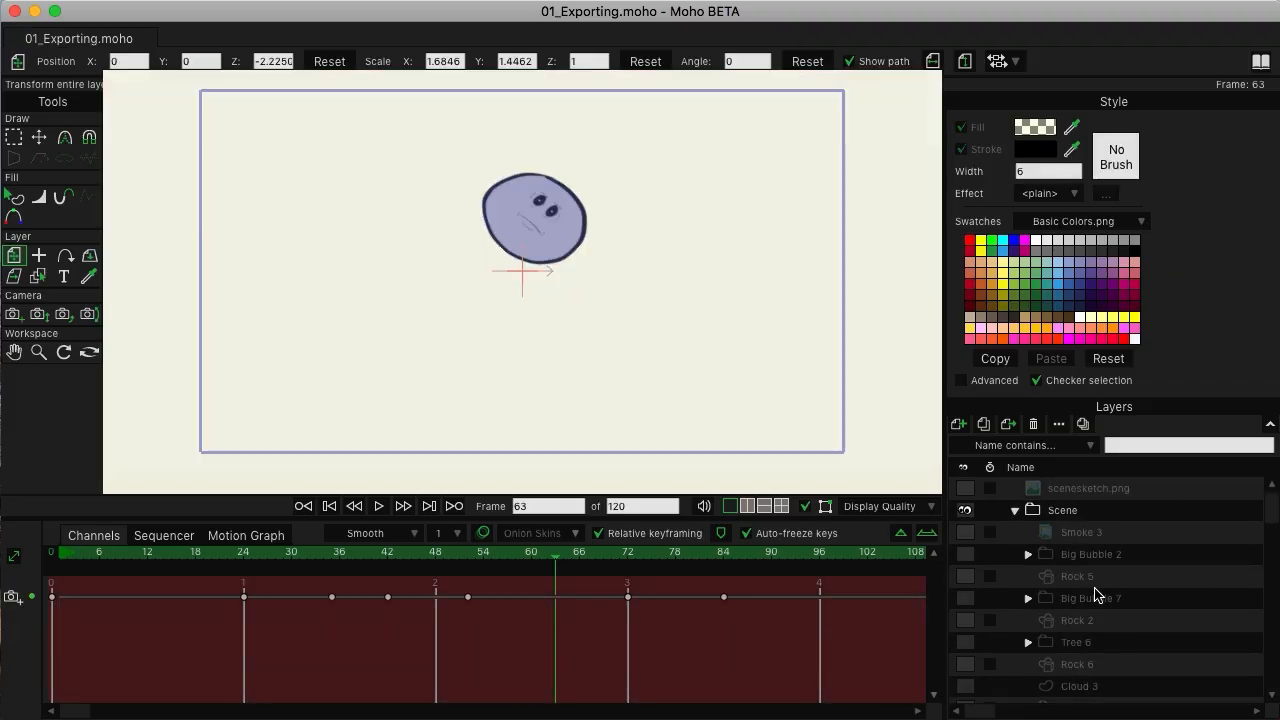
scroll(1095, 590, "down", 5)
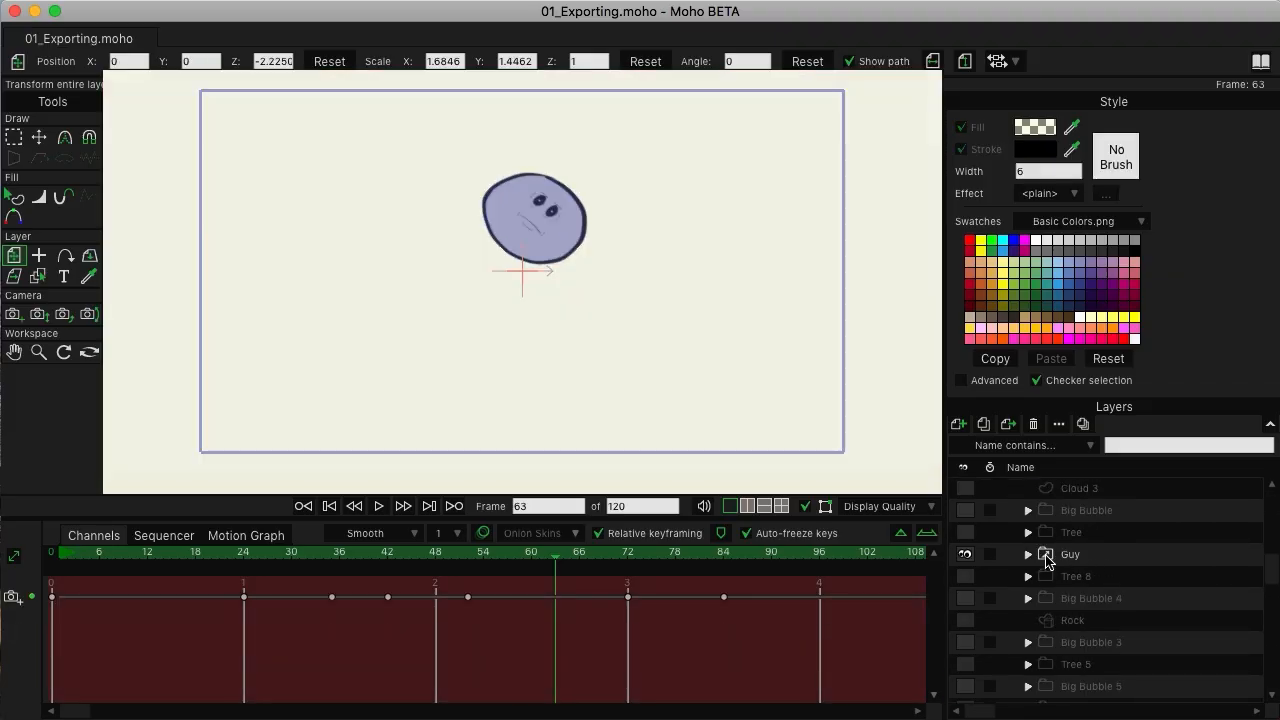
left_click(1047, 562)
left_click(1028, 556)
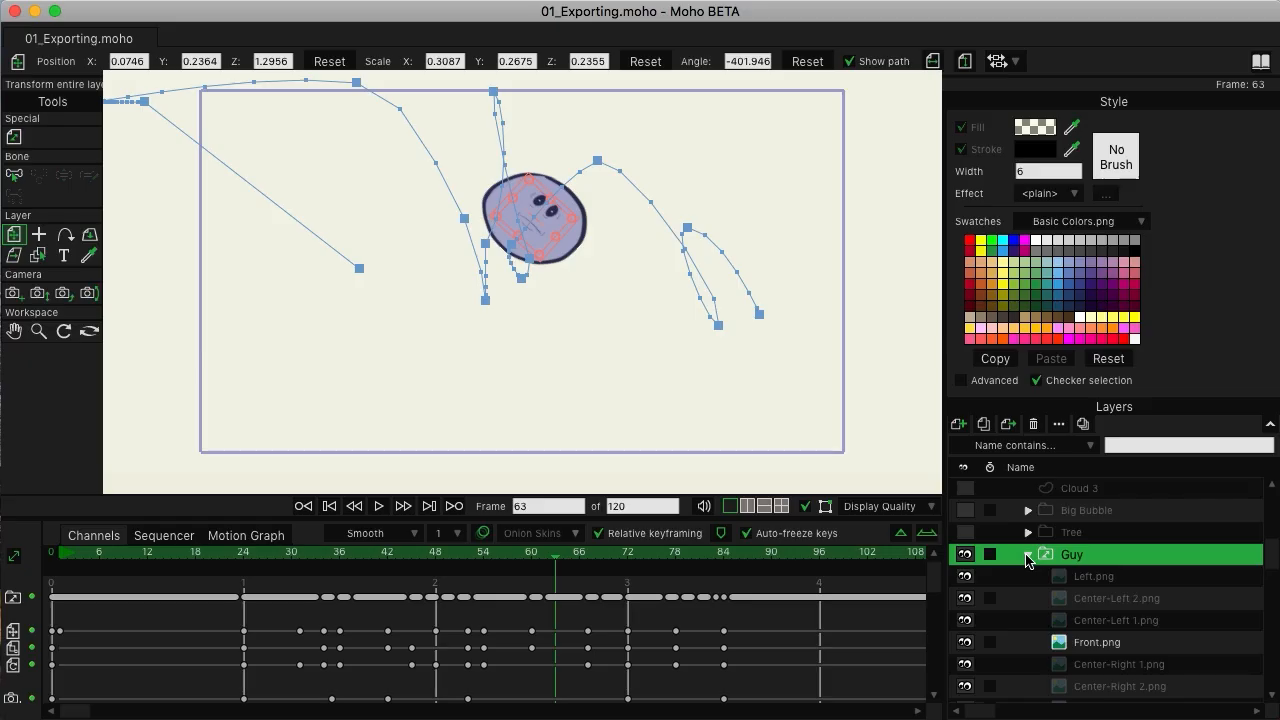
left_click(1028, 556)
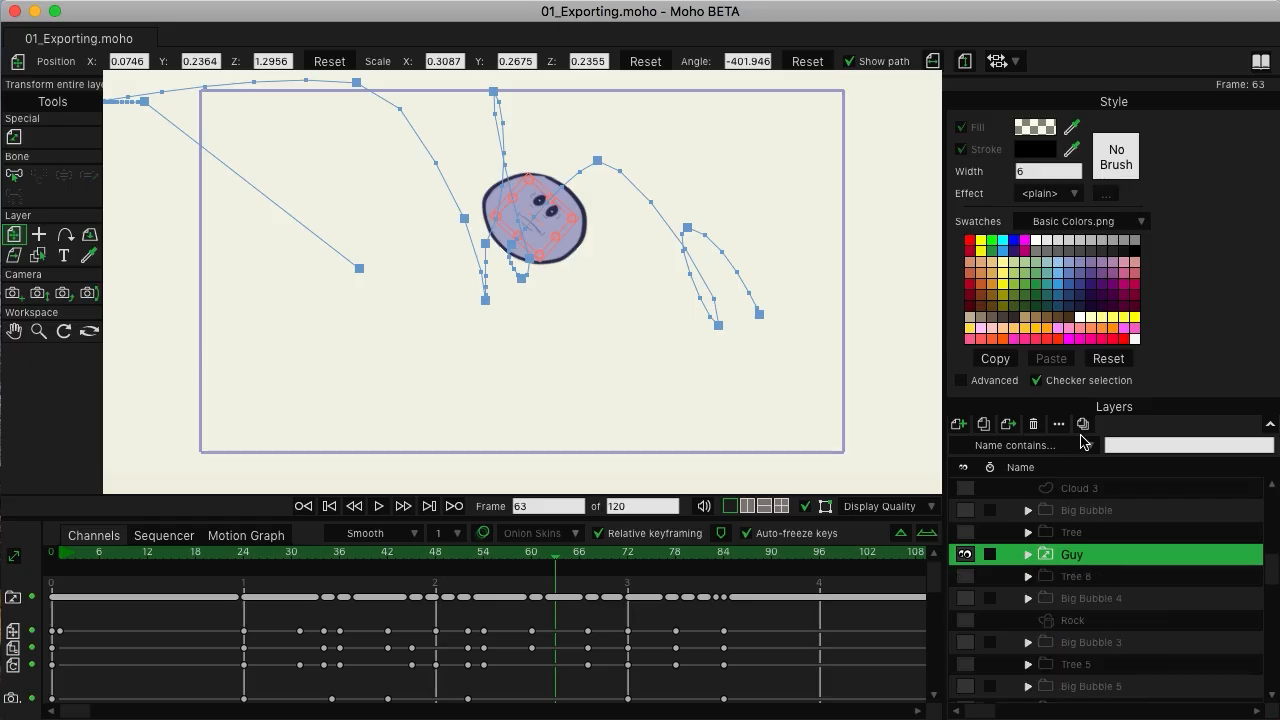
Create a new layer comp named Character from the isolated Guy layer
left_click(1082, 429)
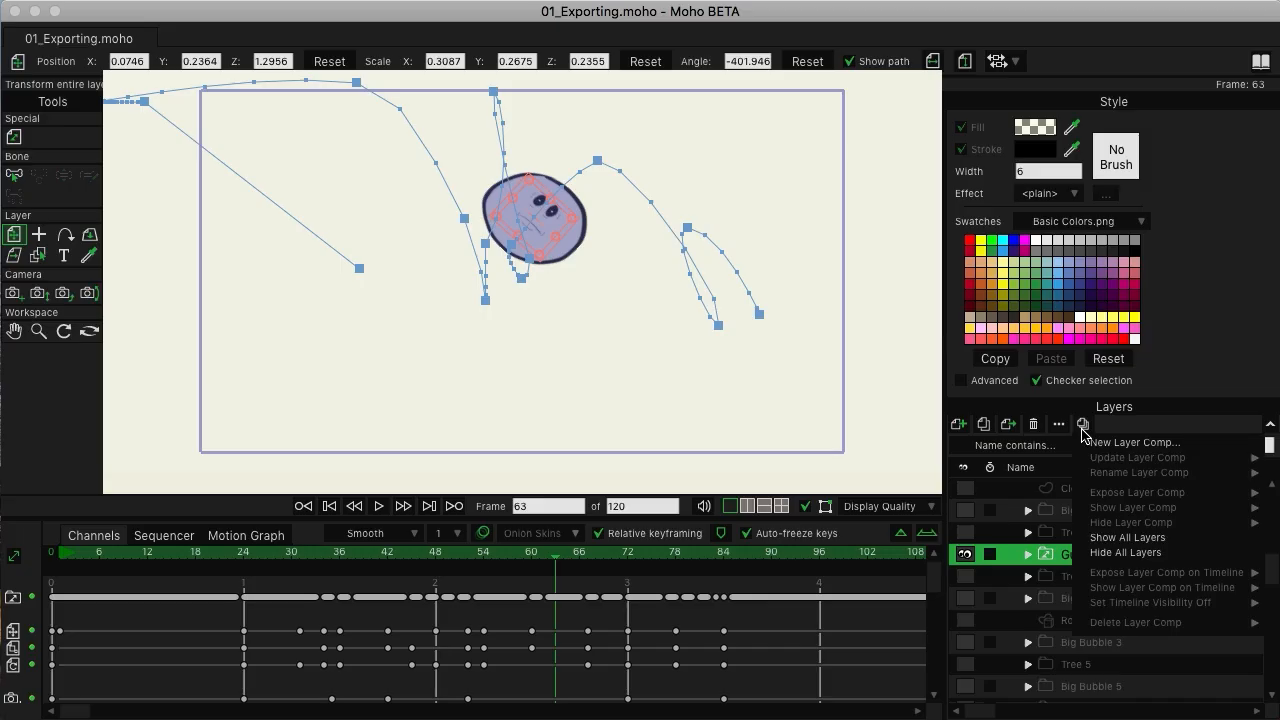
left_click(1136, 443)
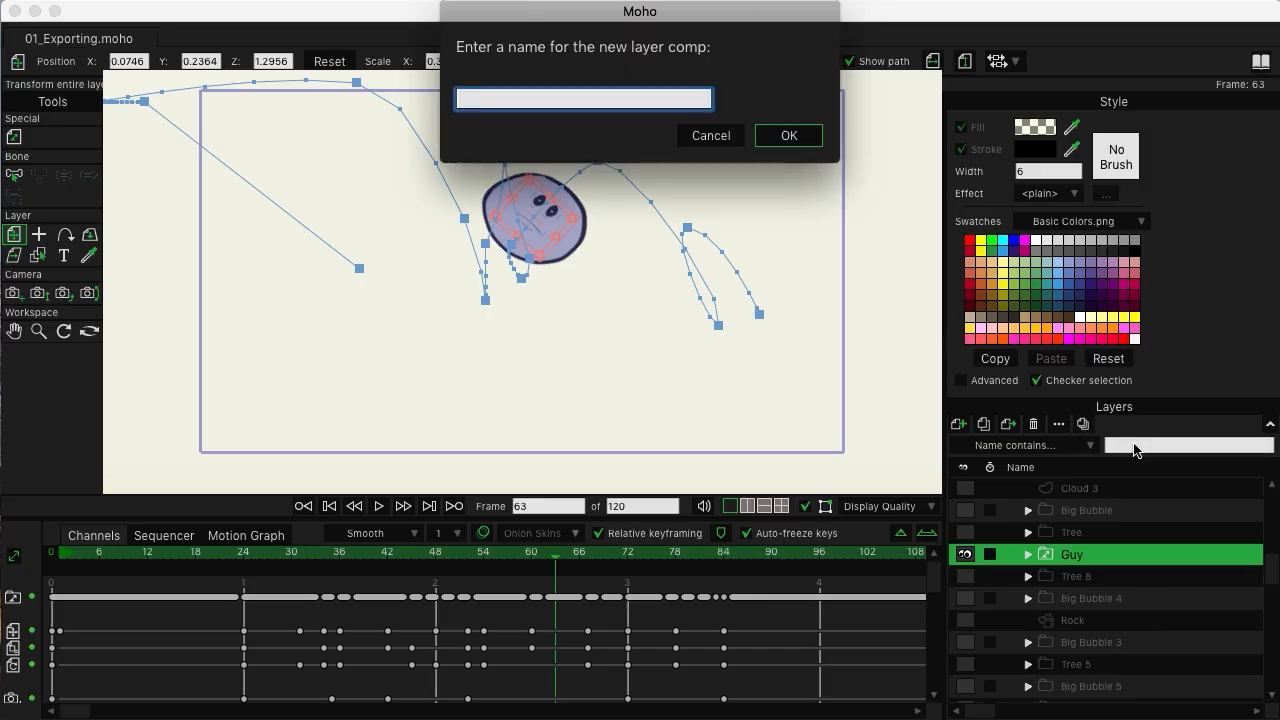
type("Character")
key("Return")
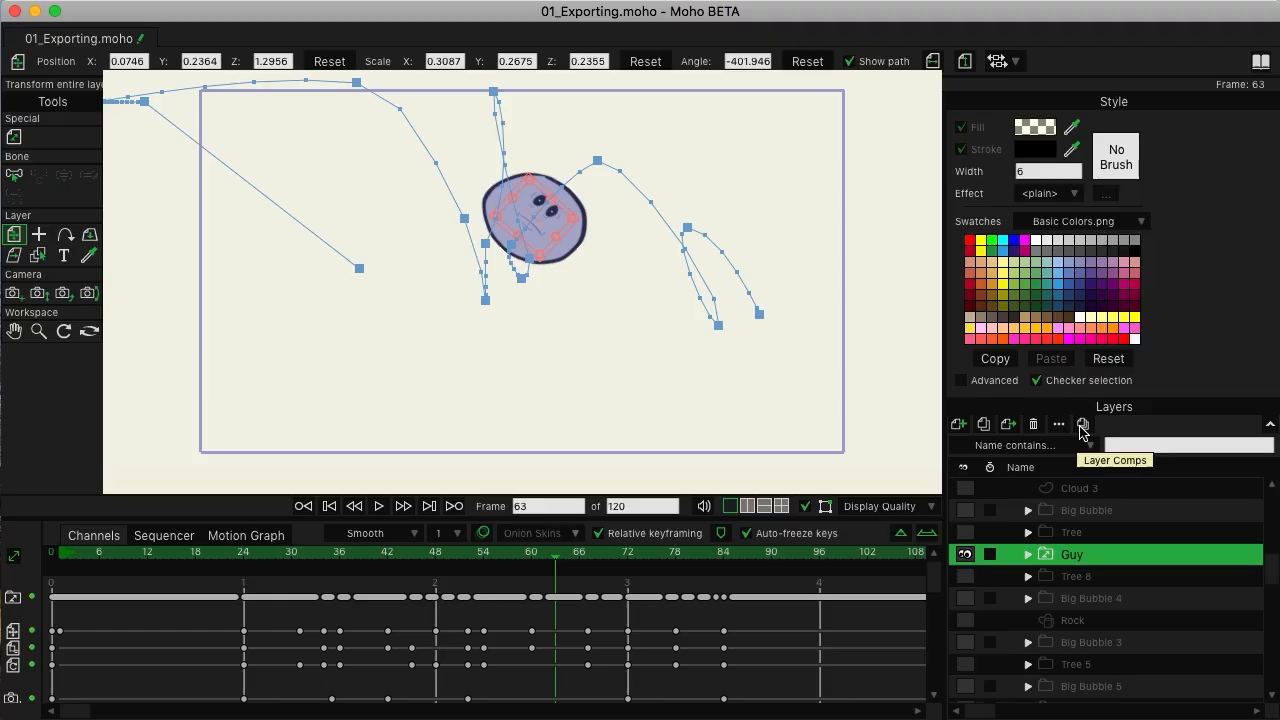
Show all layers in the scene, and hide only the scenesketch.png layer
left_click(1083, 426)
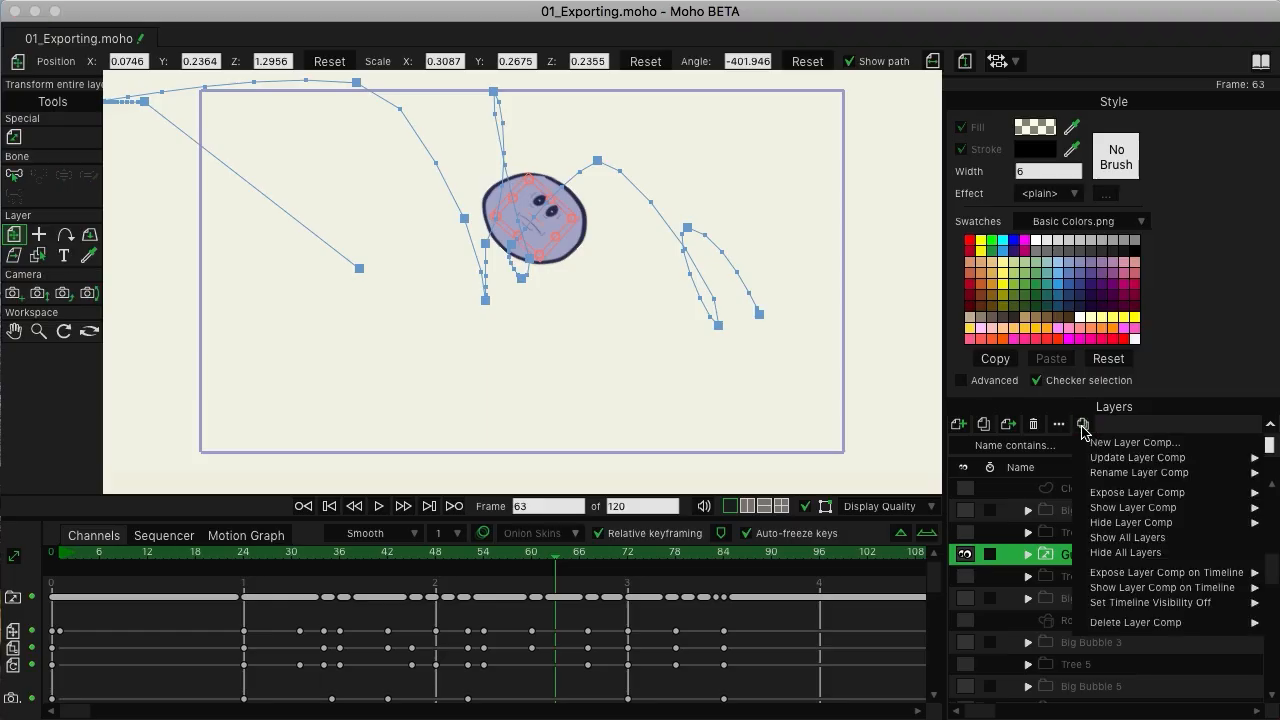
left_click(1115, 538)
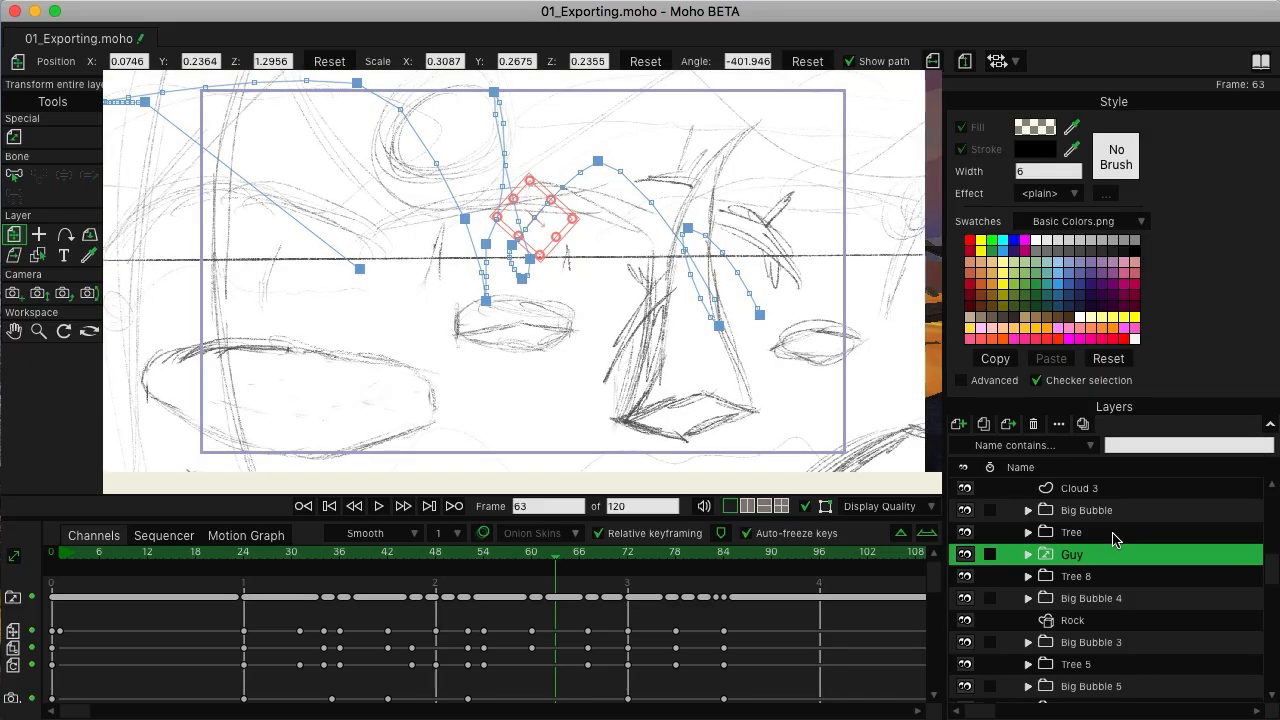
scroll(1115, 540, "up", 3)
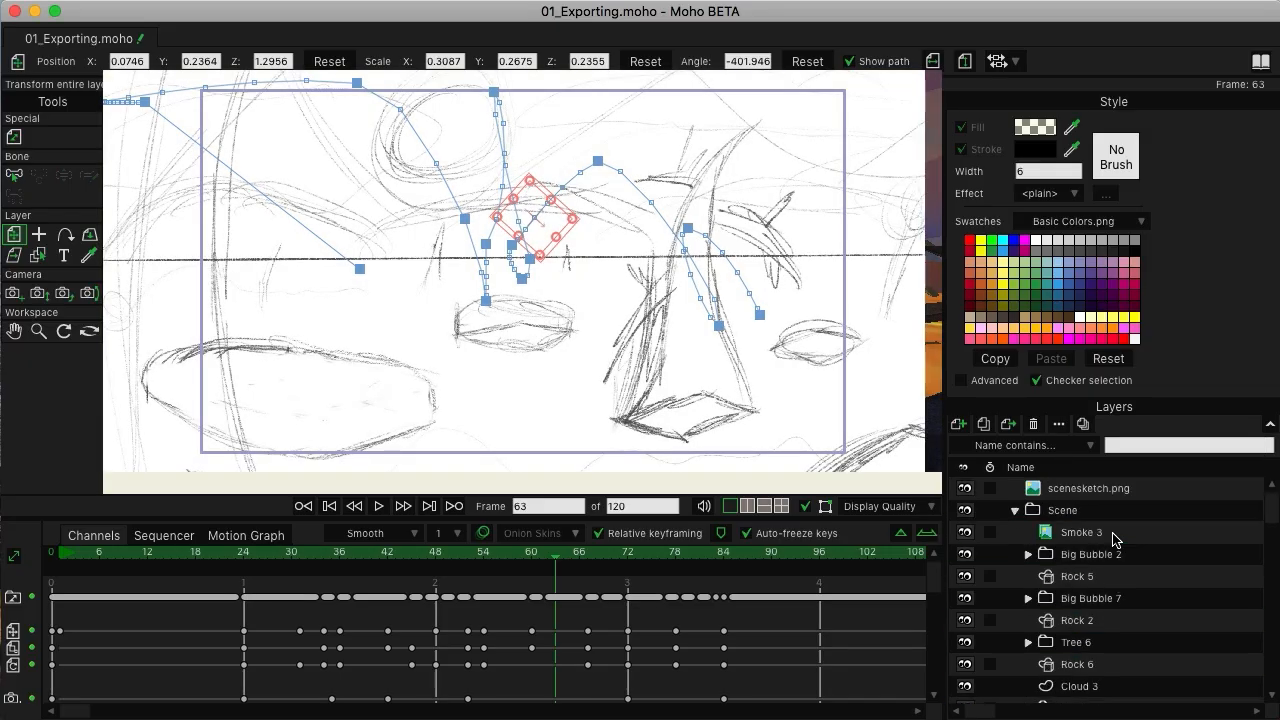
left_click(966, 488)
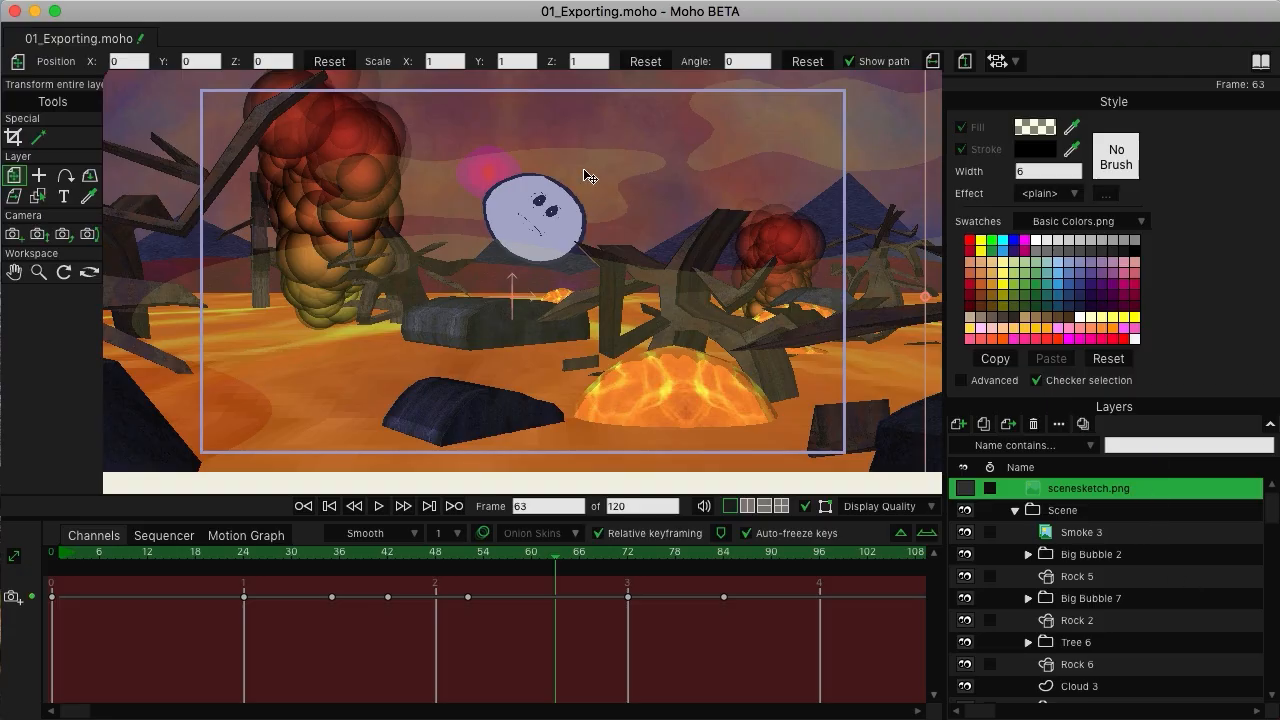
Expose the Character layer comp to isolate the character in the scene
left_click(1083, 424)
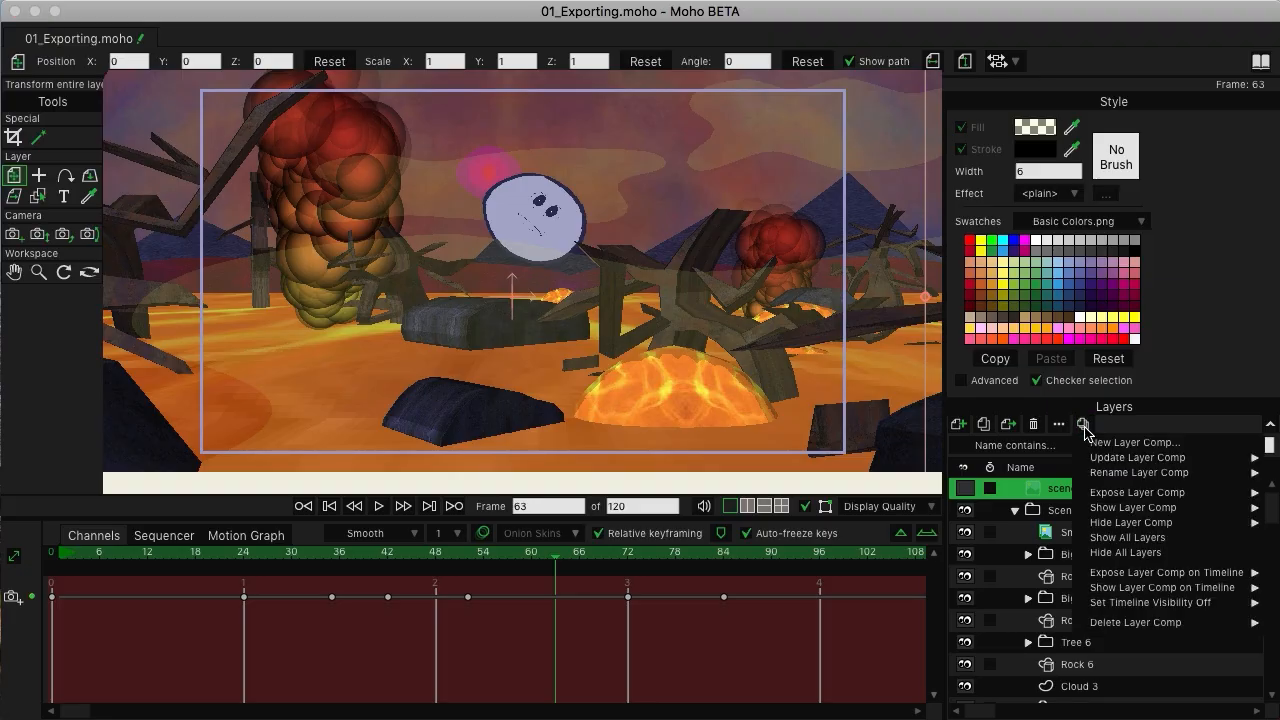
mouse_move(1113, 494)
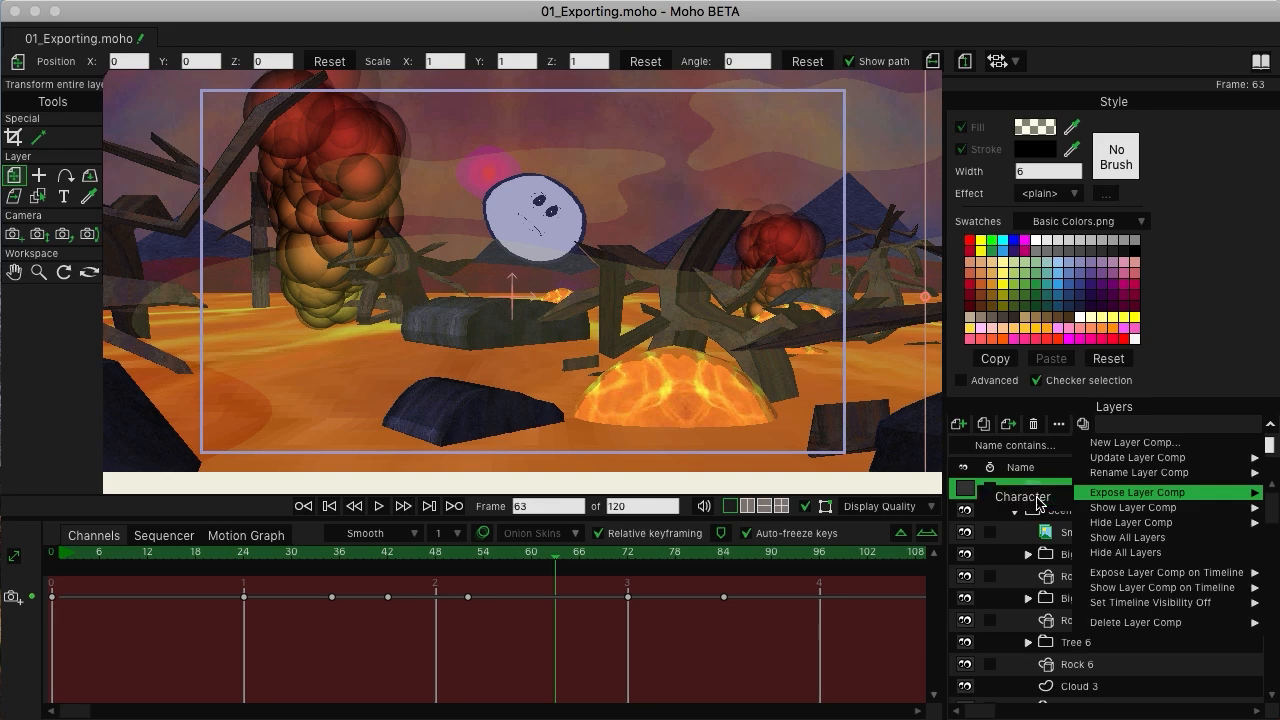
left_click(1037, 498)
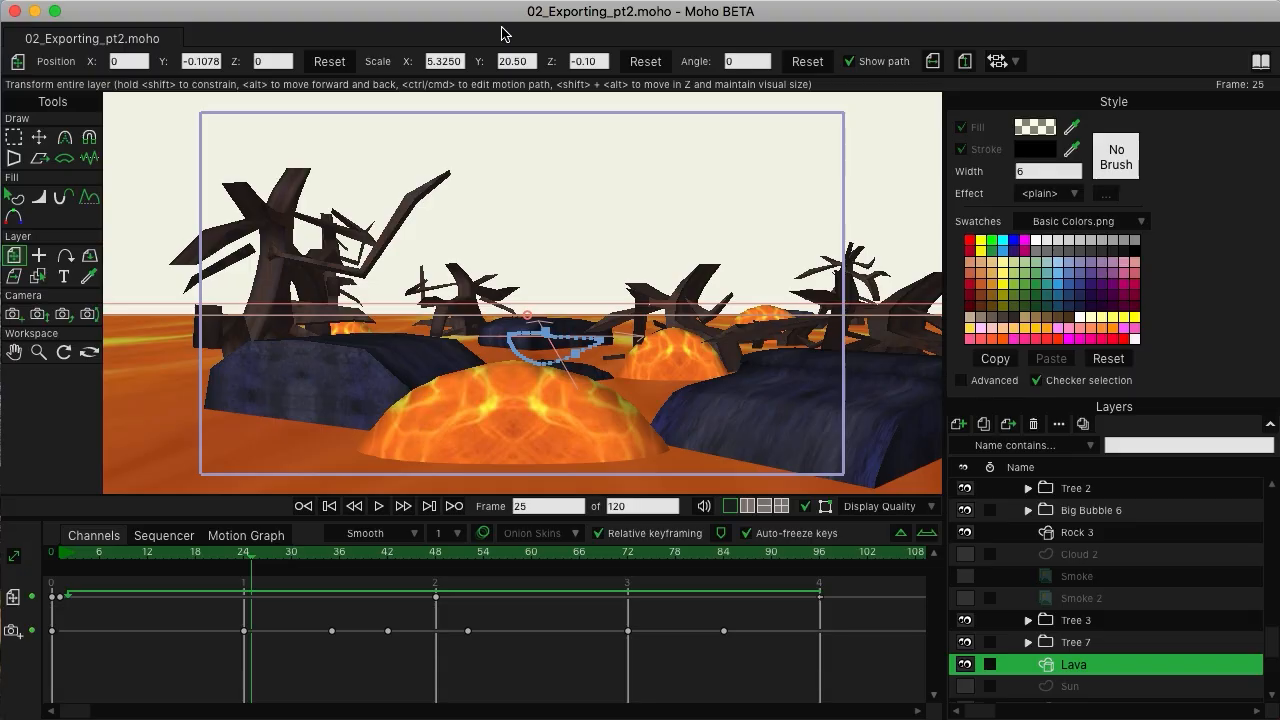
In 02_Exporting_pt2.moho, expose the Cloud FG layer comp and after it the Clouds BG layer comp to view each
left_click(1083, 424)
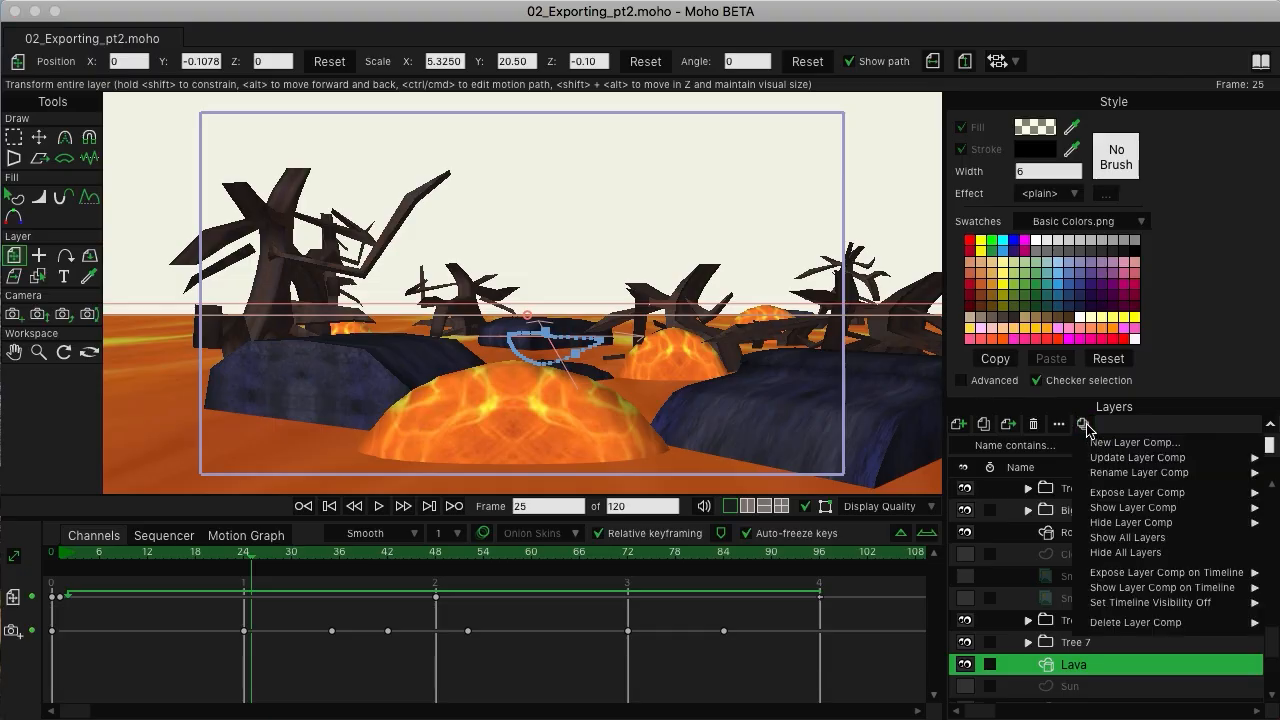
mouse_move(1105, 494)
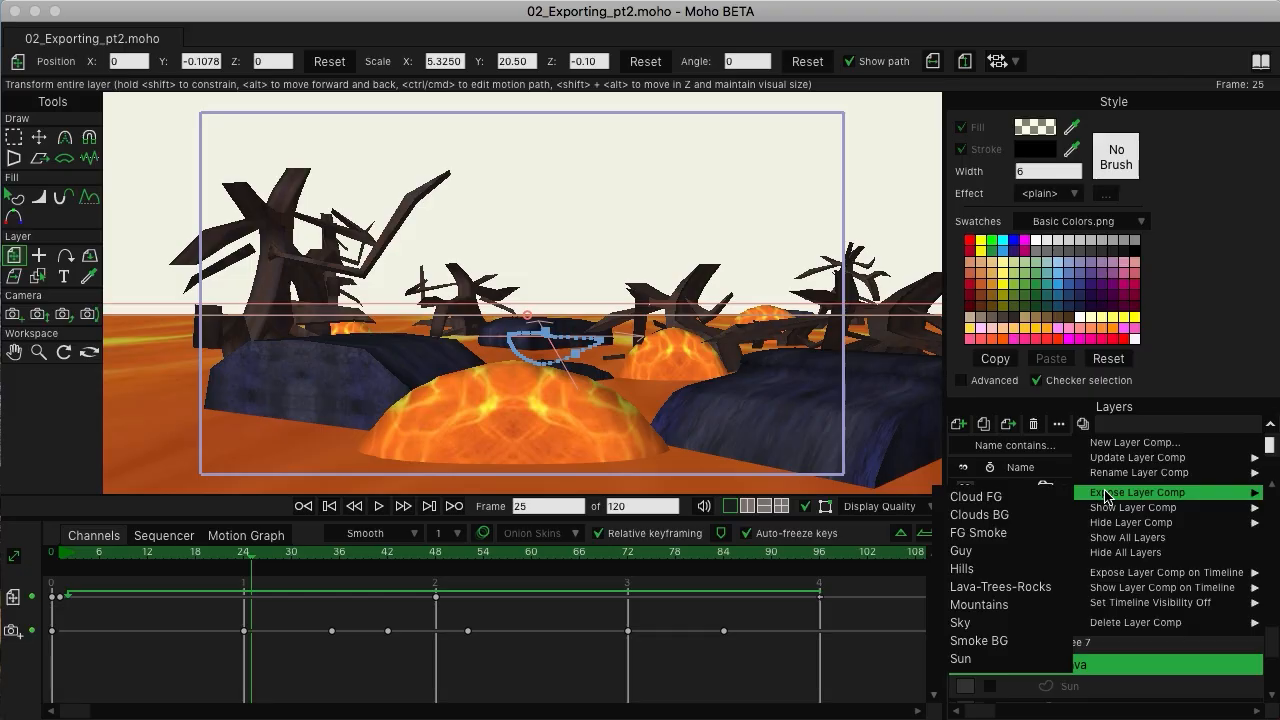
left_click(998, 498)
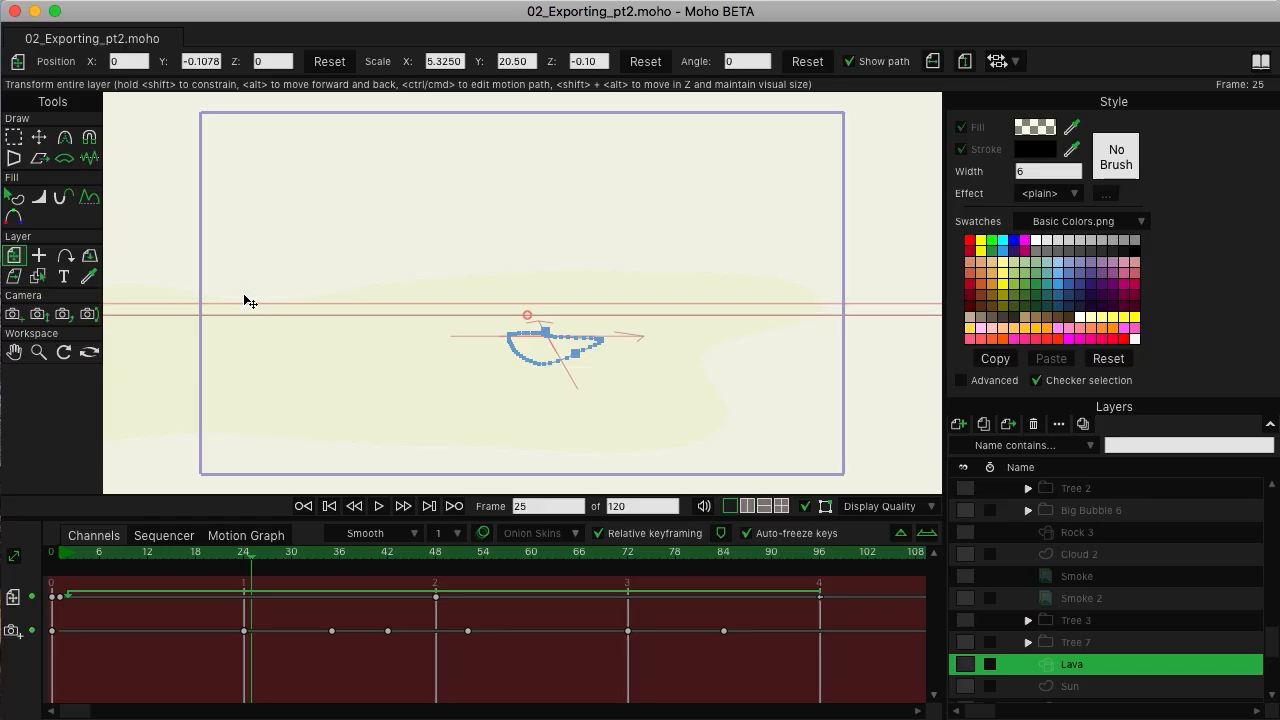
left_click(1080, 426)
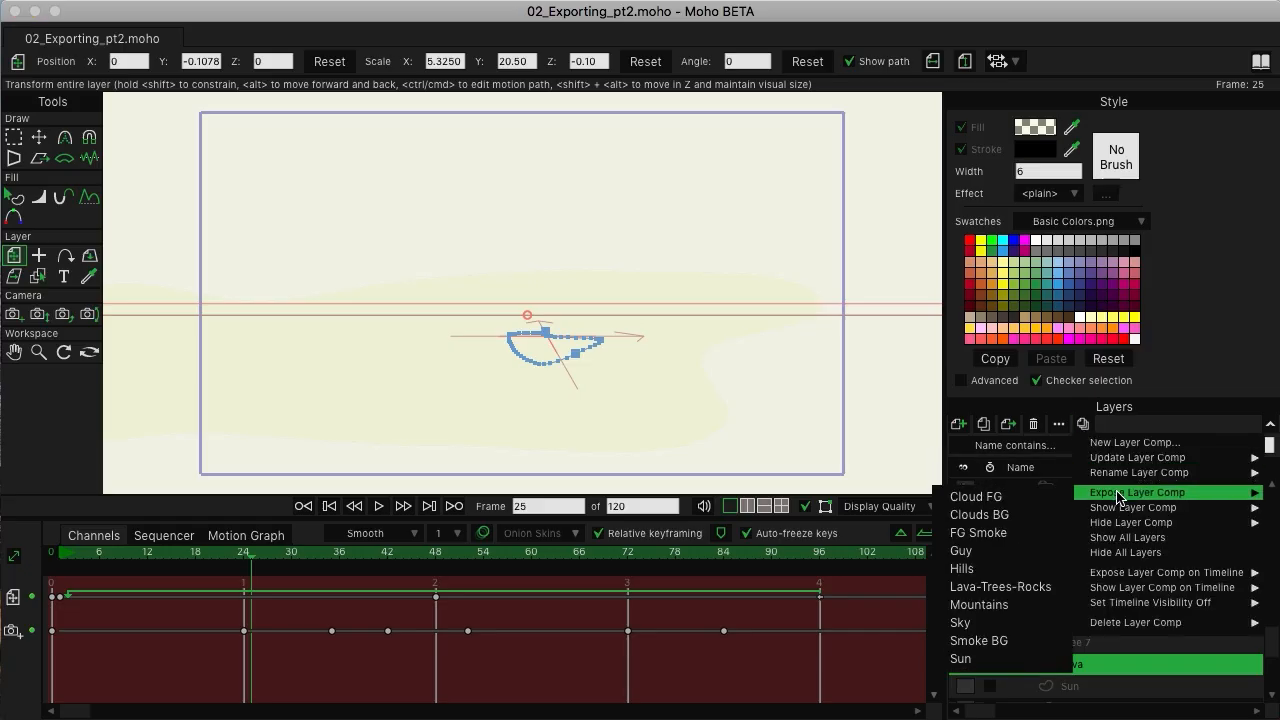
left_click(1020, 516)
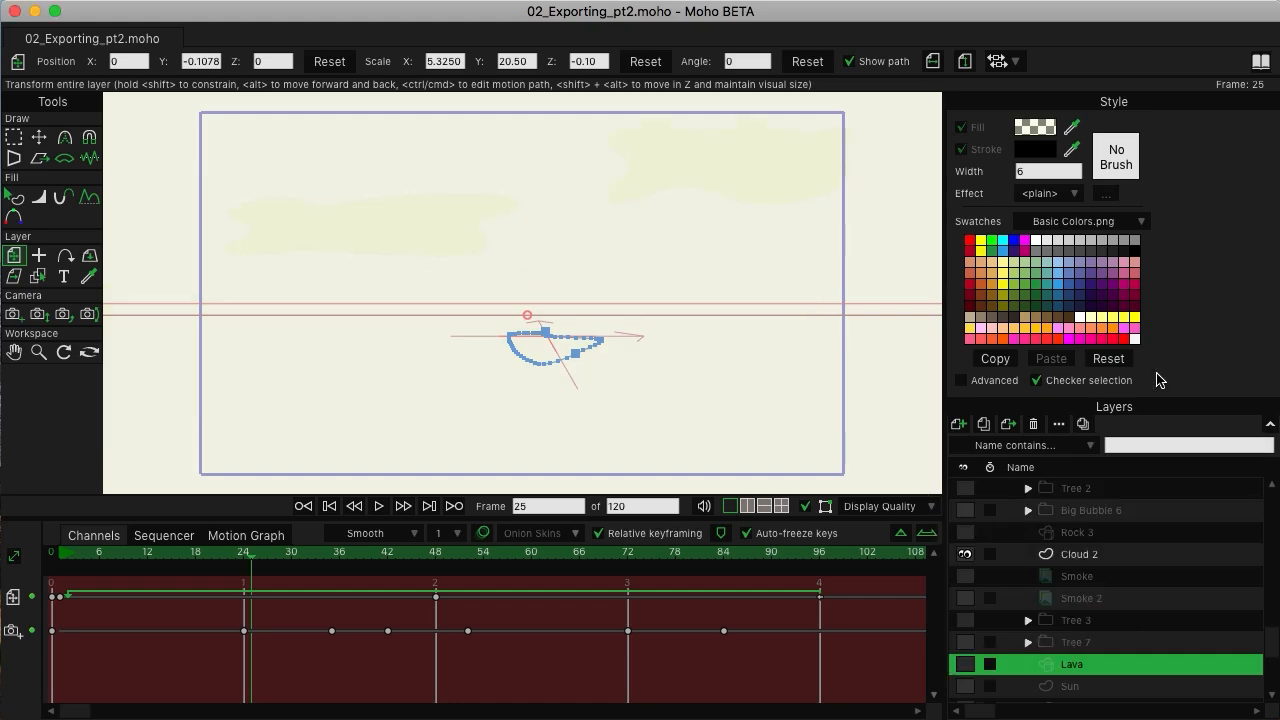
Expose the Lava-Trees-Rocks layer comp, and switch the Lava layer's visibility off and on to compare how it covers the scene objects
left_click(1081, 425)
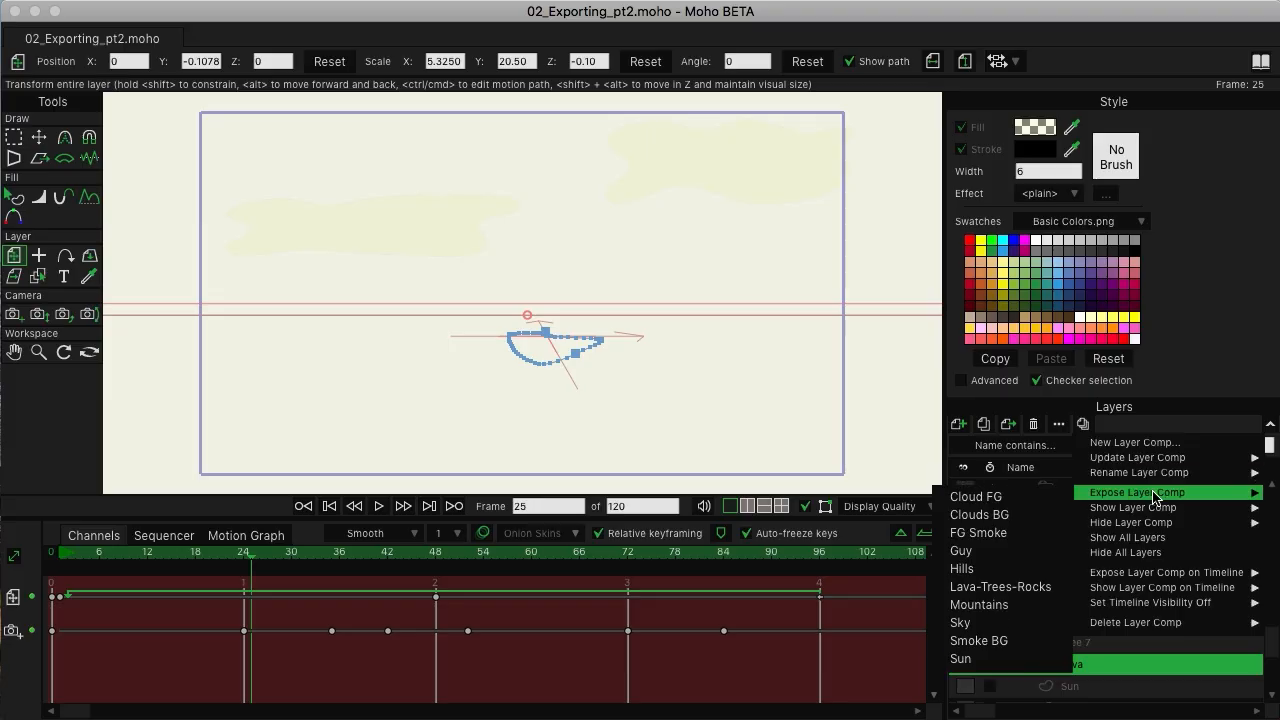
mouse_move(1155, 494)
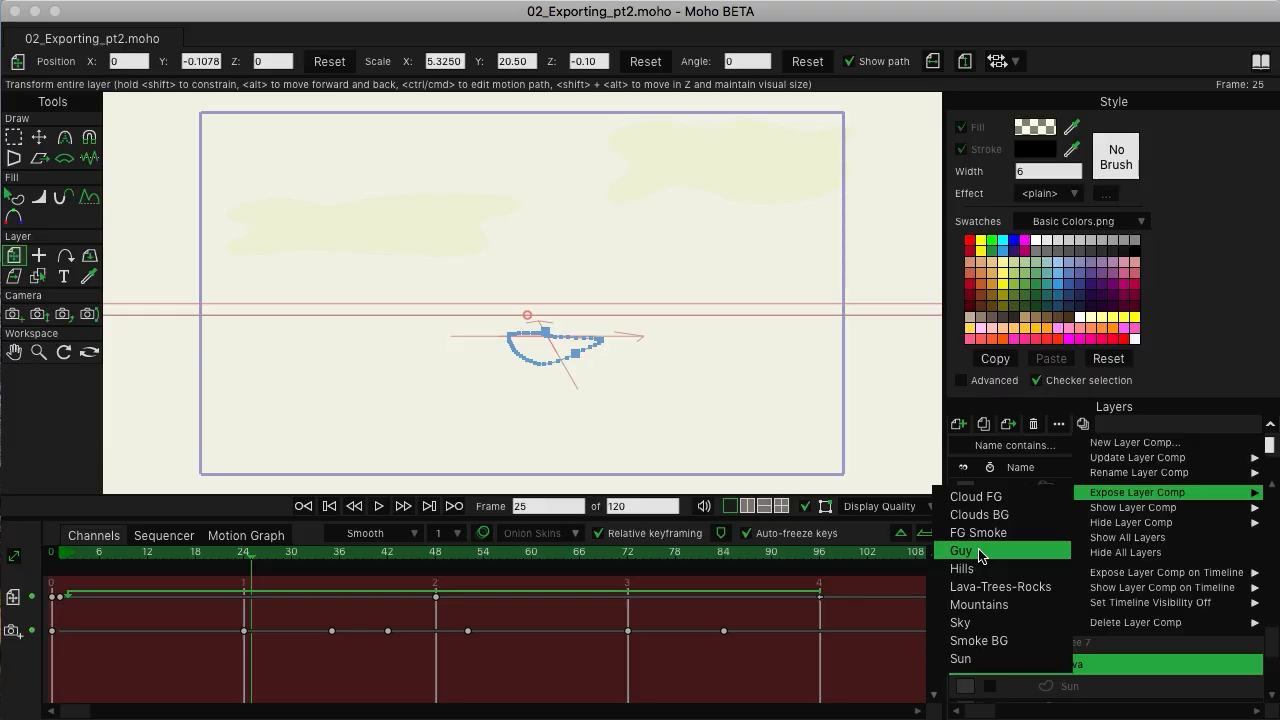
left_click(1017, 596)
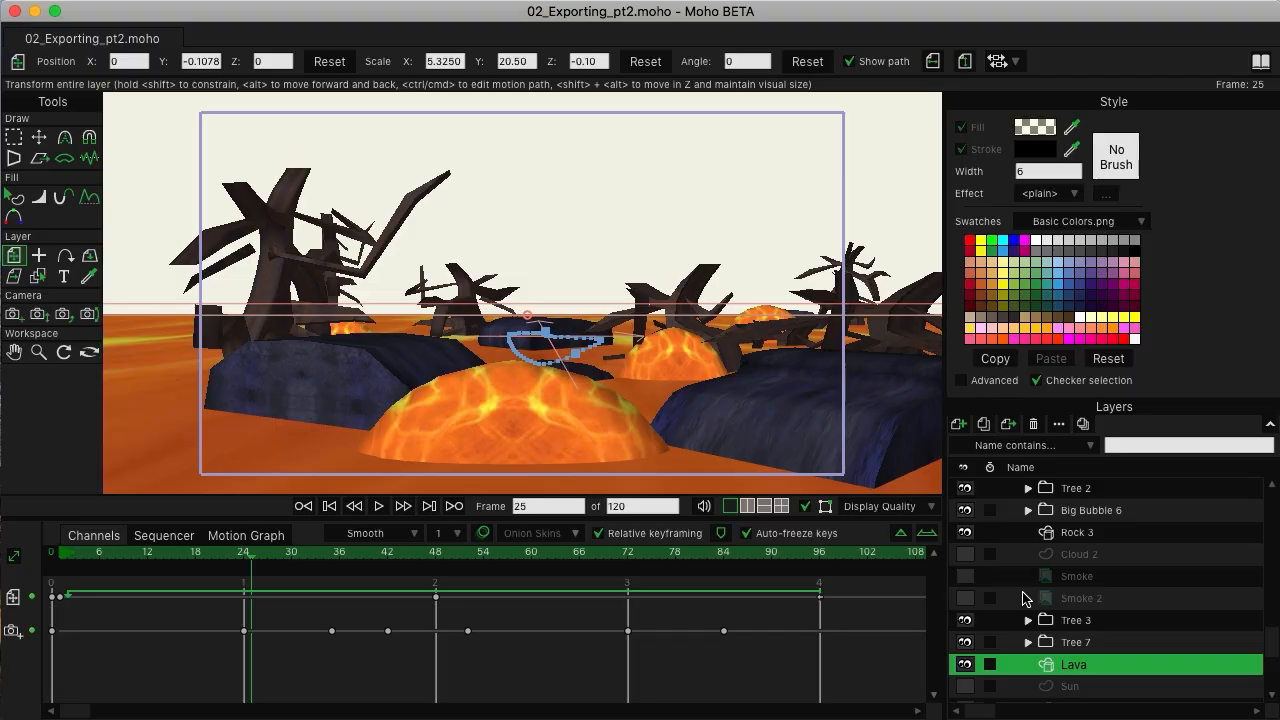
left_click(964, 665)
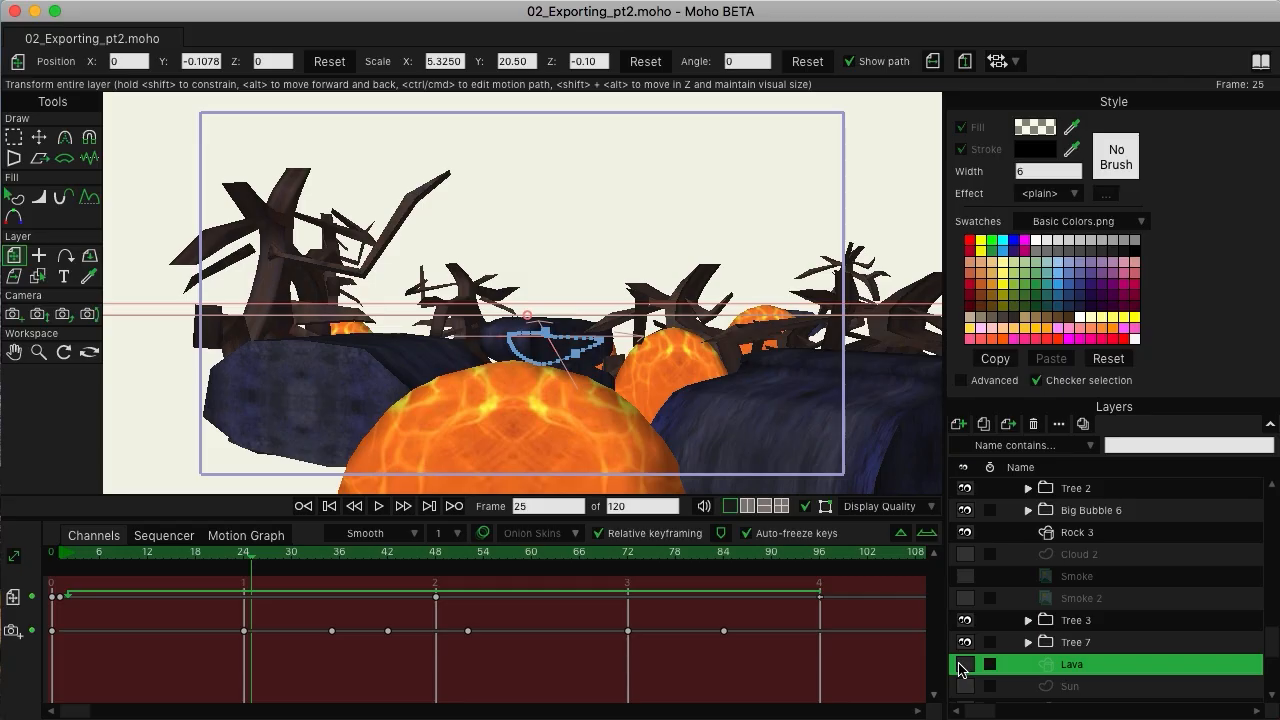
left_click(964, 665)
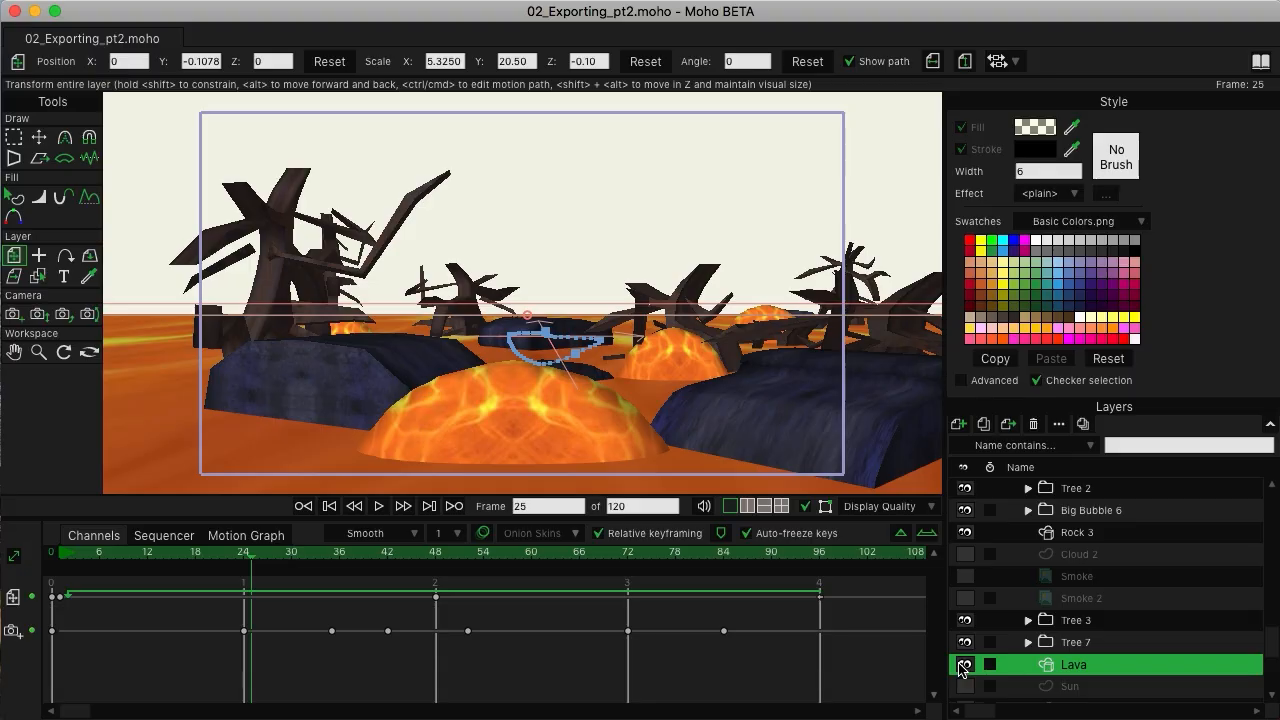
Look at the layer settings of Smoke 3, Lava and Hills, closing each without making changes
scroll(981, 623, "up", 5)
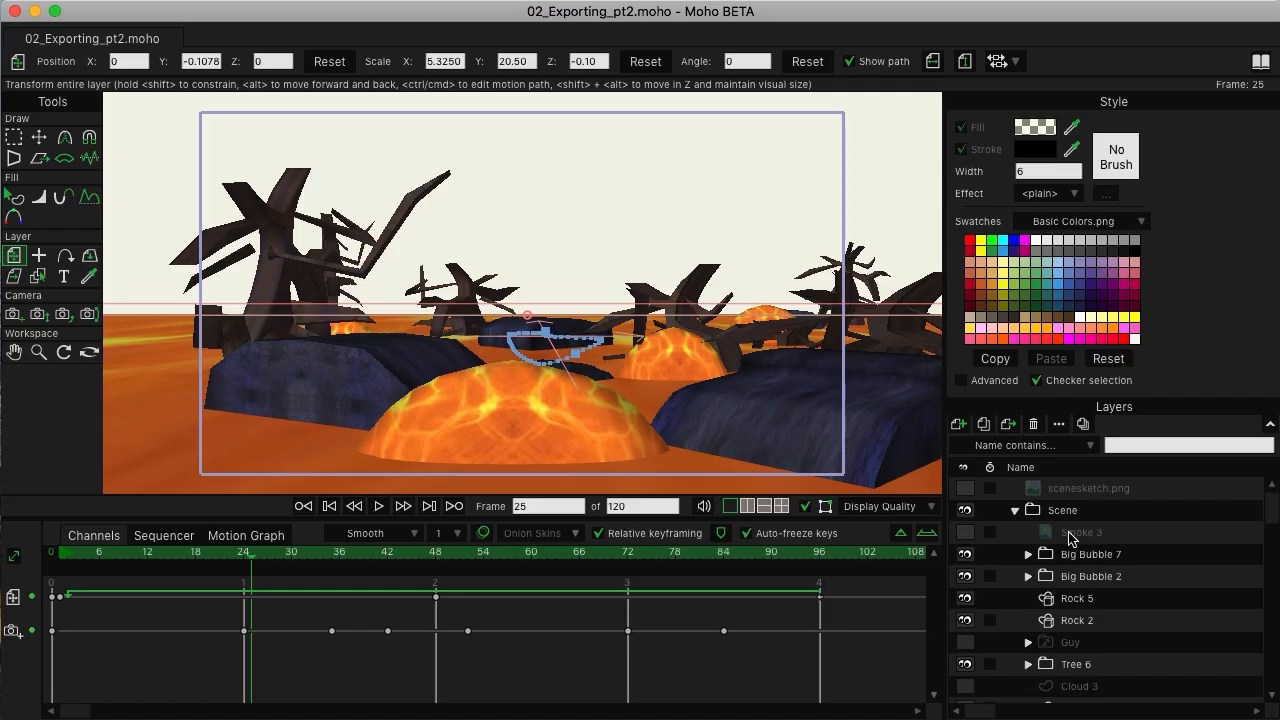
left_click(965, 538)
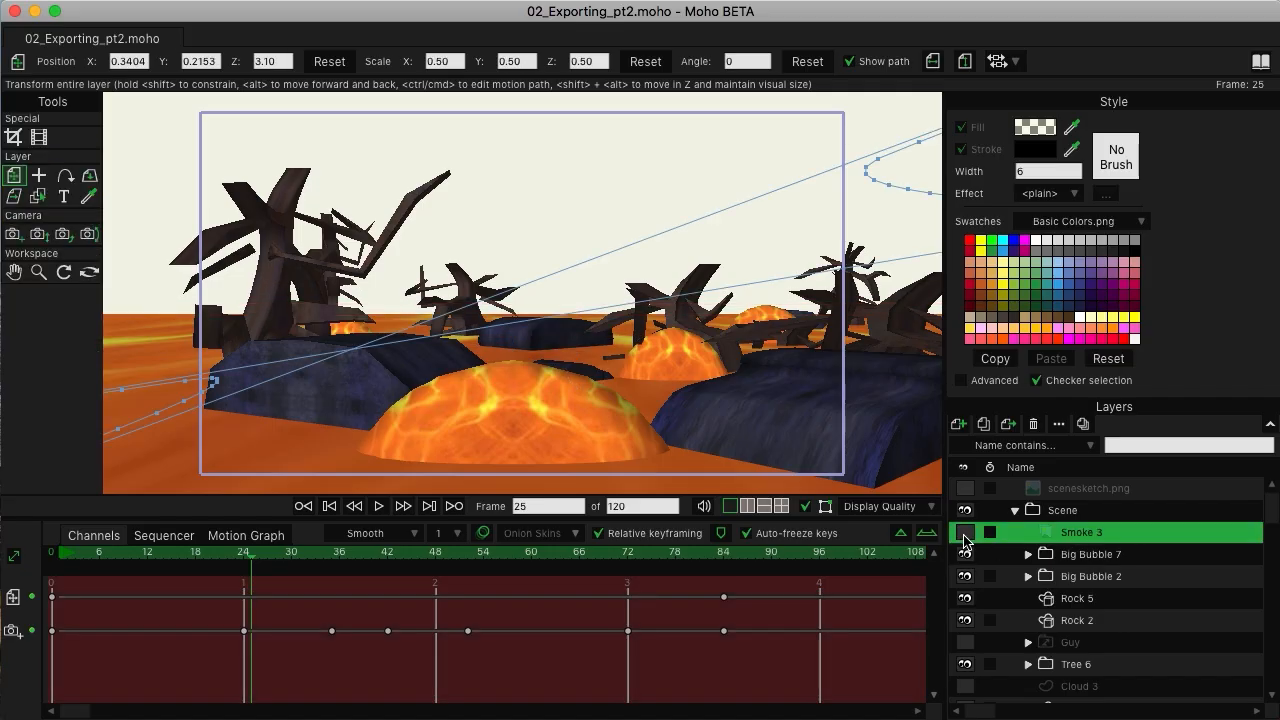
double_click(1068, 536)
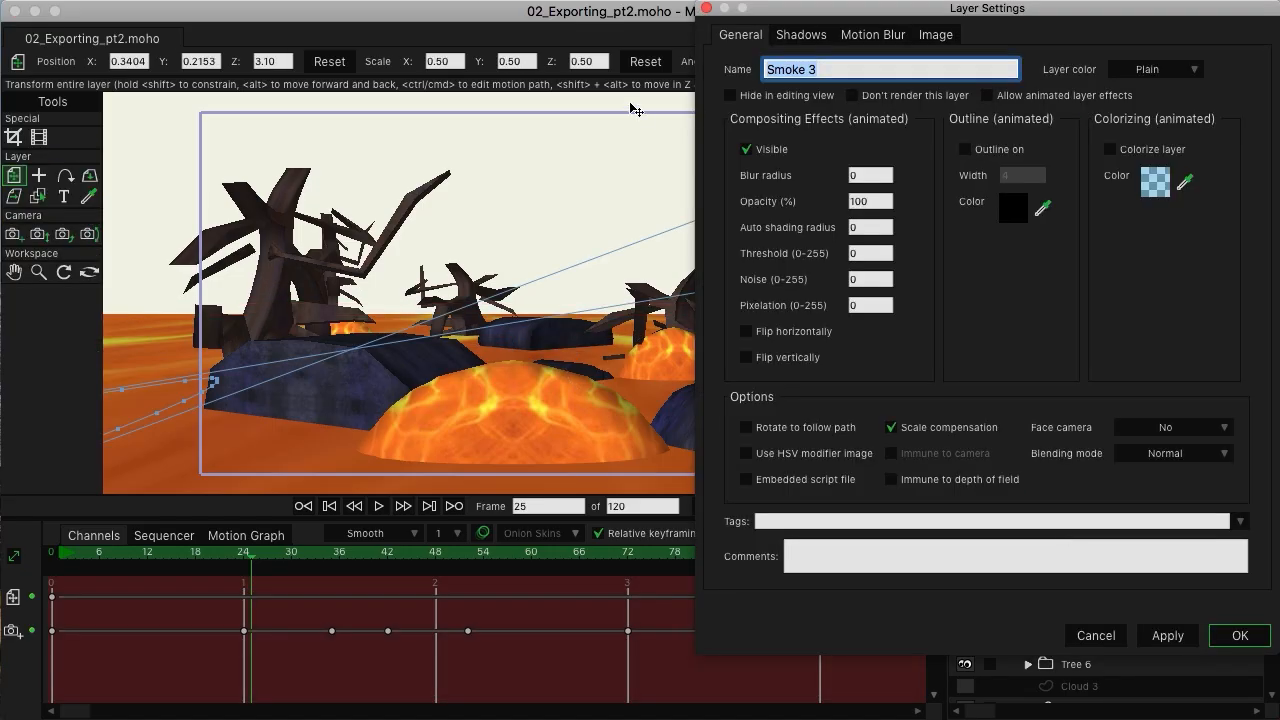
left_click(1090, 635)
scroll(1090, 635, "down", 10)
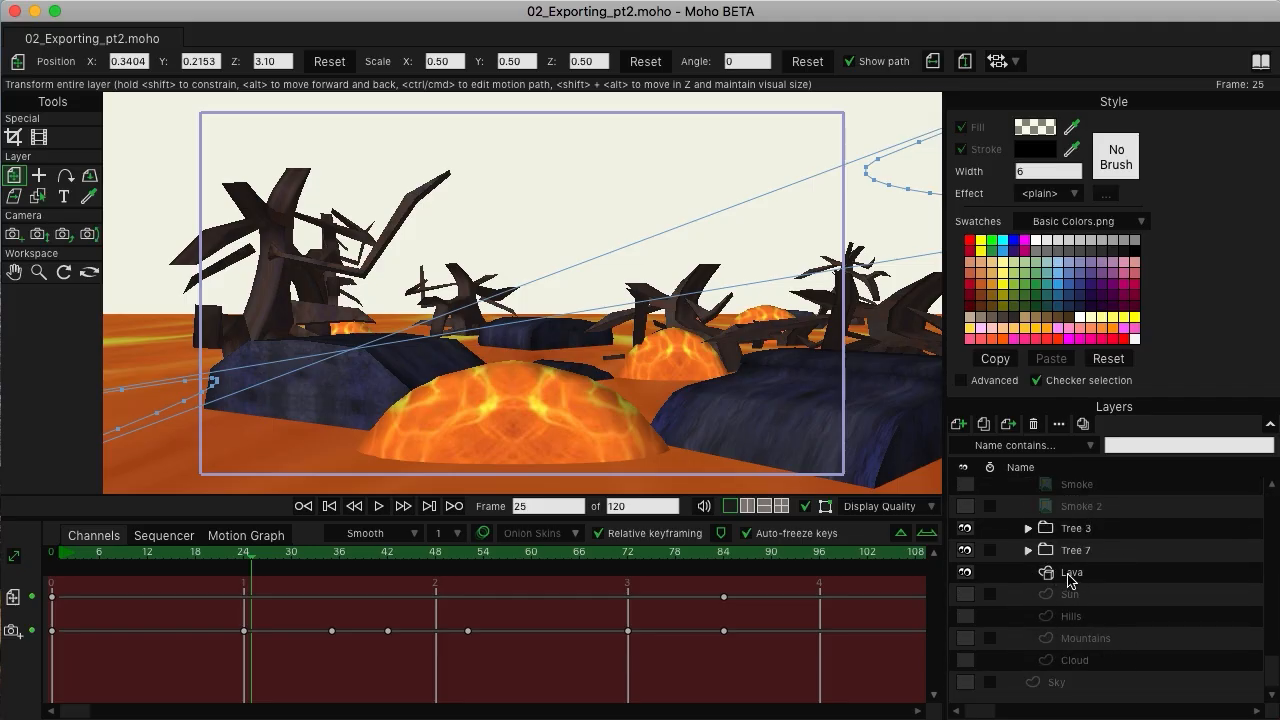
double_click(1070, 574)
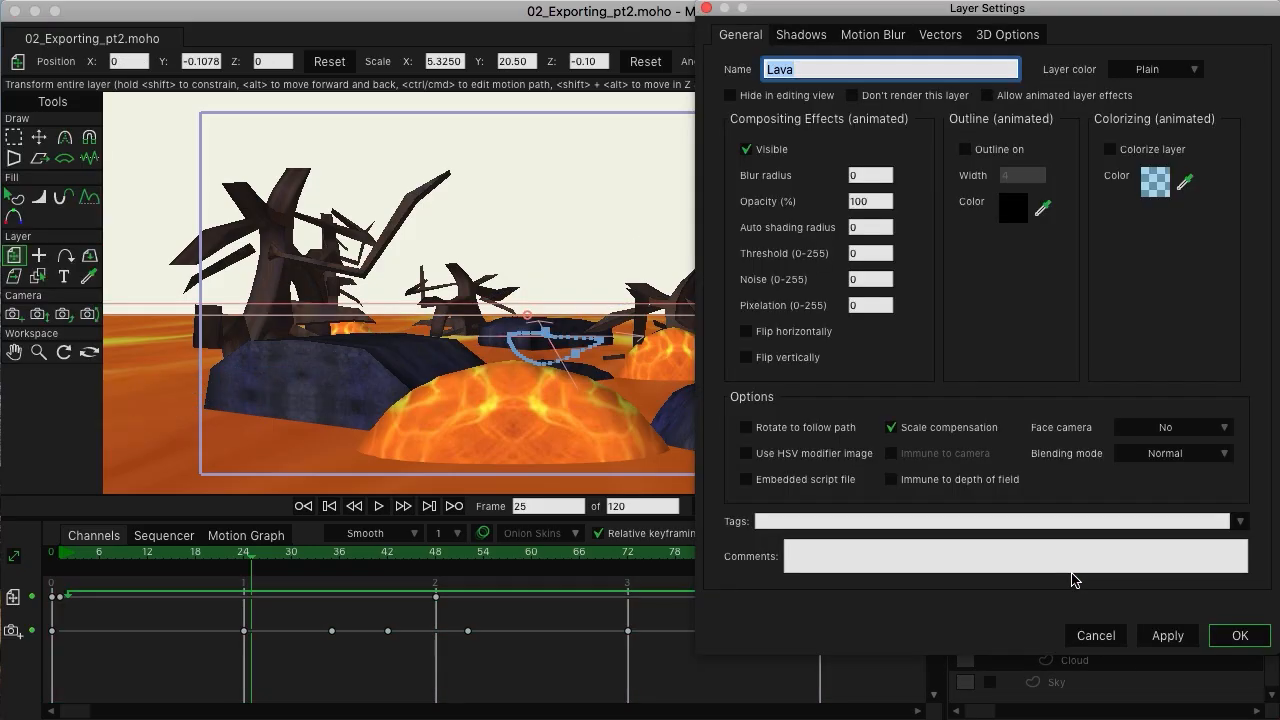
left_click(1098, 635)
left_click(1073, 616)
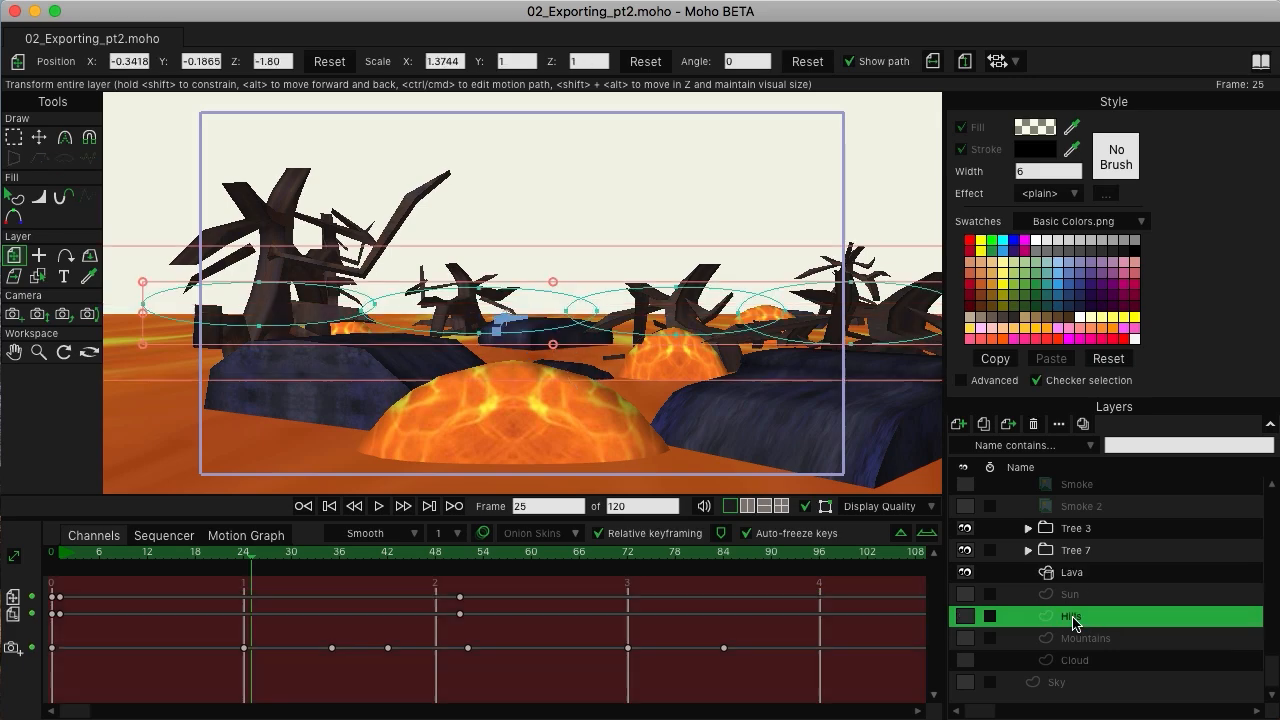
double_click(1073, 617)
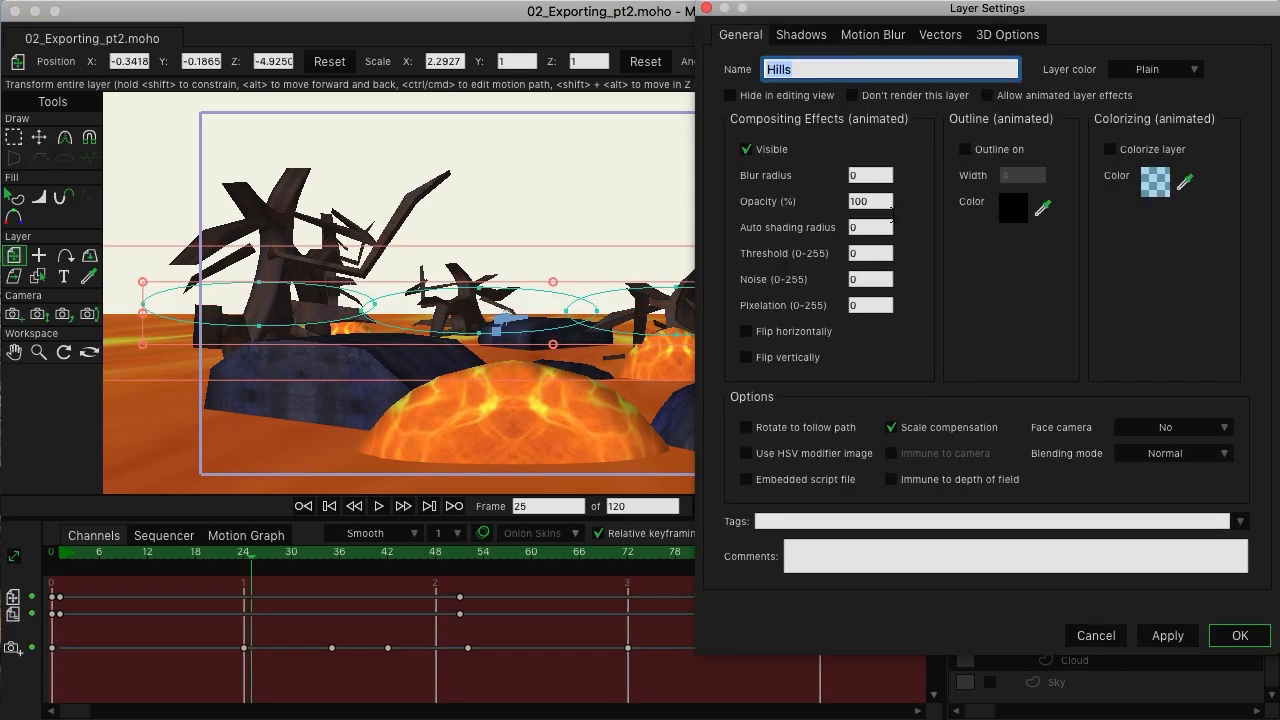
left_click(1076, 637)
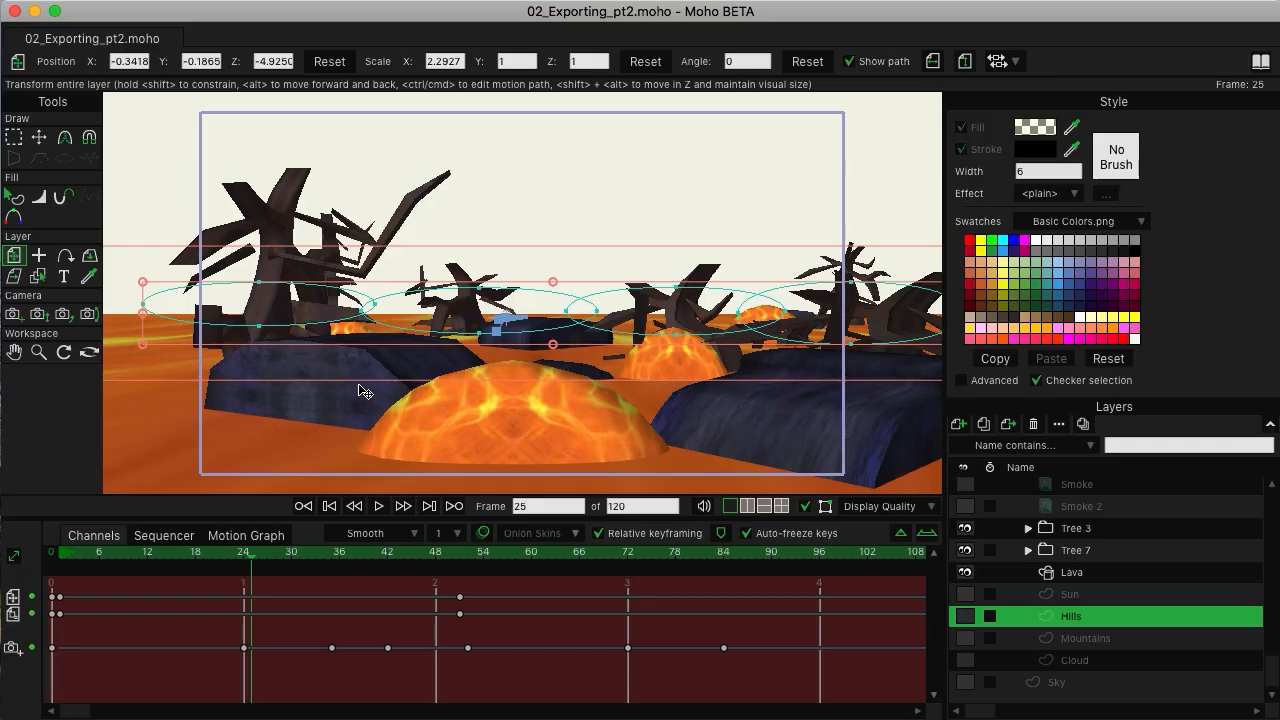
Open Moho Exporter and set the output format of the 02_Exporting_pt2.moho job to Image Sequence
key("super+shift+r")
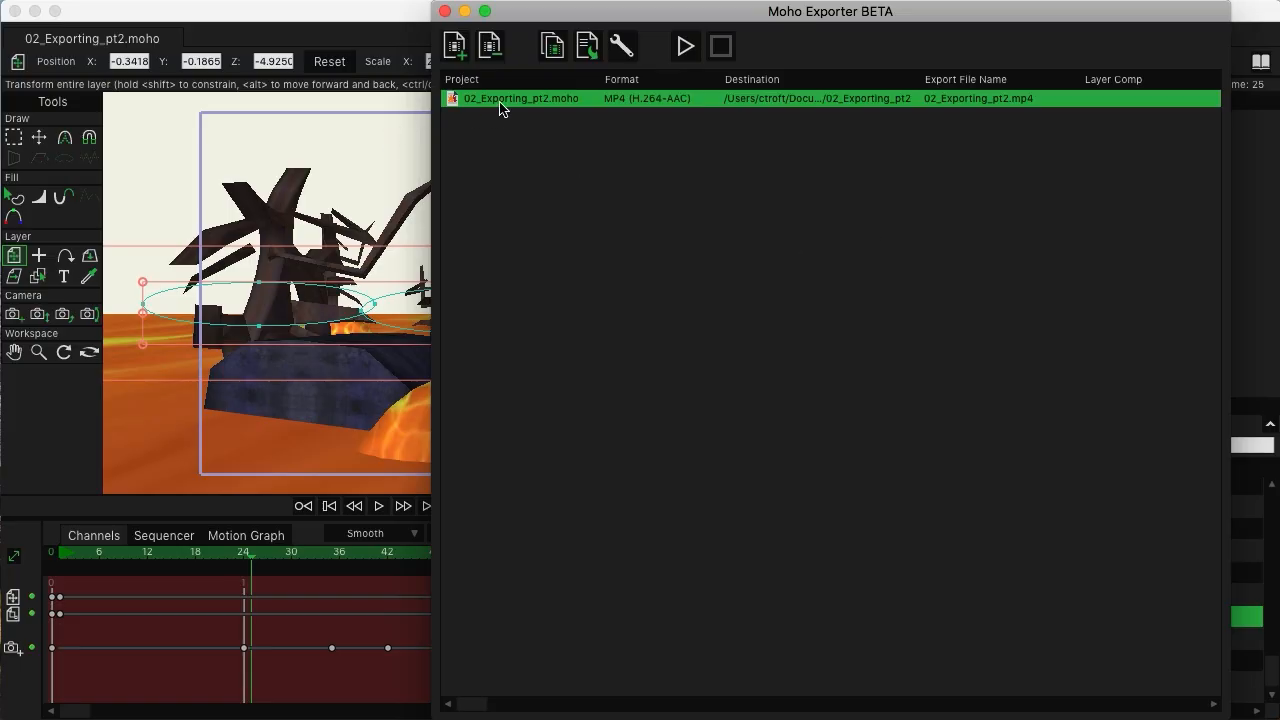
left_click(616, 47)
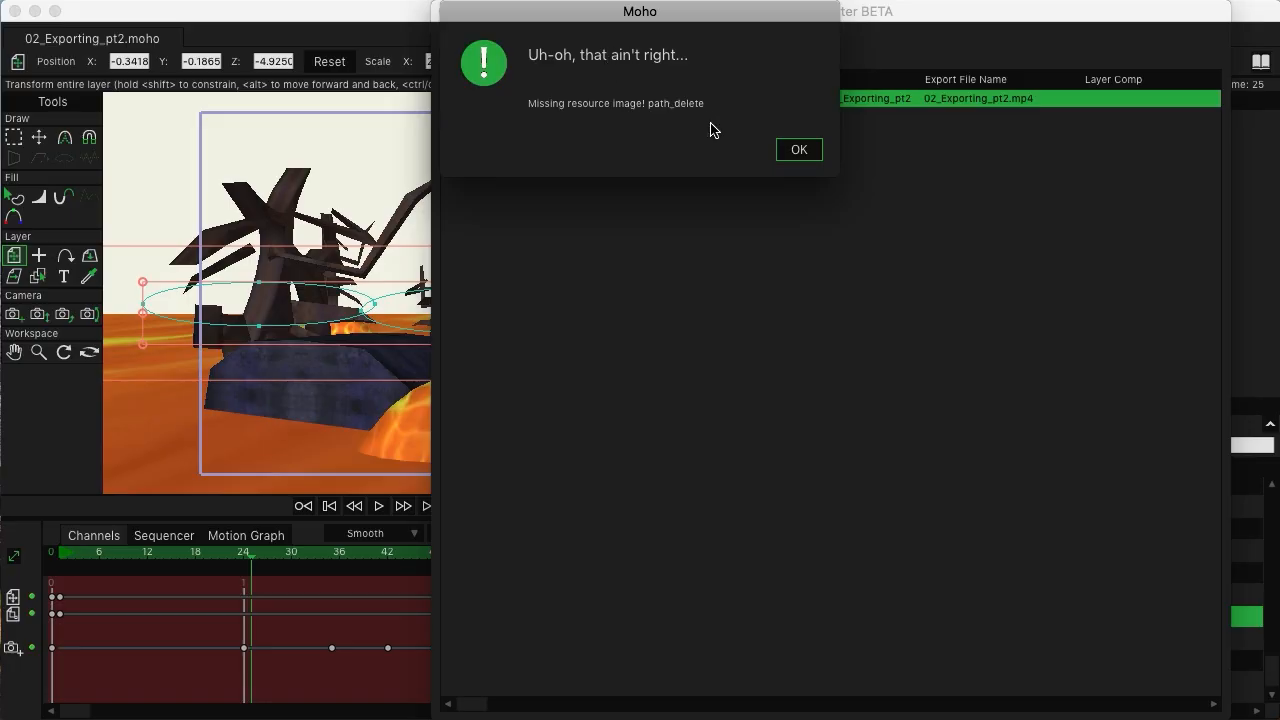
left_click(799, 150)
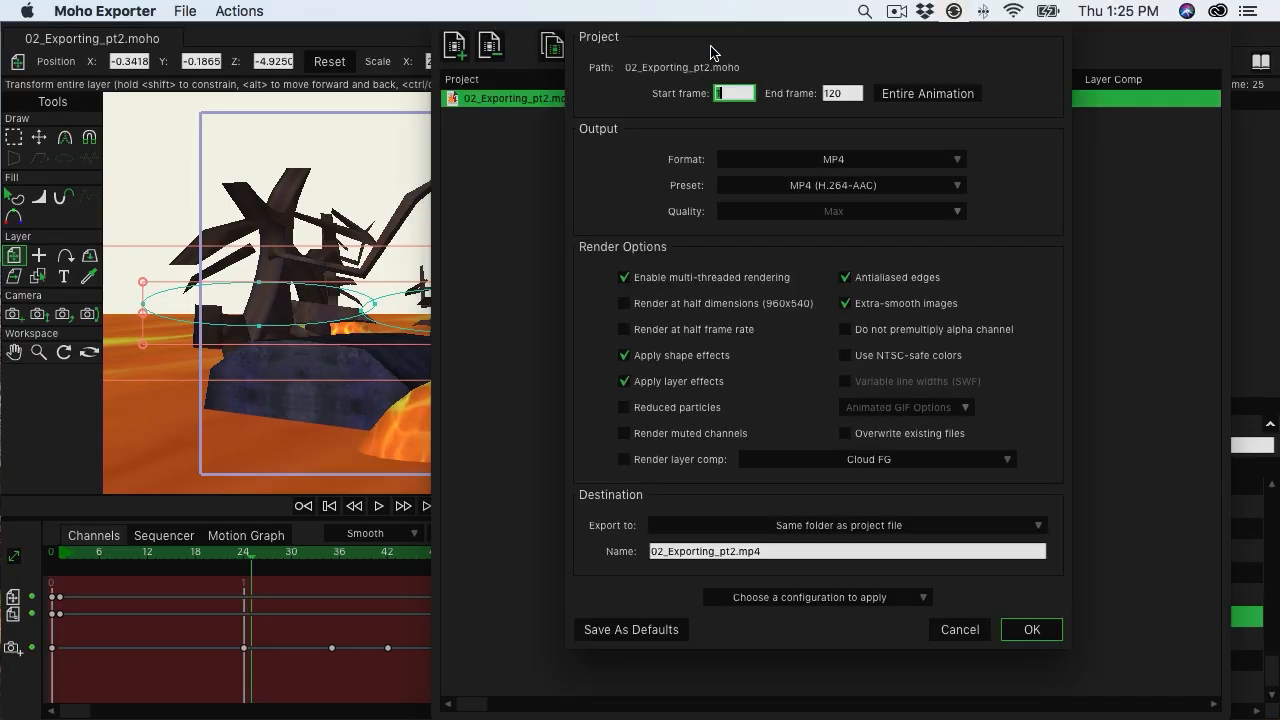
left_click(813, 181)
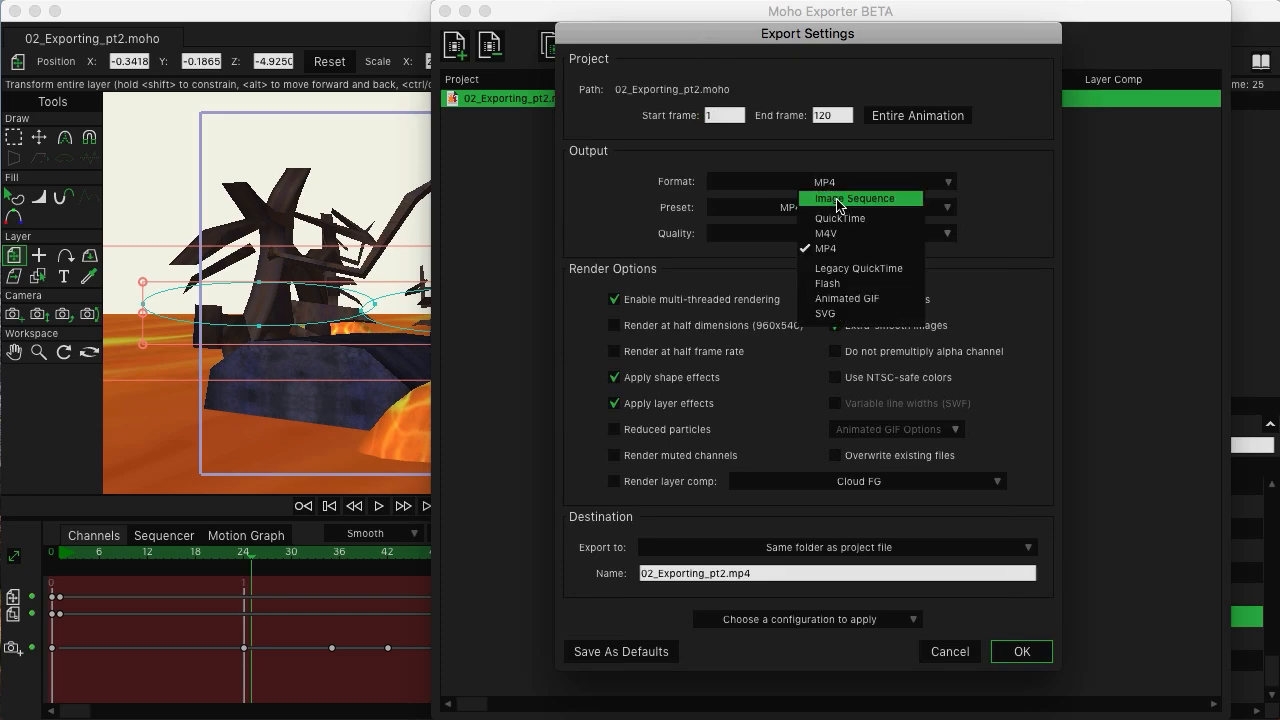
left_click(838, 201)
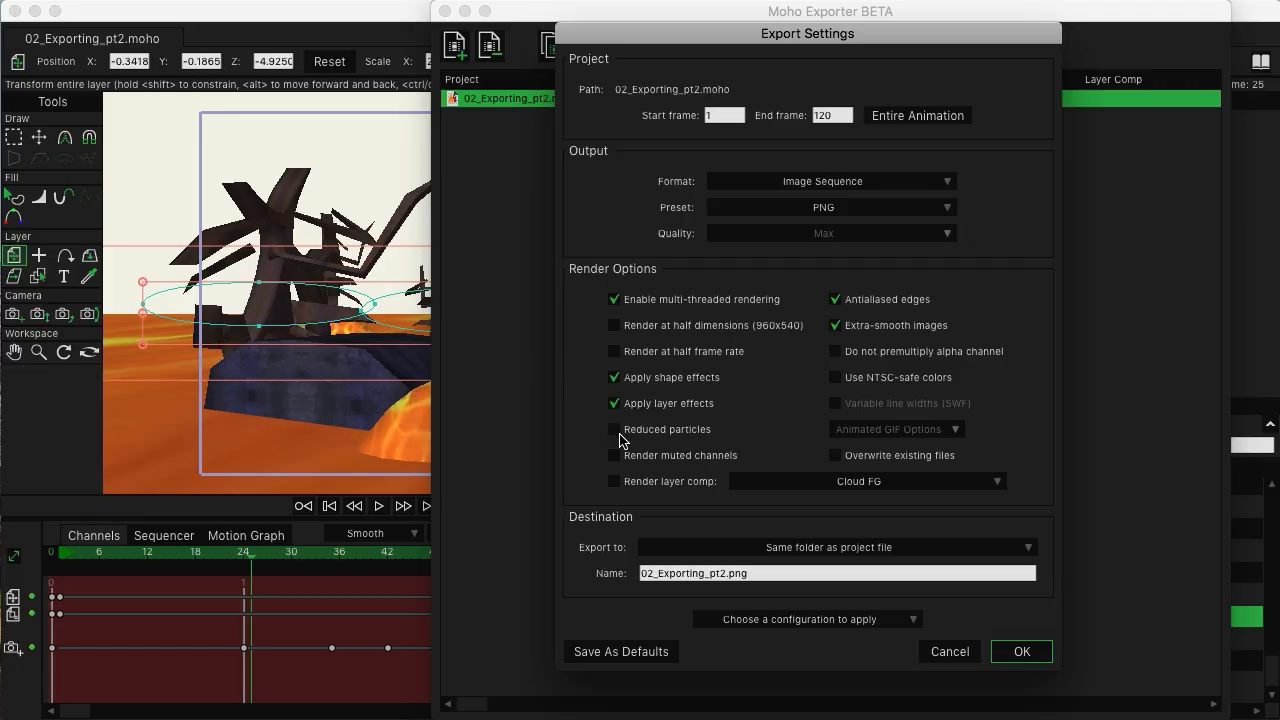
Set the export destination of the 02_Exporting_pt2.moho job to the Layer Comp Exports folder and accept the export settings
left_click(758, 553)
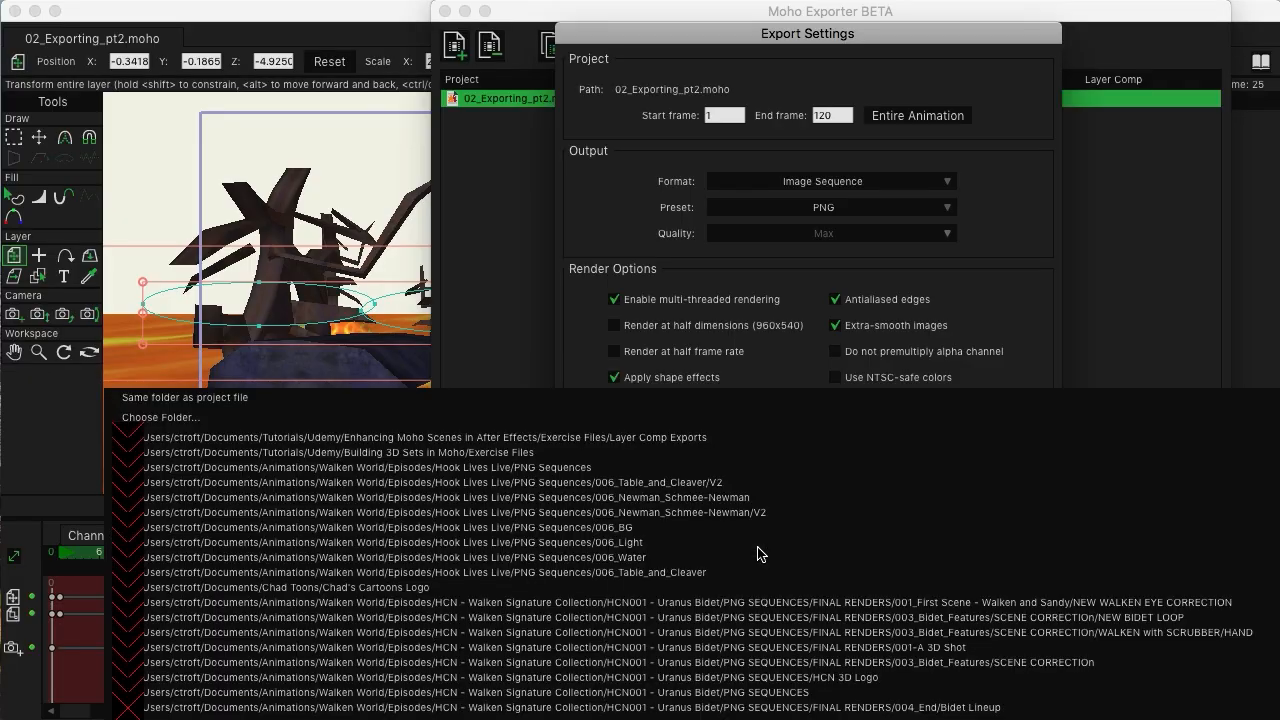
left_click(282, 420)
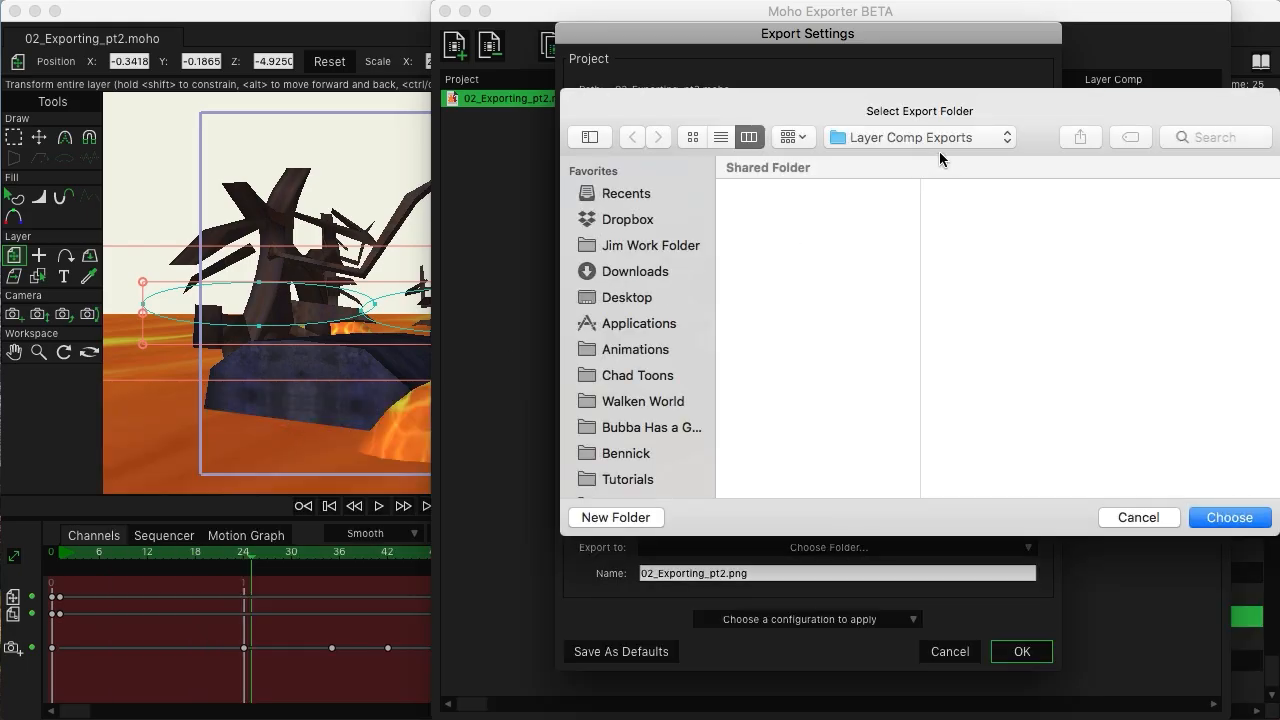
left_click(952, 138)
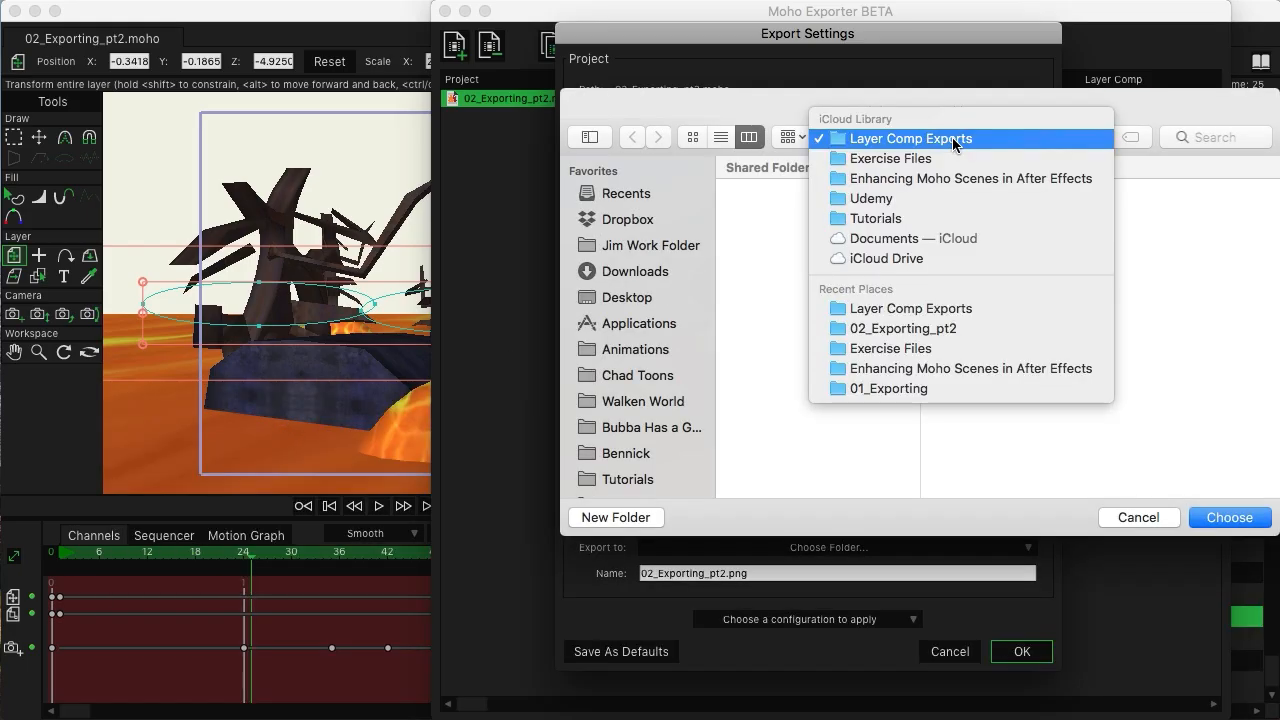
left_click(952, 137)
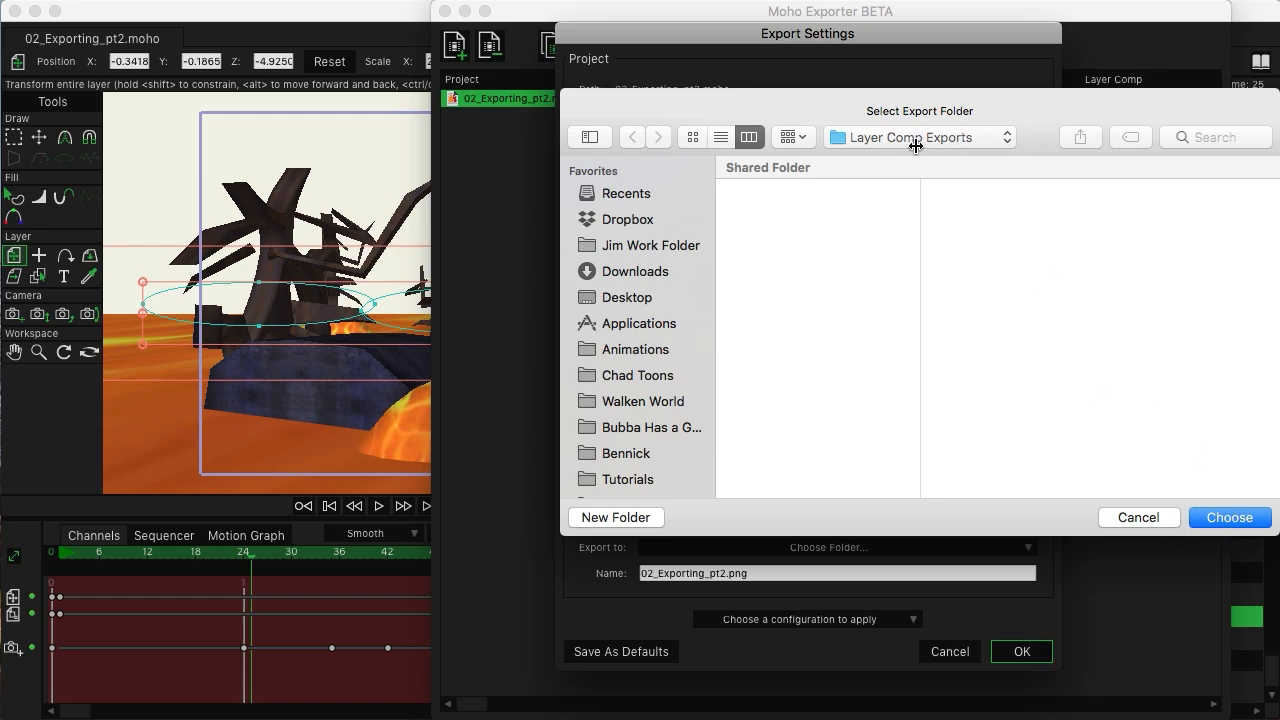
left_click(1220, 518)
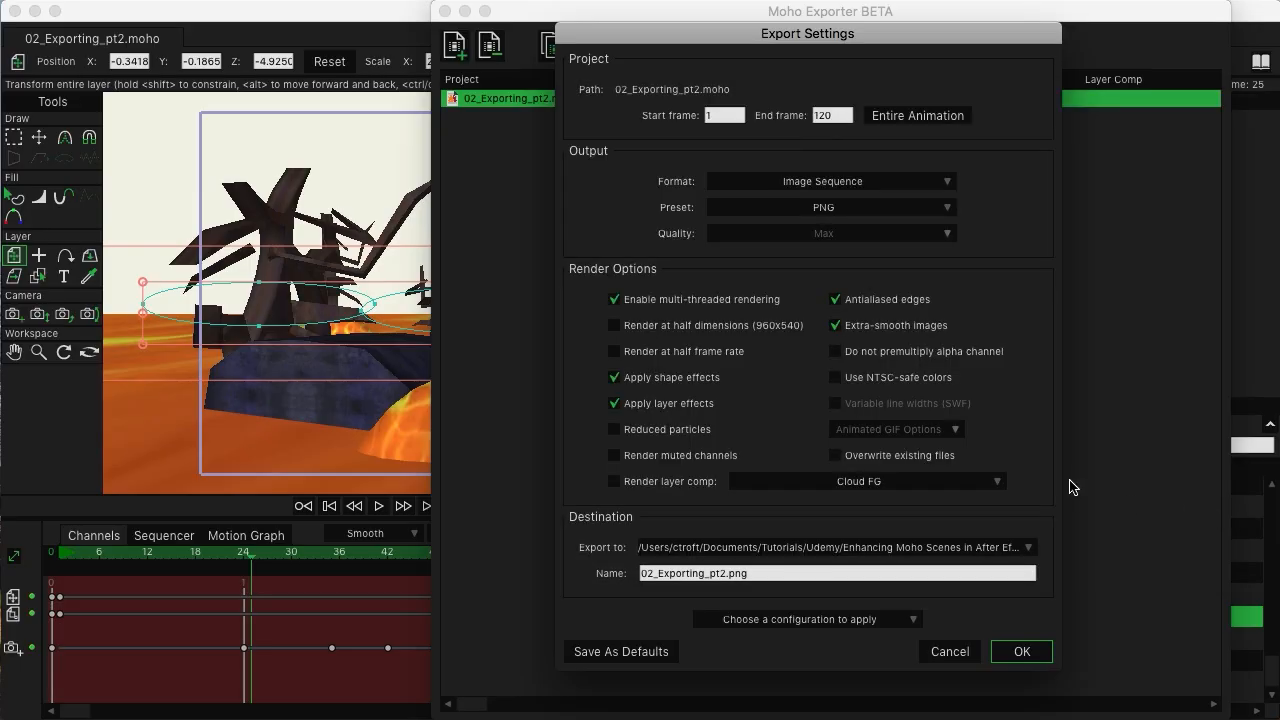
left_click(1027, 655)
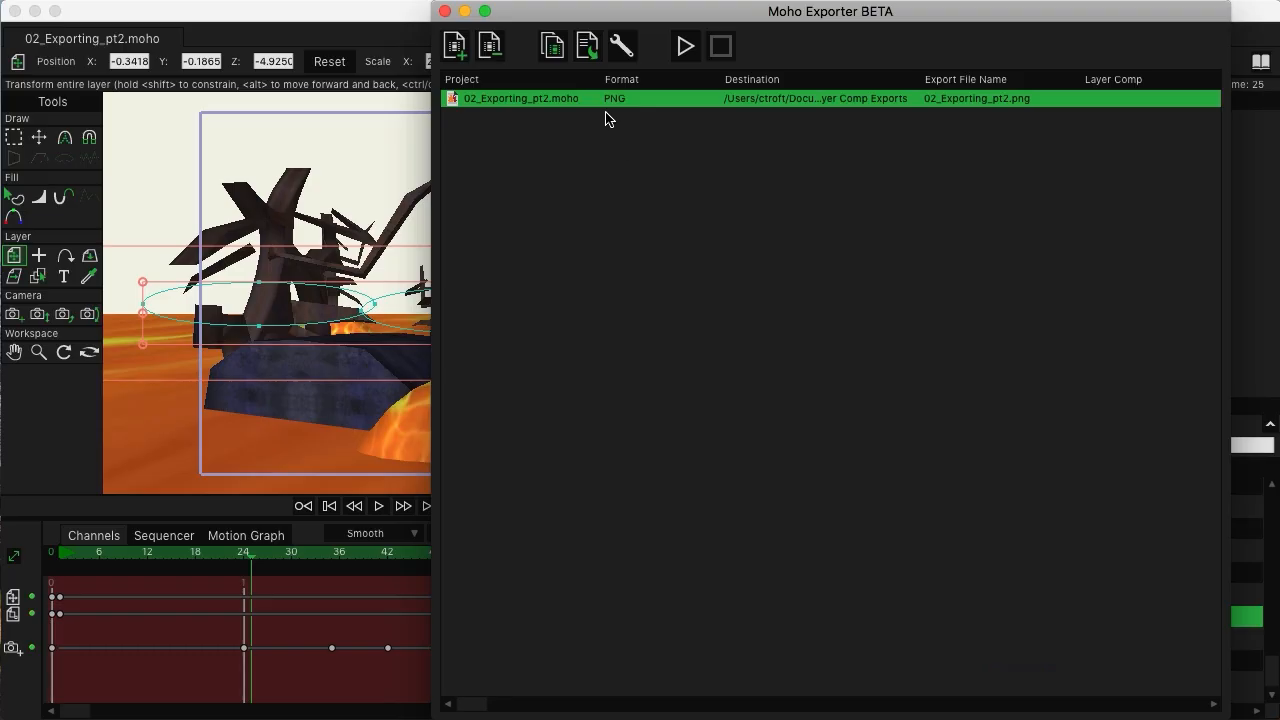
left_click(588, 54)
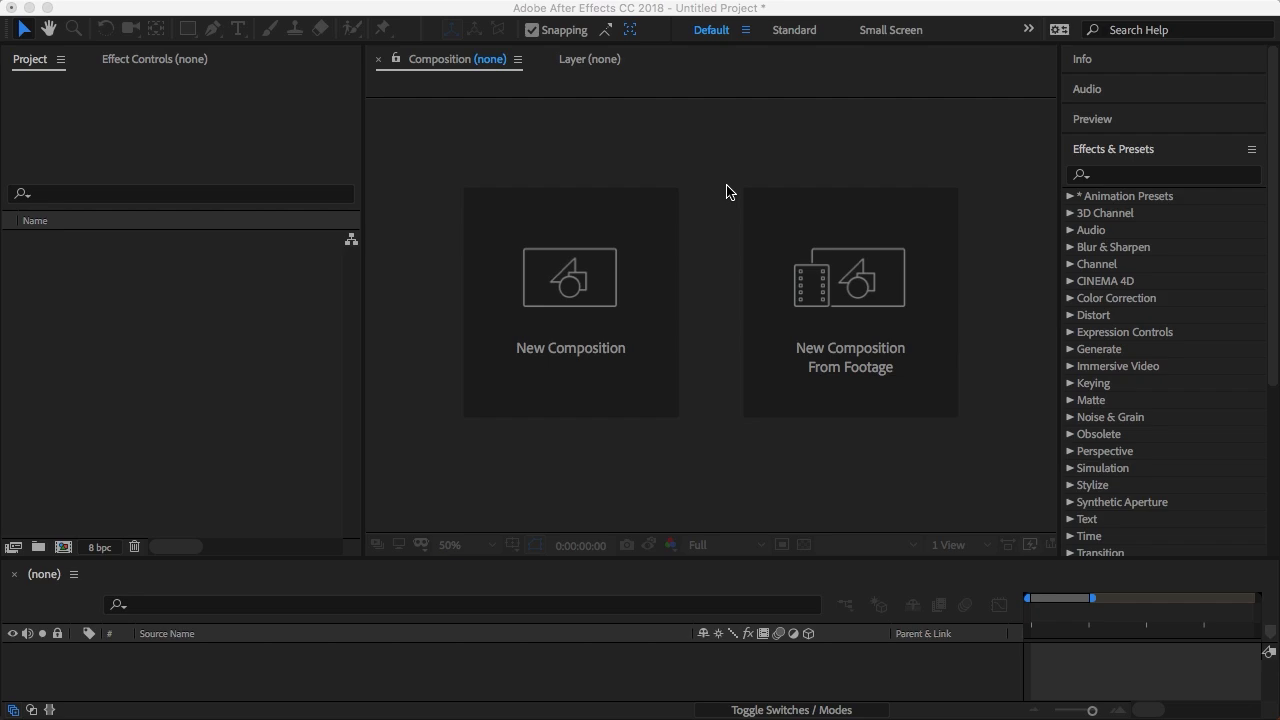
In After Effects, create a new composition with the HDTV 1080 24 preset and a duration of 5 seconds
left_click(727, 192)
left_click(495, 300)
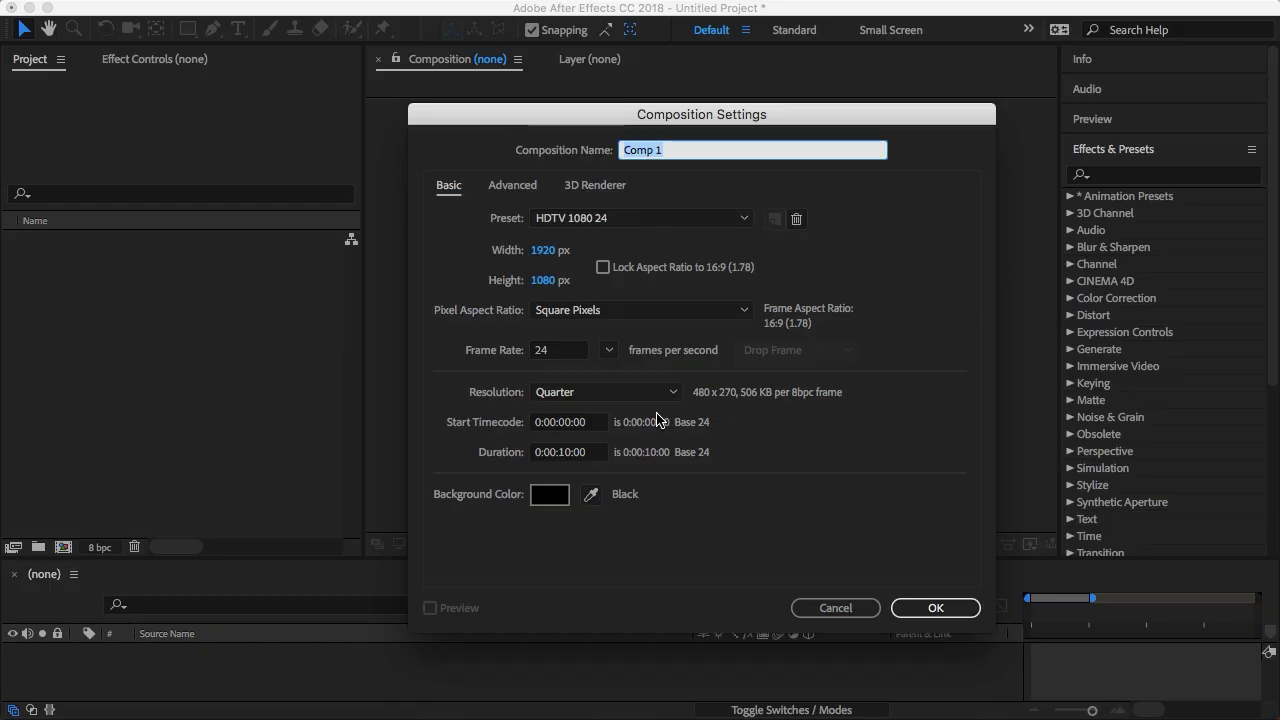
left_click(572, 456)
left_click_drag(572, 452, 557, 452)
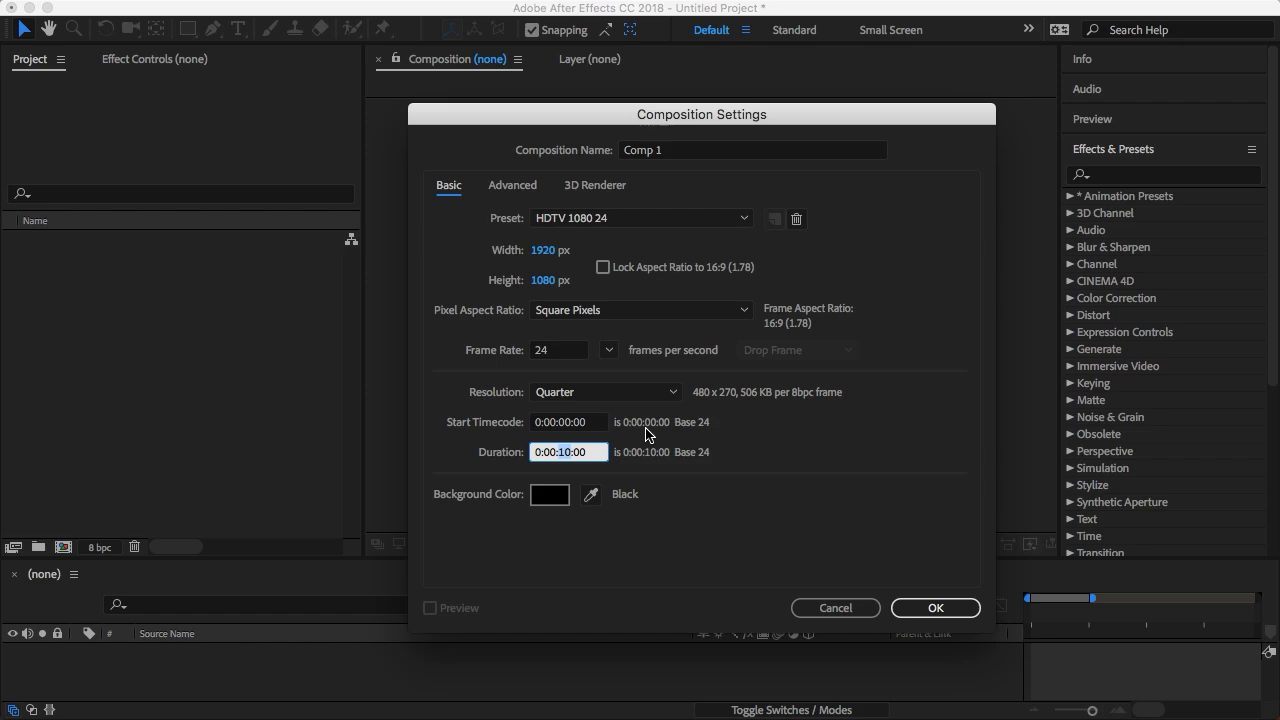
type("5")
left_click(934, 610)
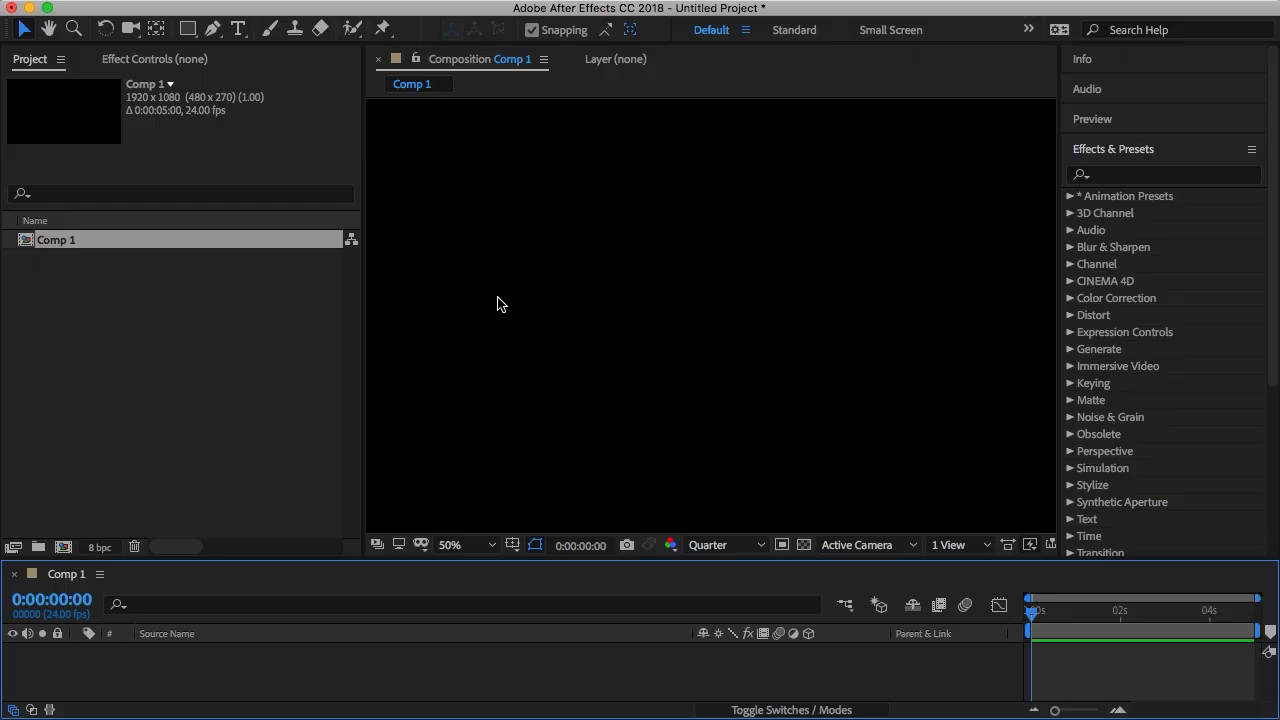
Import all ten 02_Exporting sequence folders from the Layer Comp Exports folder in Finder into the After Effects project
key("super+Tab")
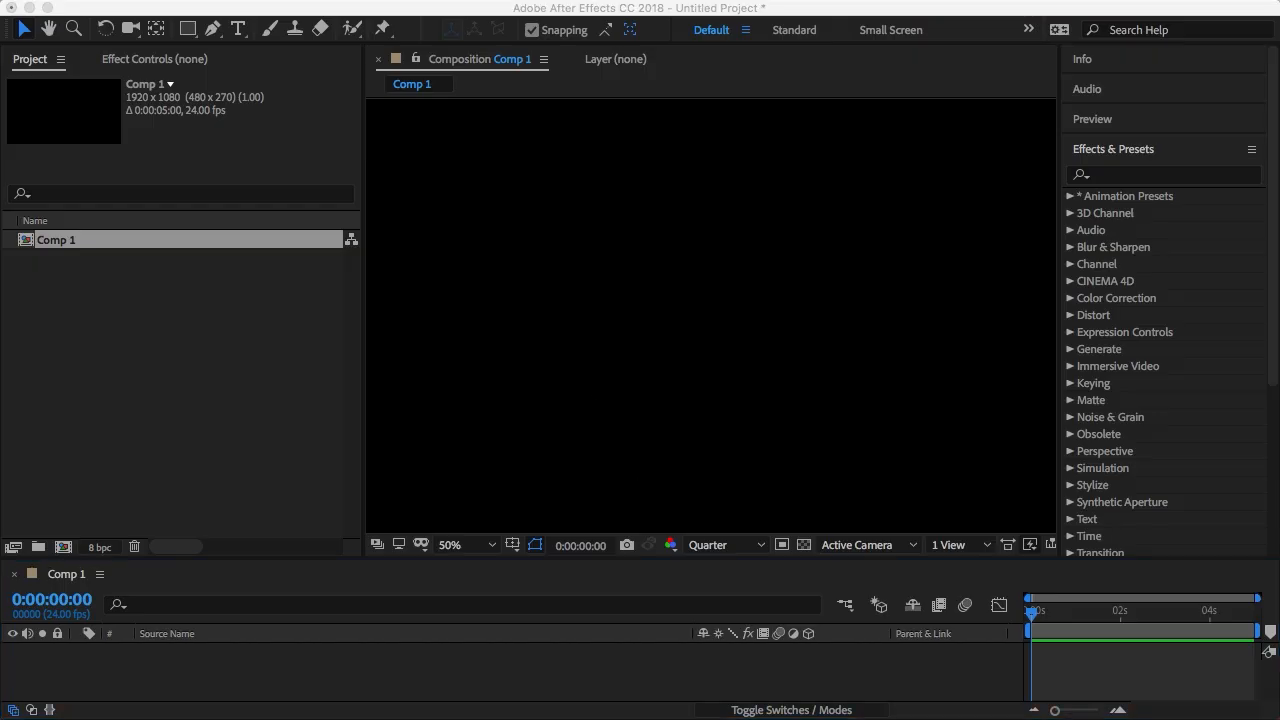
left_click(963, 703)
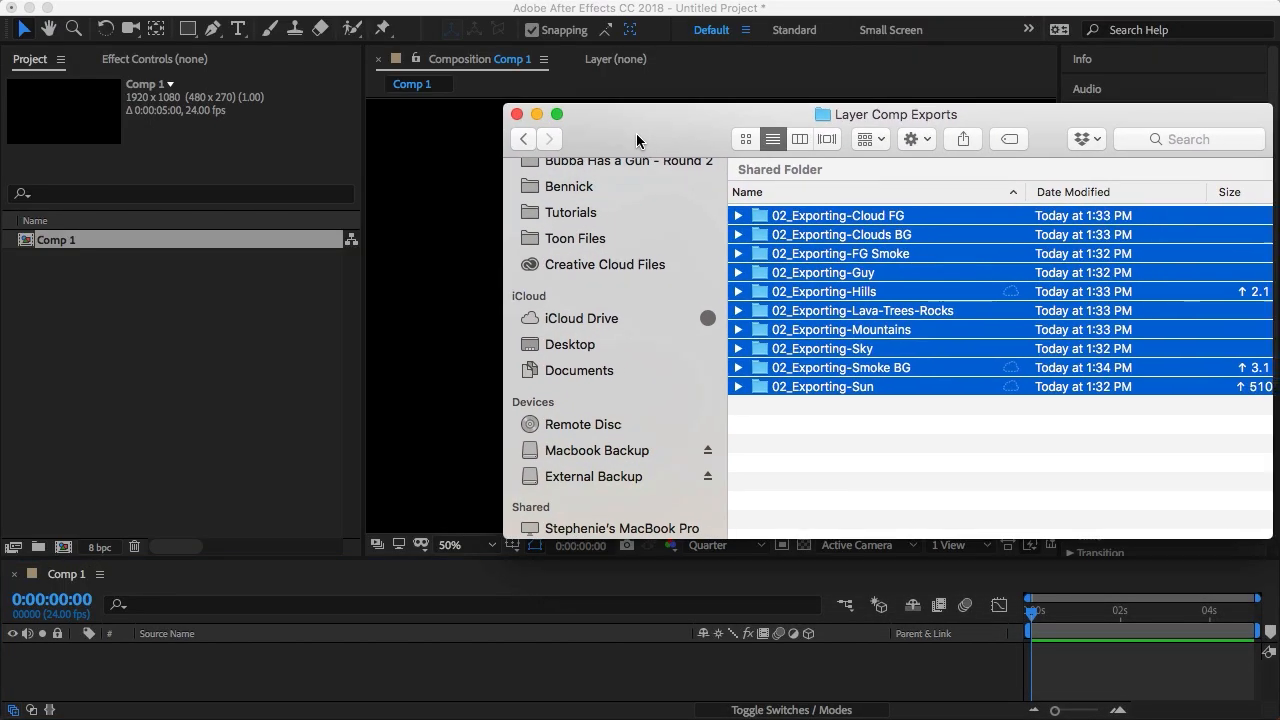
left_click_drag(636, 133, 567, 154)
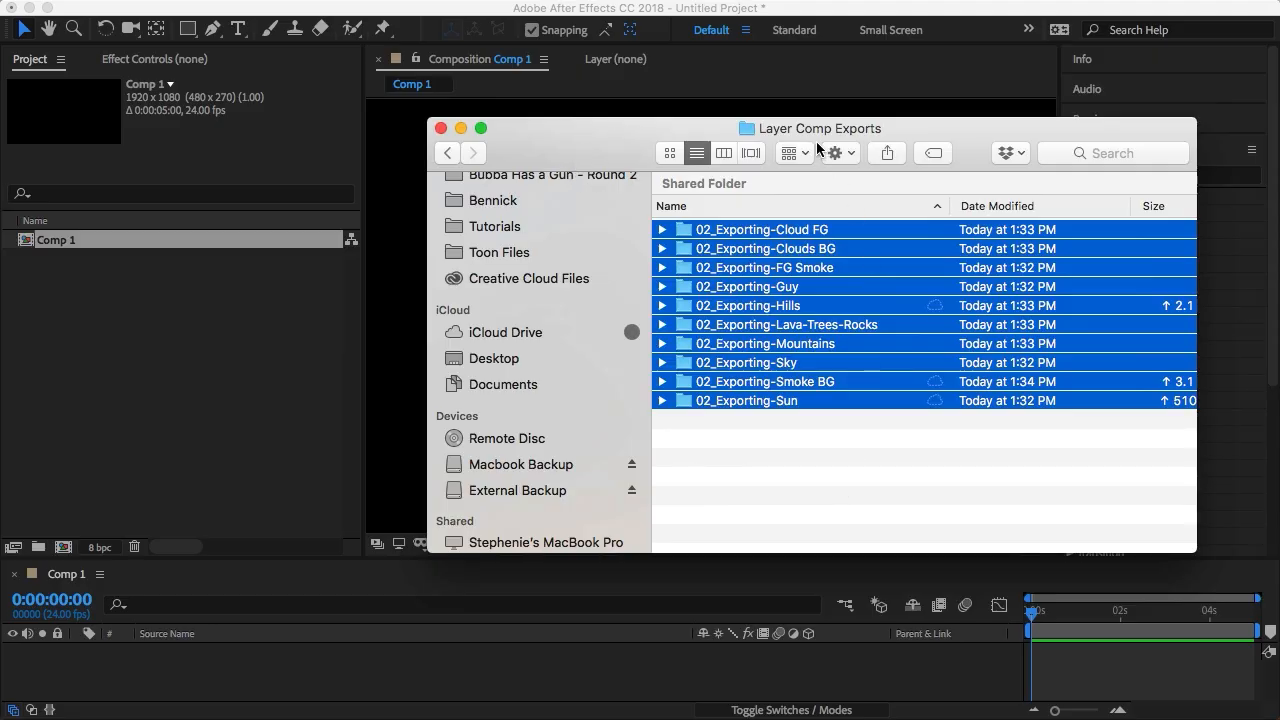
left_click(791, 465)
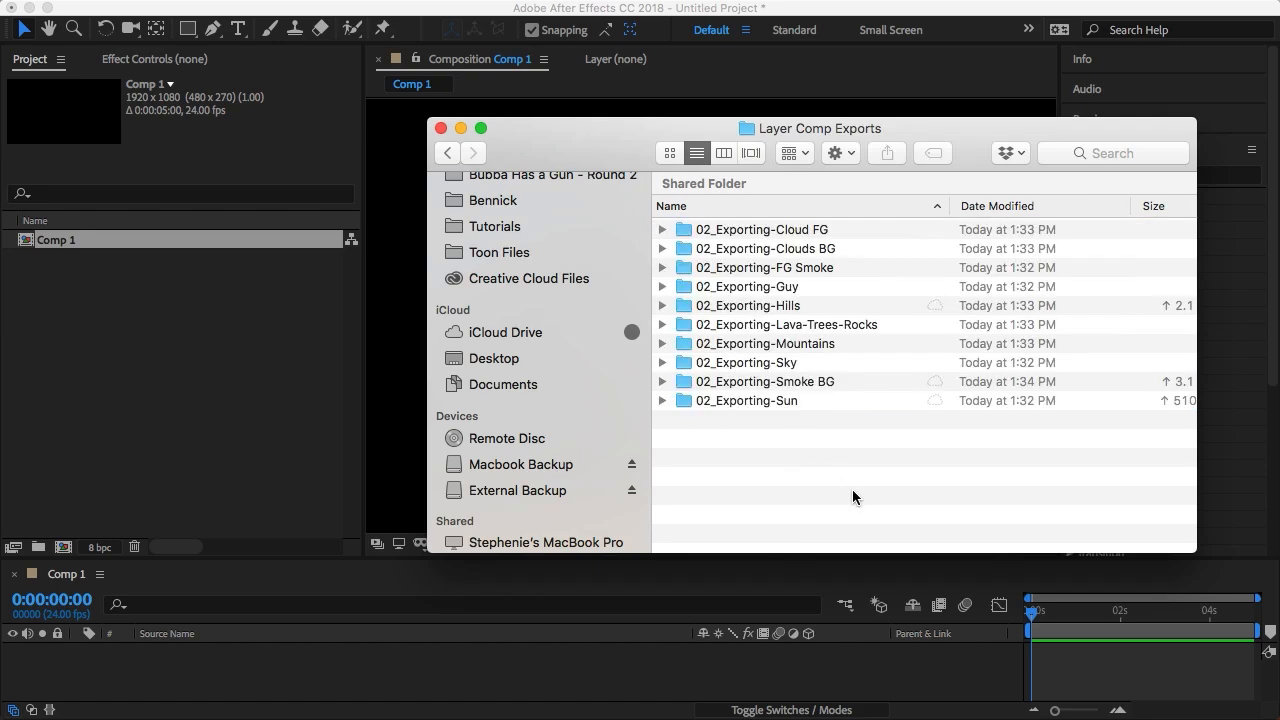
left_click_drag(838, 437, 750, 232)
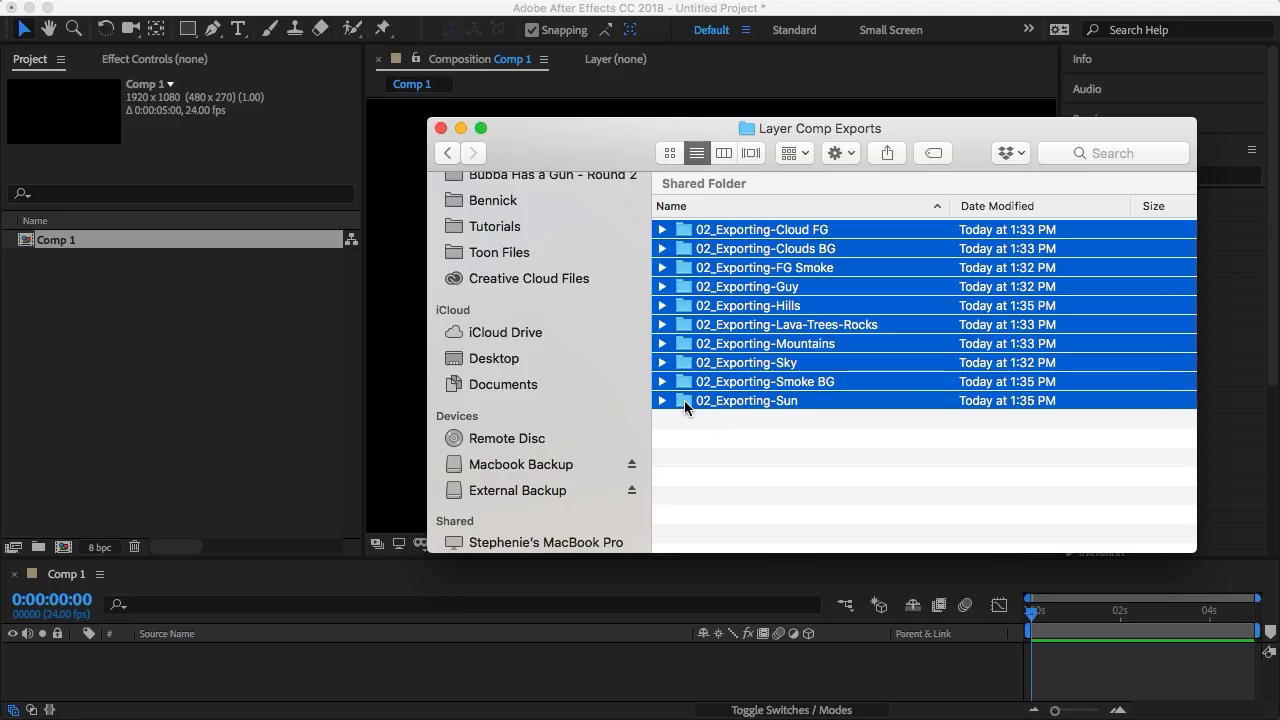
left_click_drag(684, 400, 194, 400)
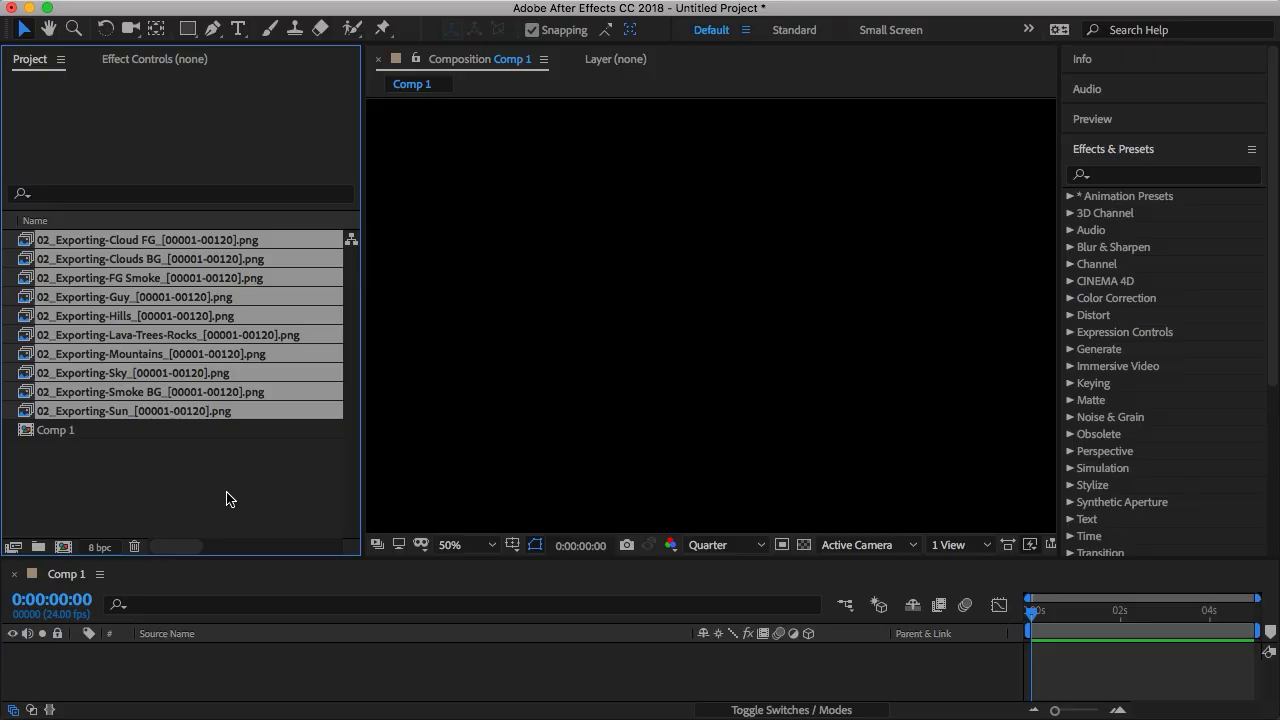
left_click(243, 477)
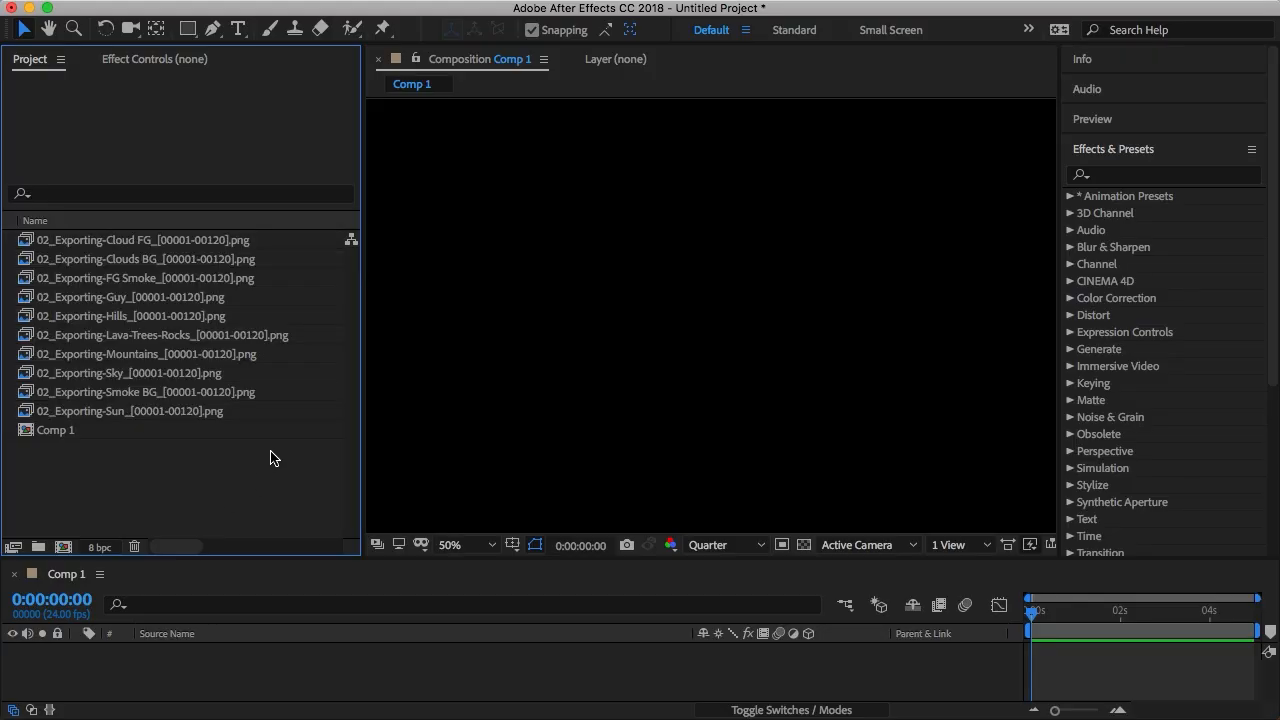
Add all ten imported PNG sequences, from Cloud FG to Sun, as layers in the Comp 1 timeline
left_click(230, 247)
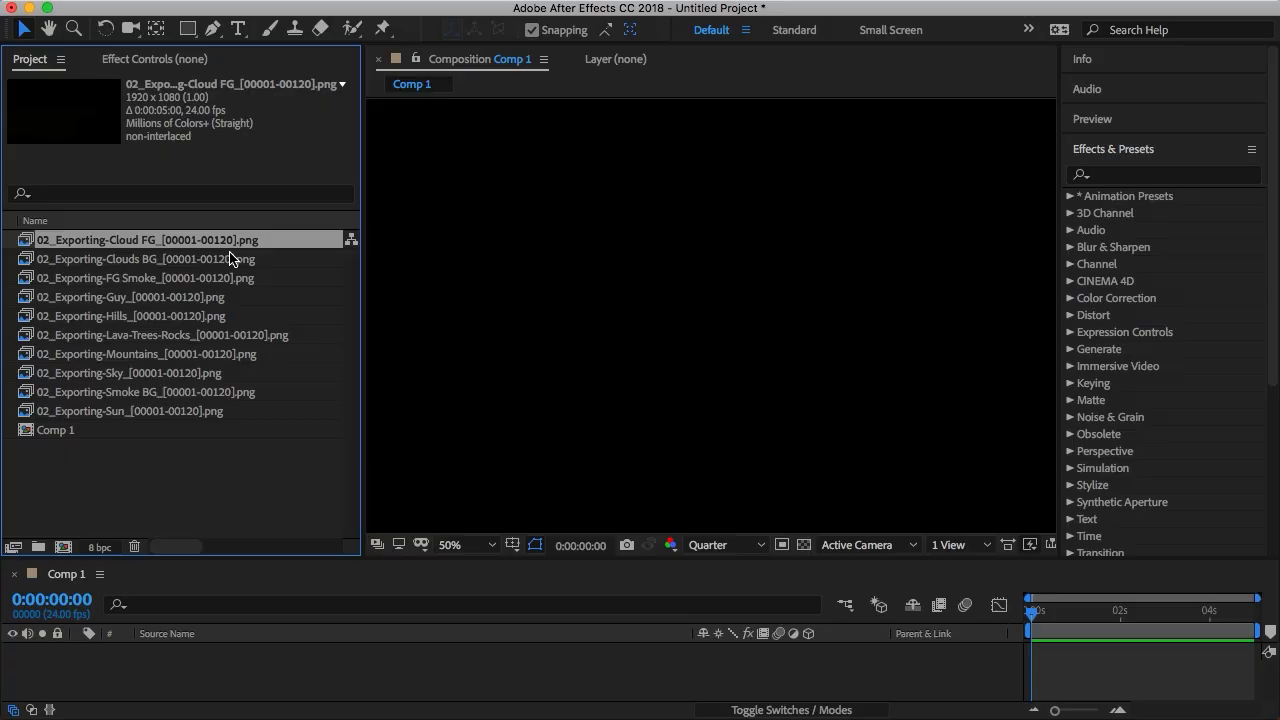
left_click(130, 416)
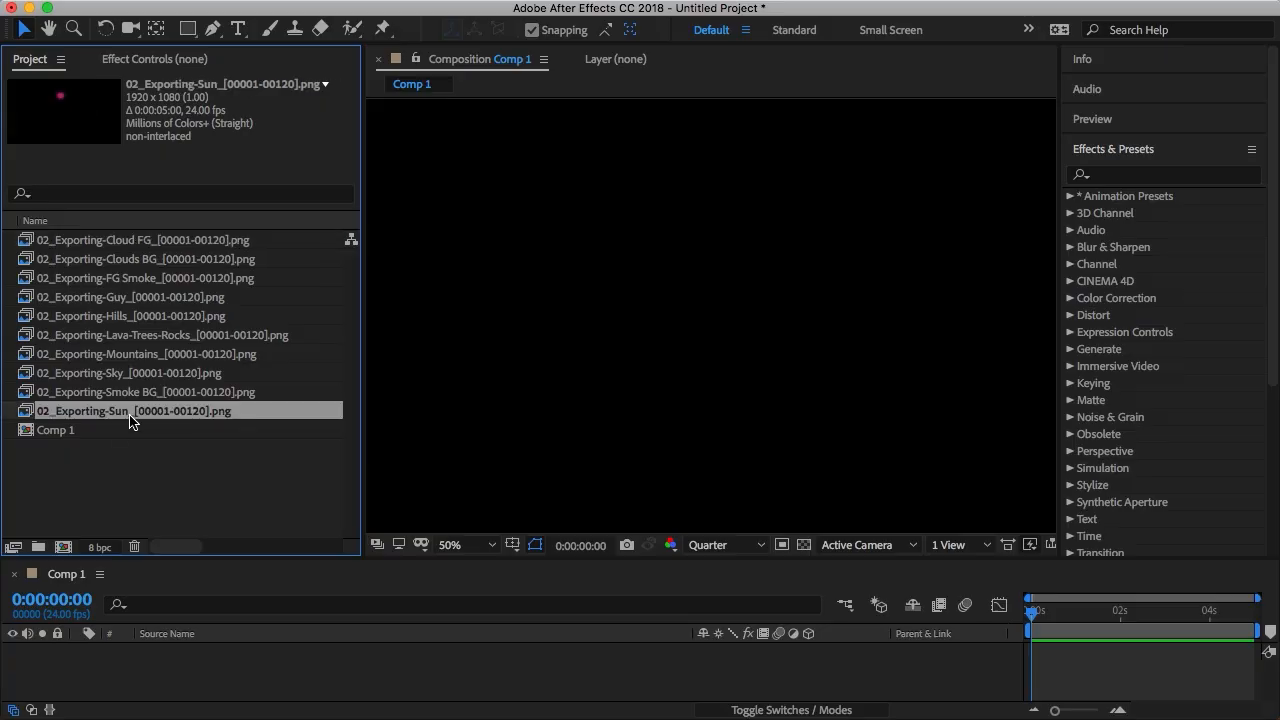
left_click(71, 244, "shift")
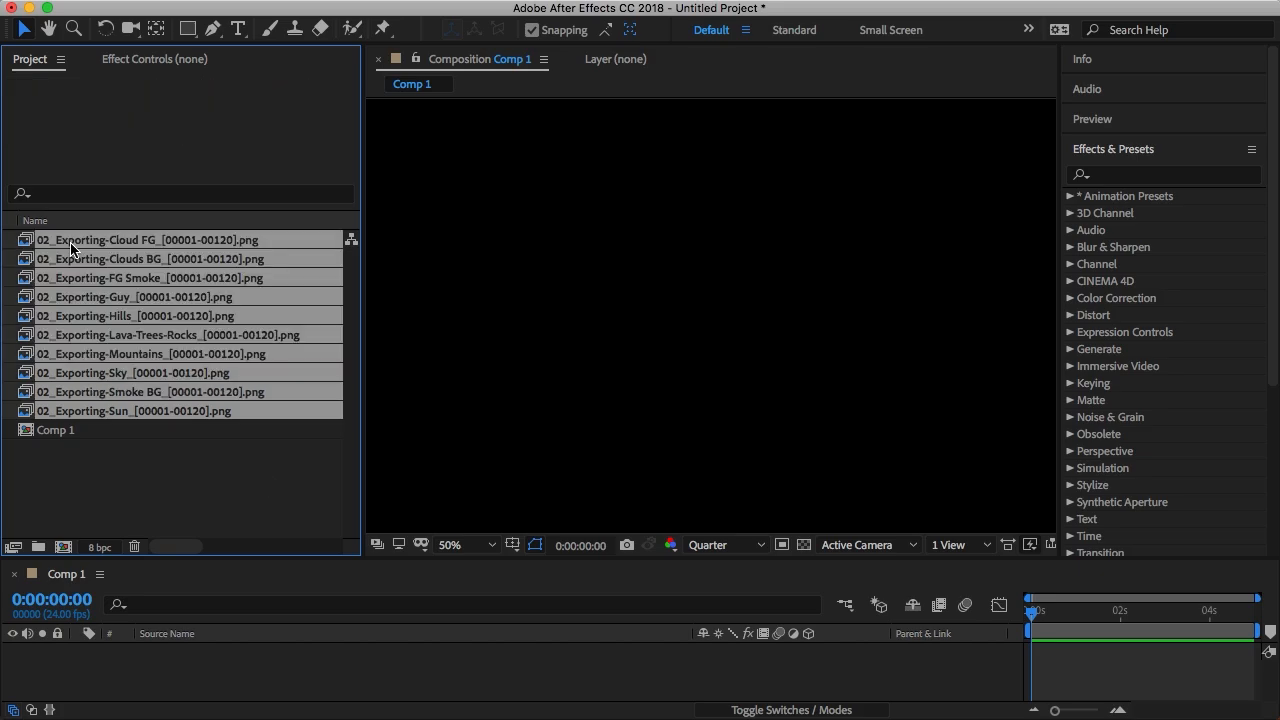
left_click(314, 547)
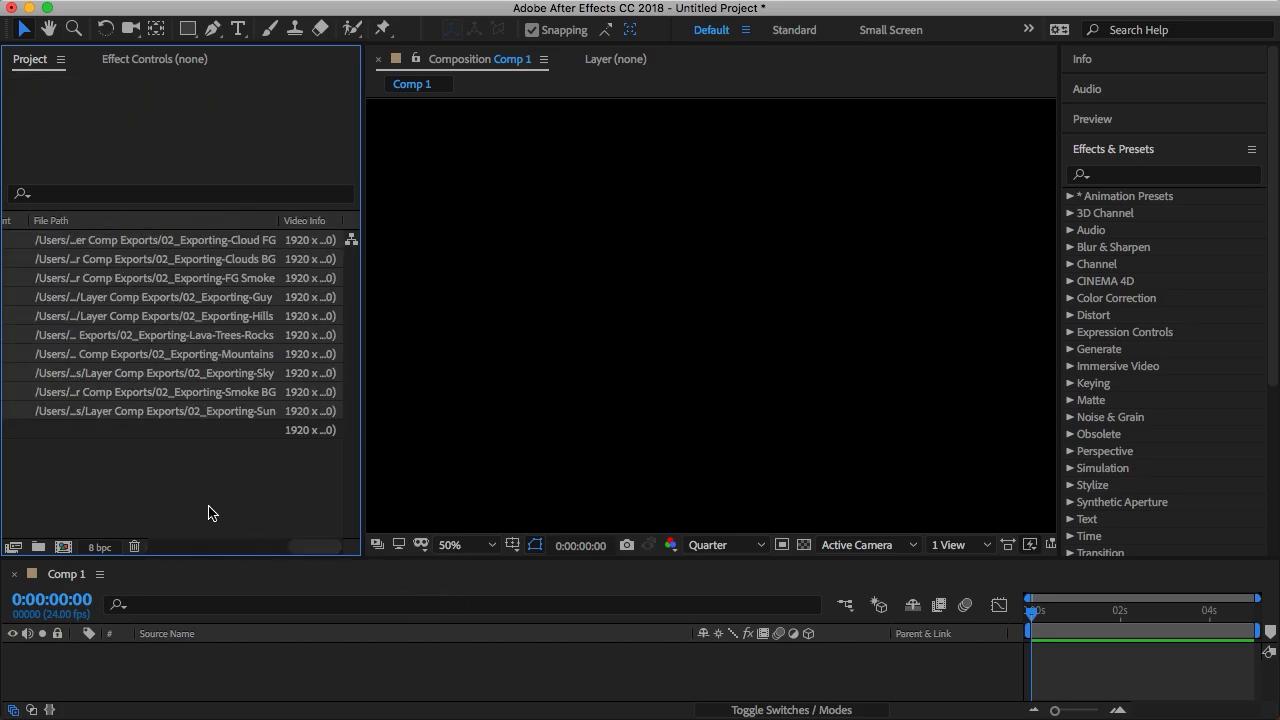
scroll(210, 513, "left", 5)
left_click_drag(178, 418, 240, 676)
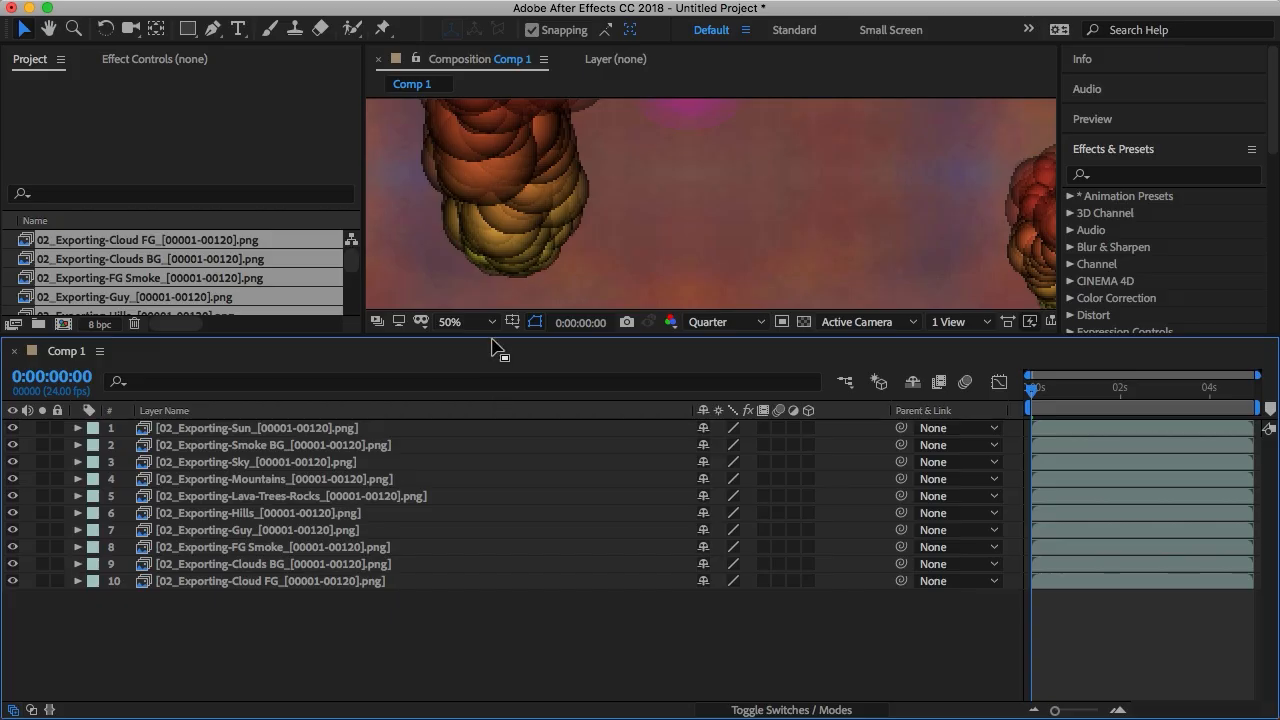
left_click_drag(491, 338, 491, 442)
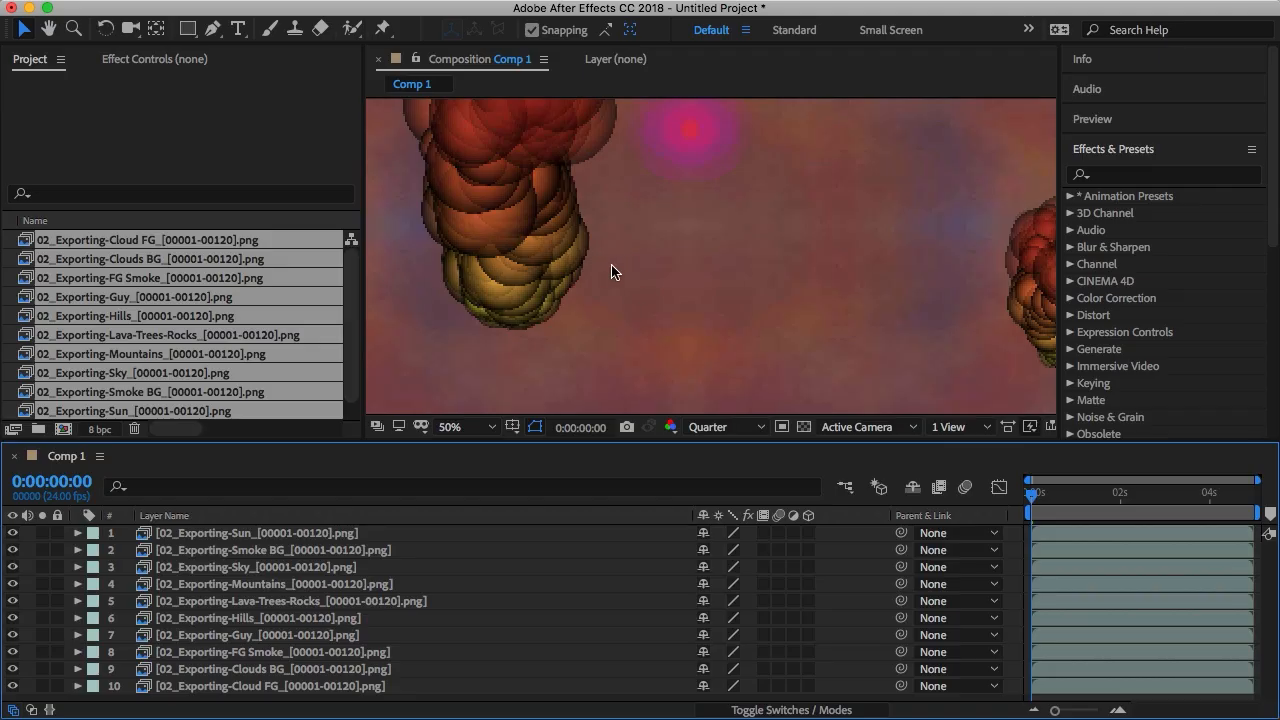
key("comma")
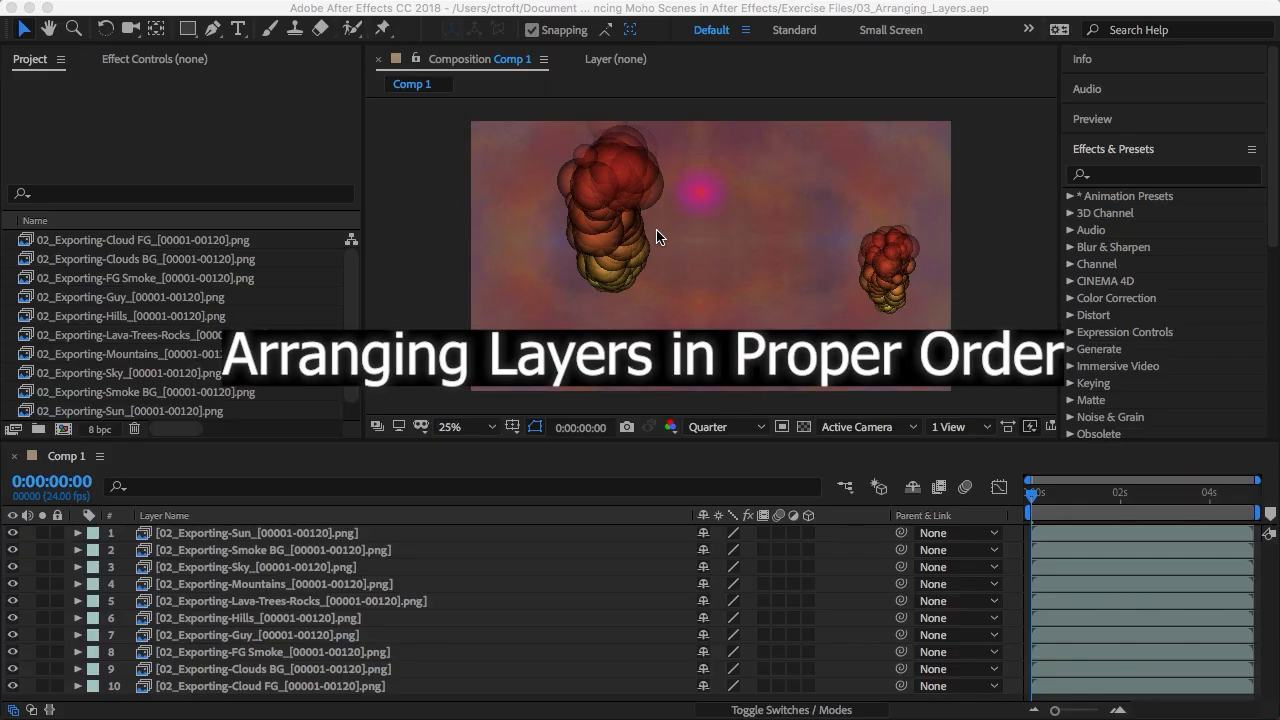
left_click(423, 232)
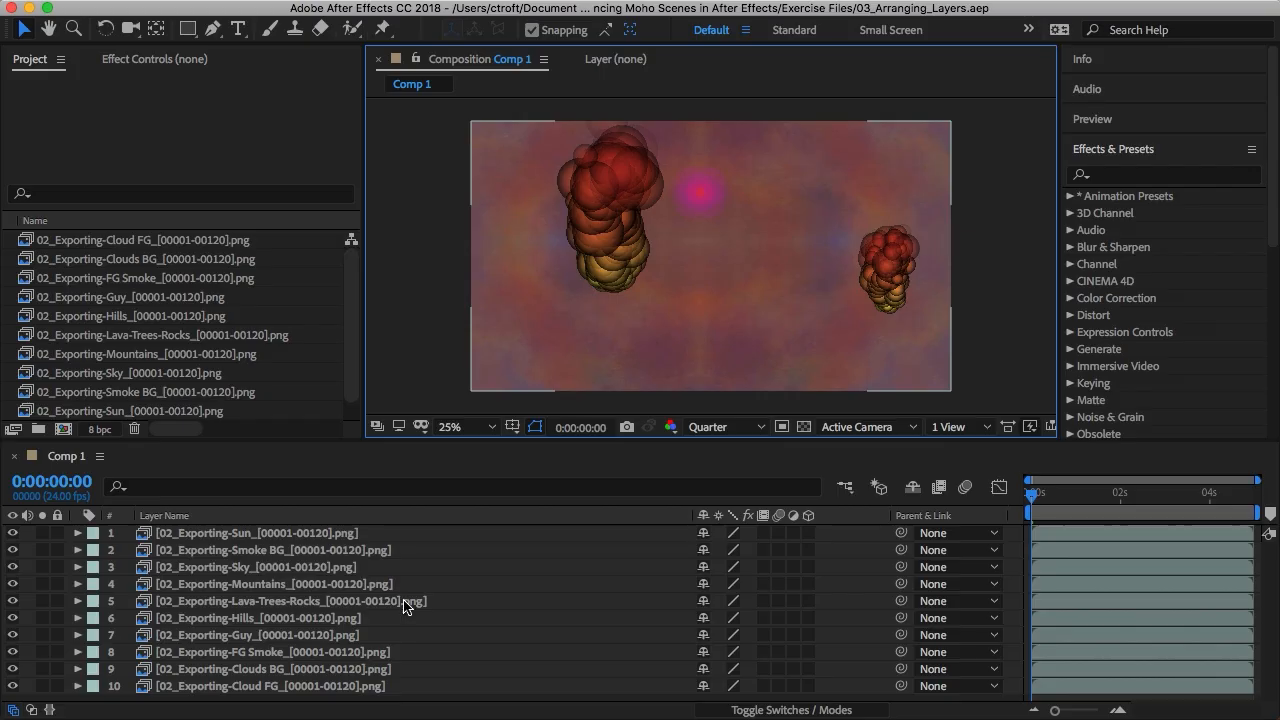
Move the Sky layer to the bottom of the Comp 1 stack and place the Hills layer directly above it
left_click(287, 571)
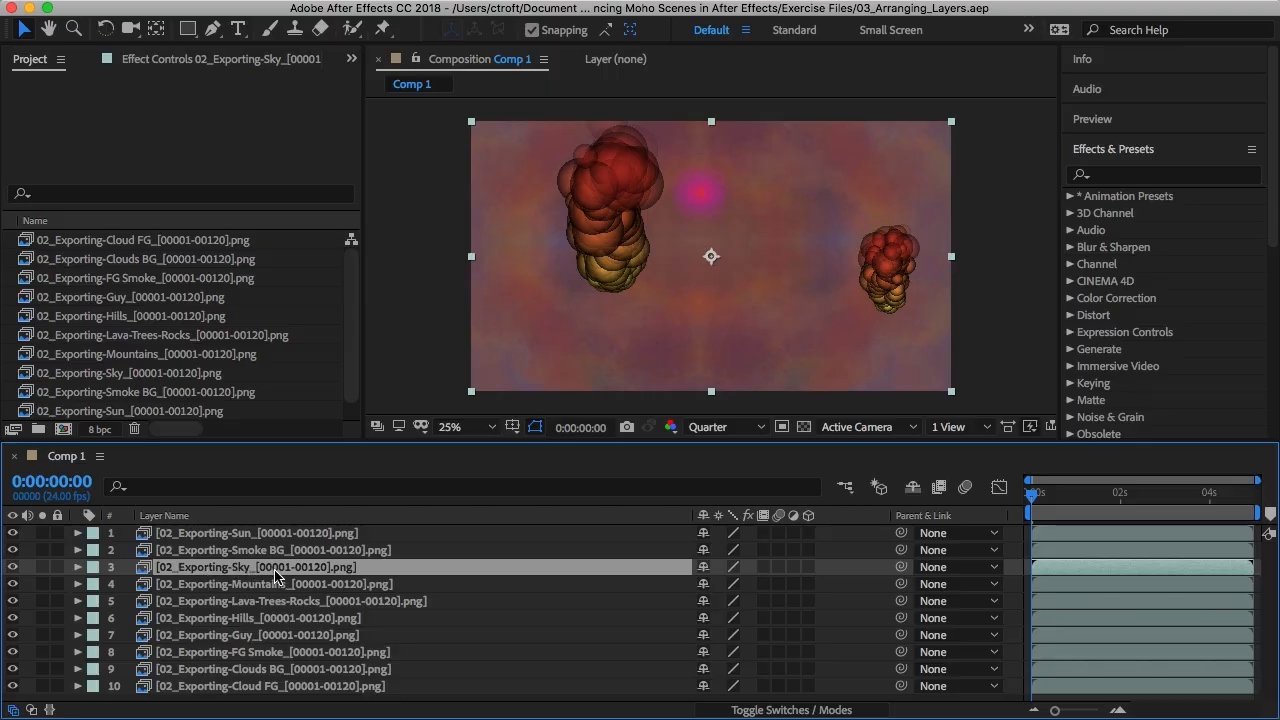
left_click_drag(277, 572, 271, 695)
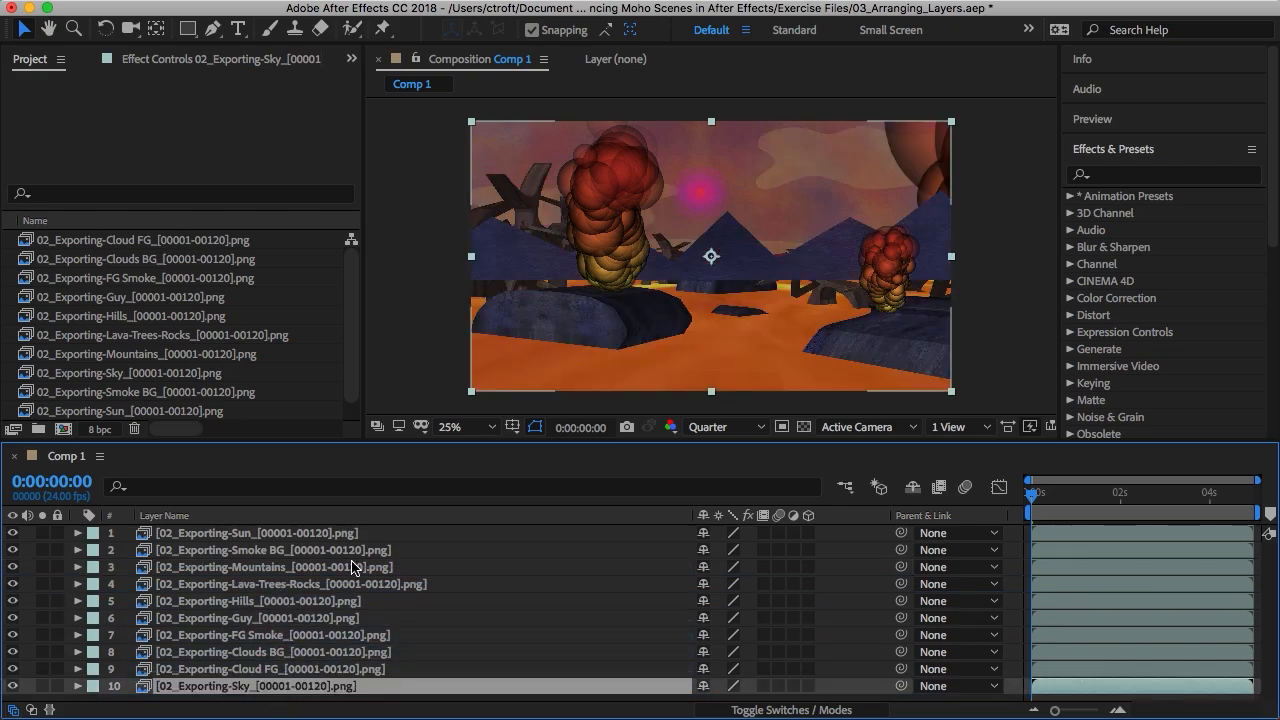
left_click(246, 600)
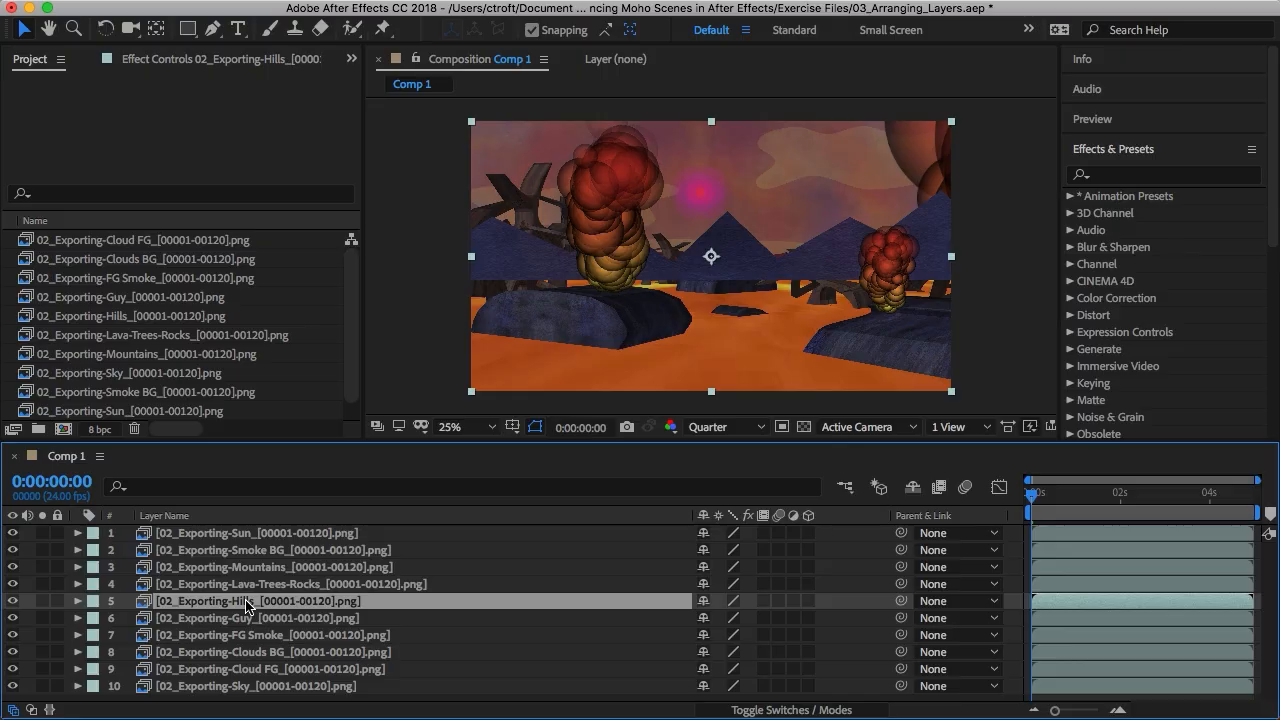
left_click_drag(246, 605, 254, 678)
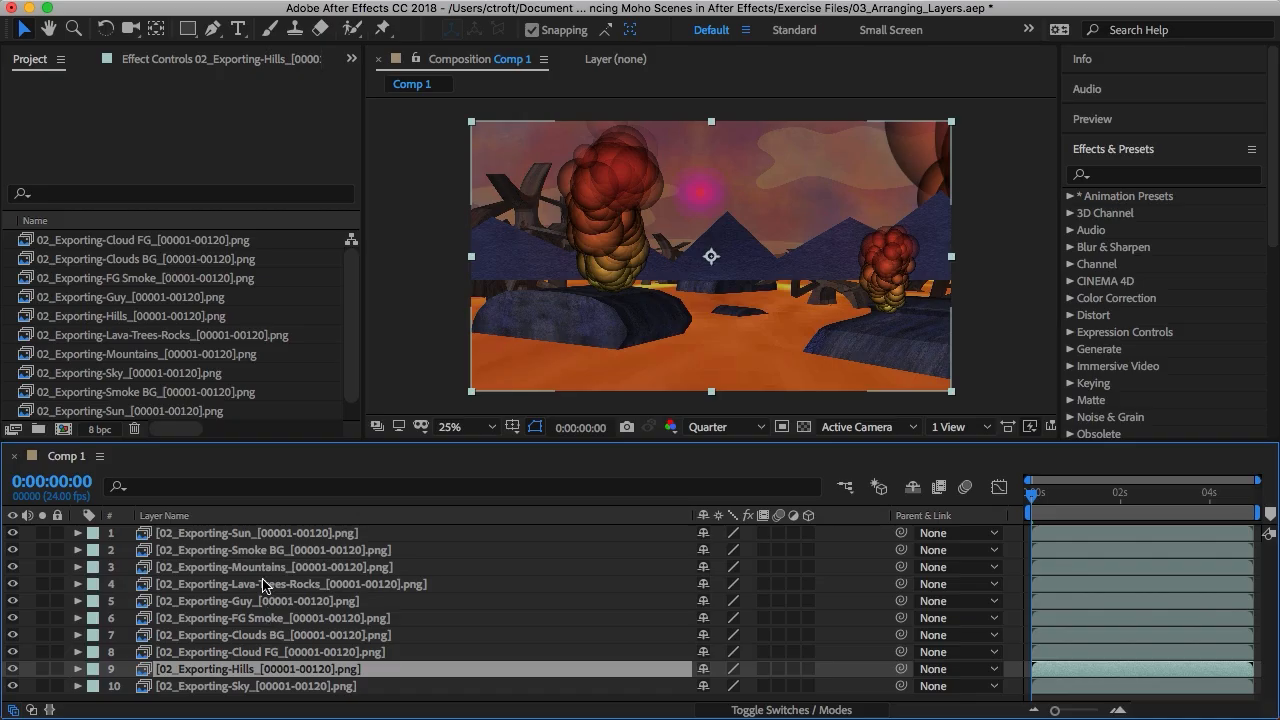
Place the Mountains layer directly below Hills, and move the Sun layer between Mountains and Sky
left_click_drag(268, 567, 285, 676)
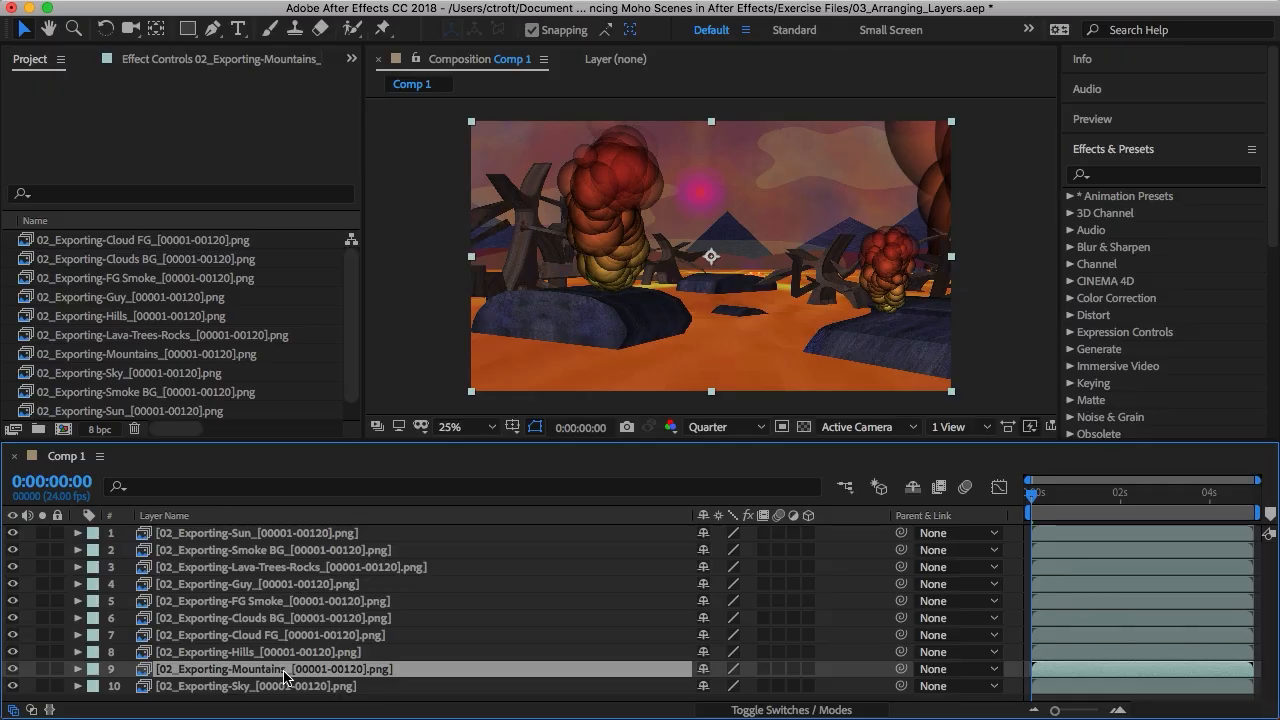
left_click(247, 540)
left_click_drag(247, 540, 264, 682)
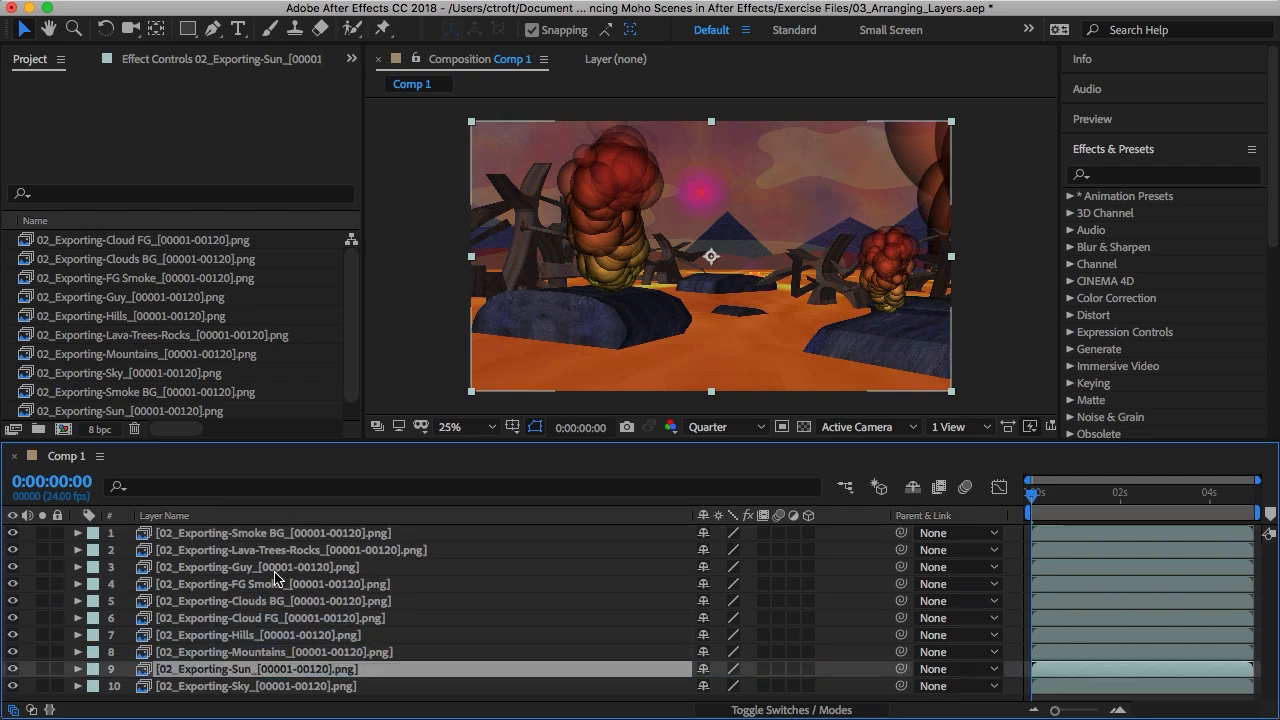
Move the Clouds BG layer directly above Hills, and place the Smoke BG layer between Cloud FG and Clouds BG
left_click(267, 600)
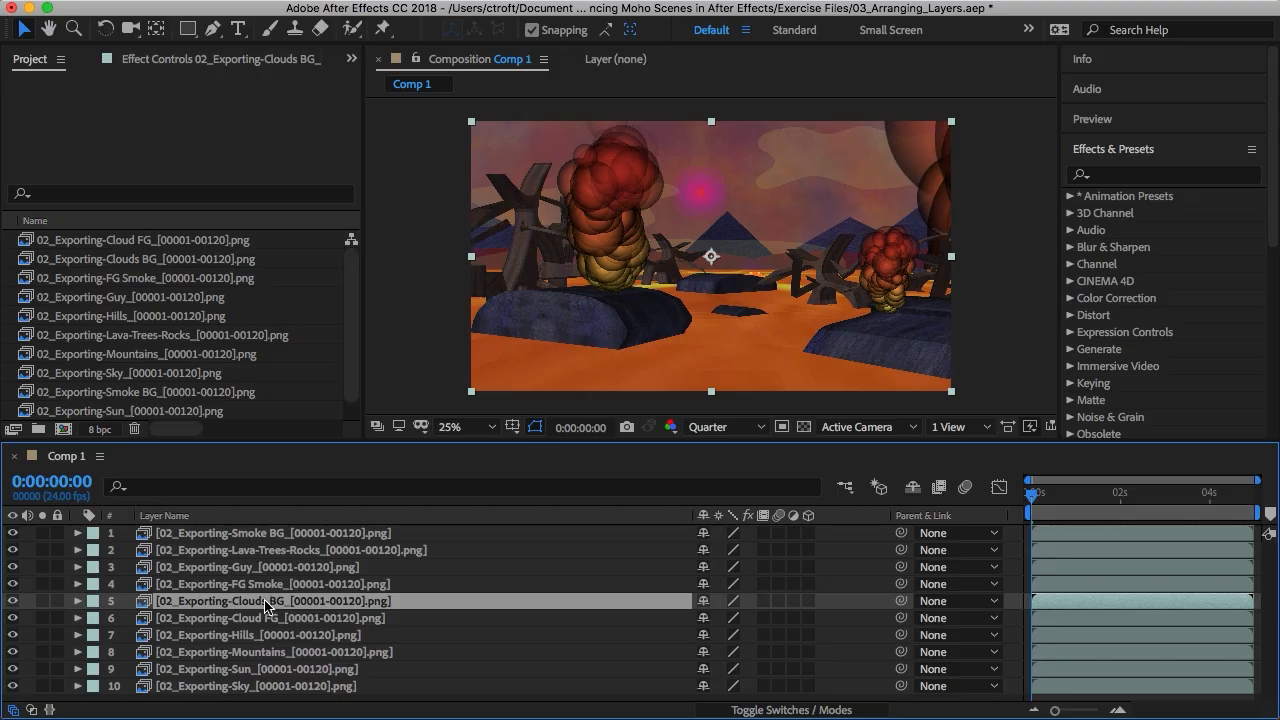
left_click_drag(266, 604, 262, 628)
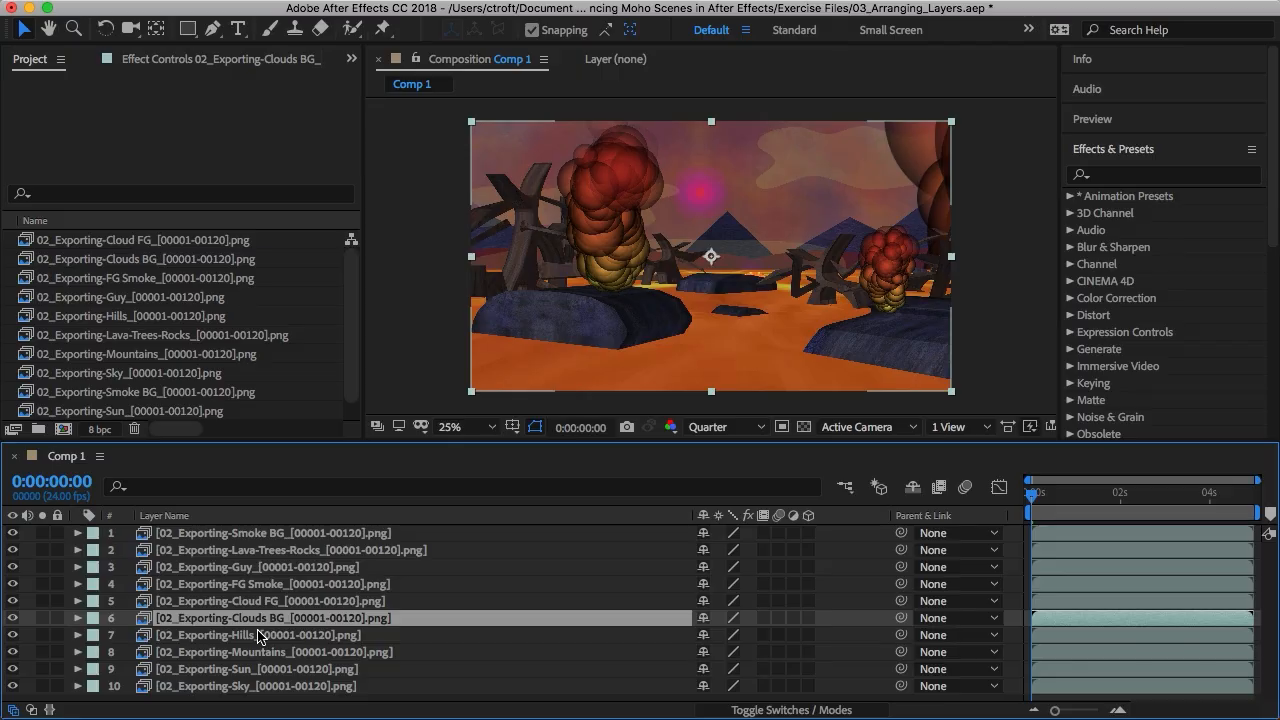
left_click(270, 537)
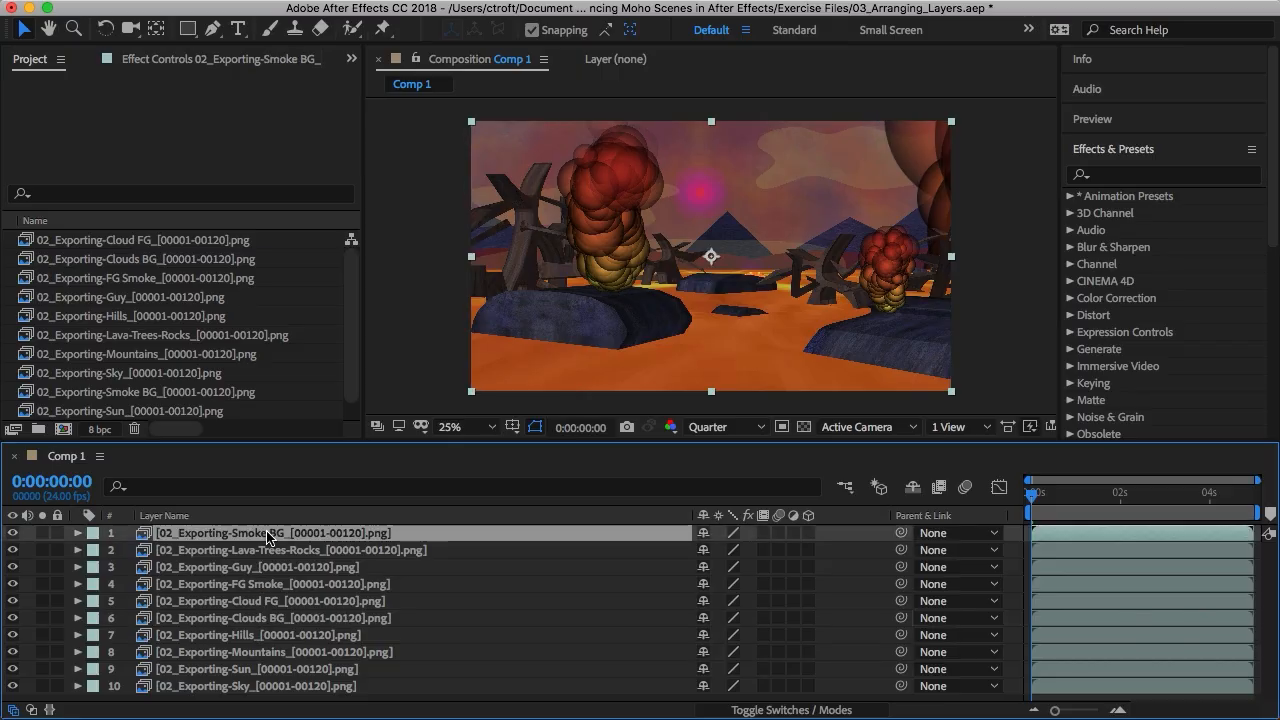
left_click_drag(270, 537, 273, 612)
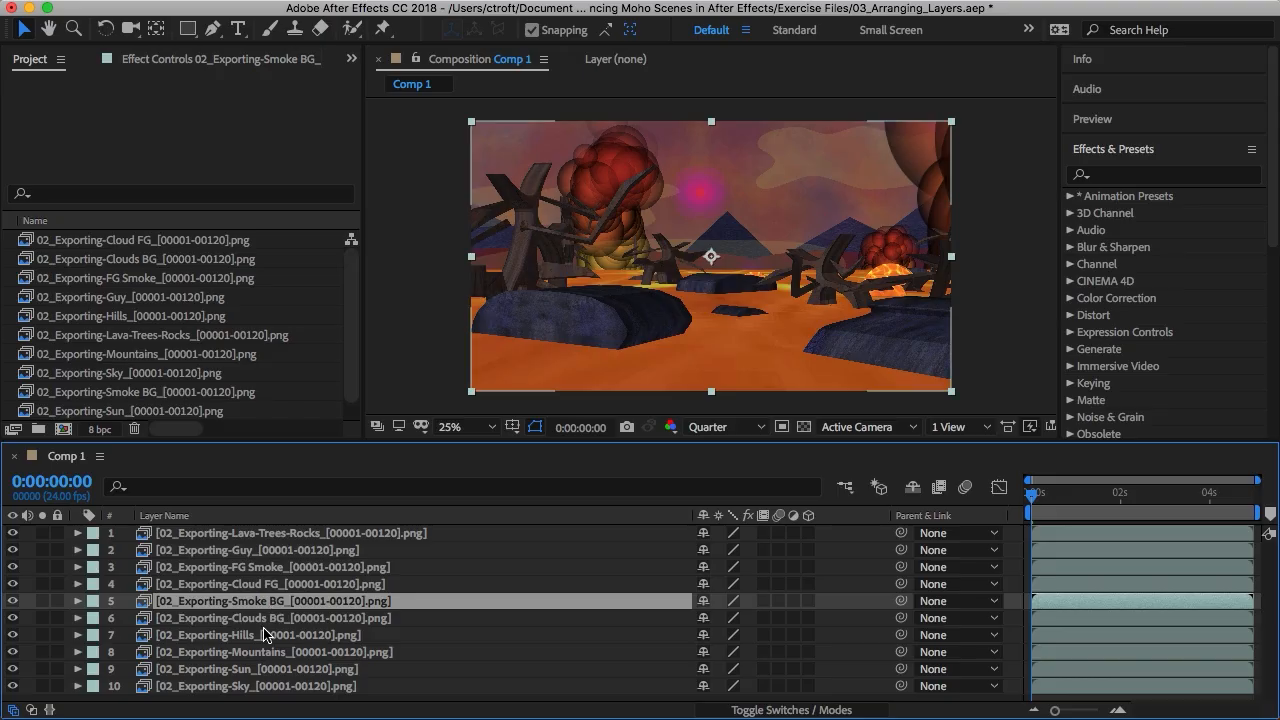
Move the Cloud FG layer to the top of the Comp 1 stack and place the FG Smoke layer directly below it
left_click(265, 591)
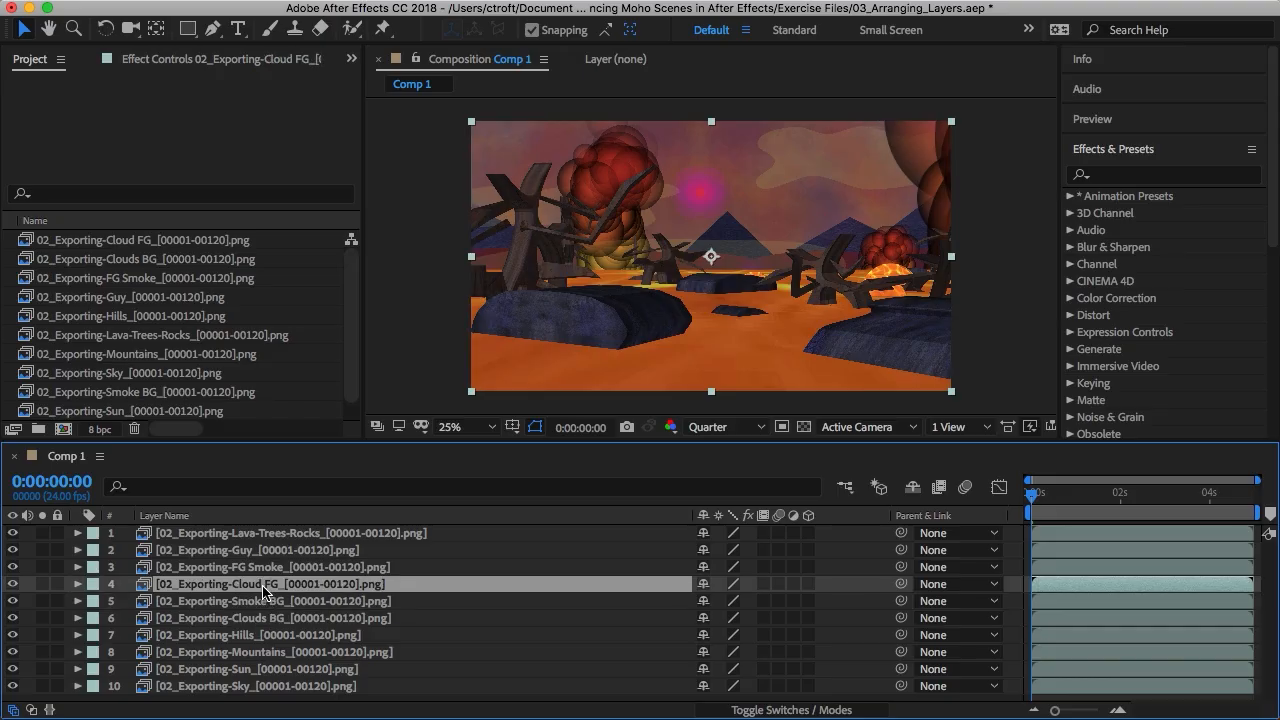
left_click_drag(262, 592, 250, 537)
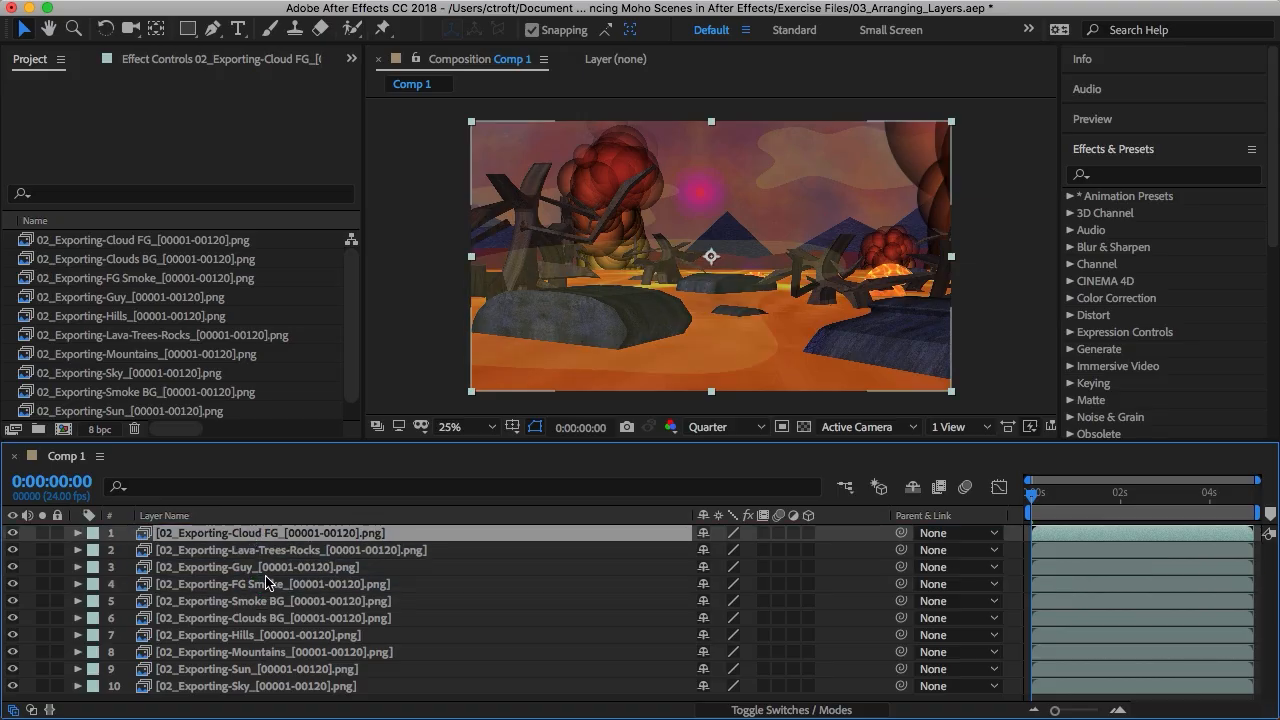
left_click(267, 570)
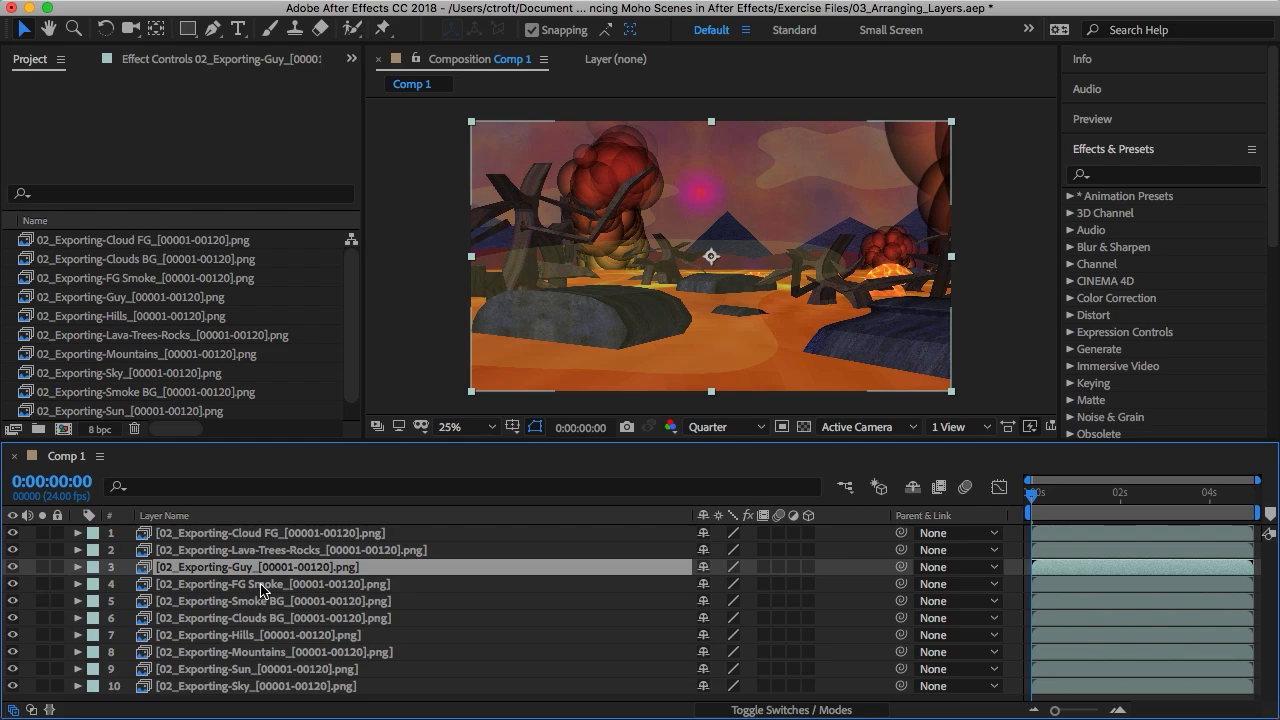
left_click(261, 588)
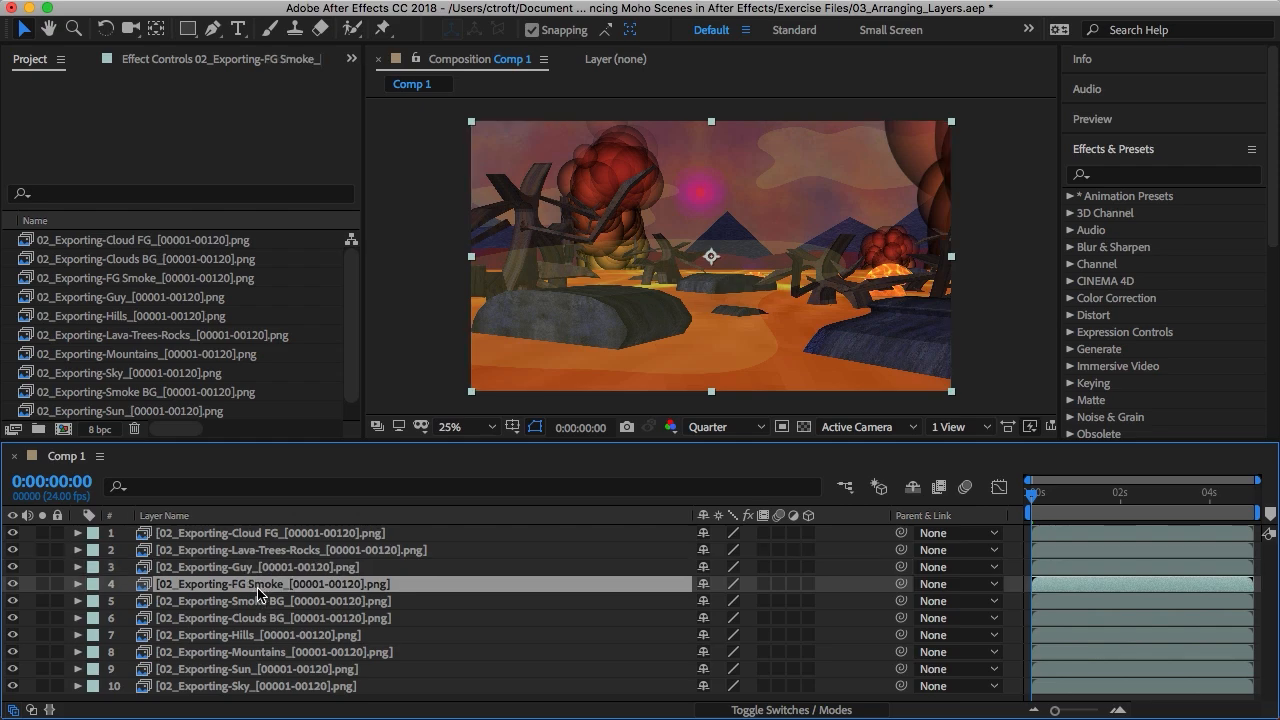
left_click_drag(258, 593, 262, 551)
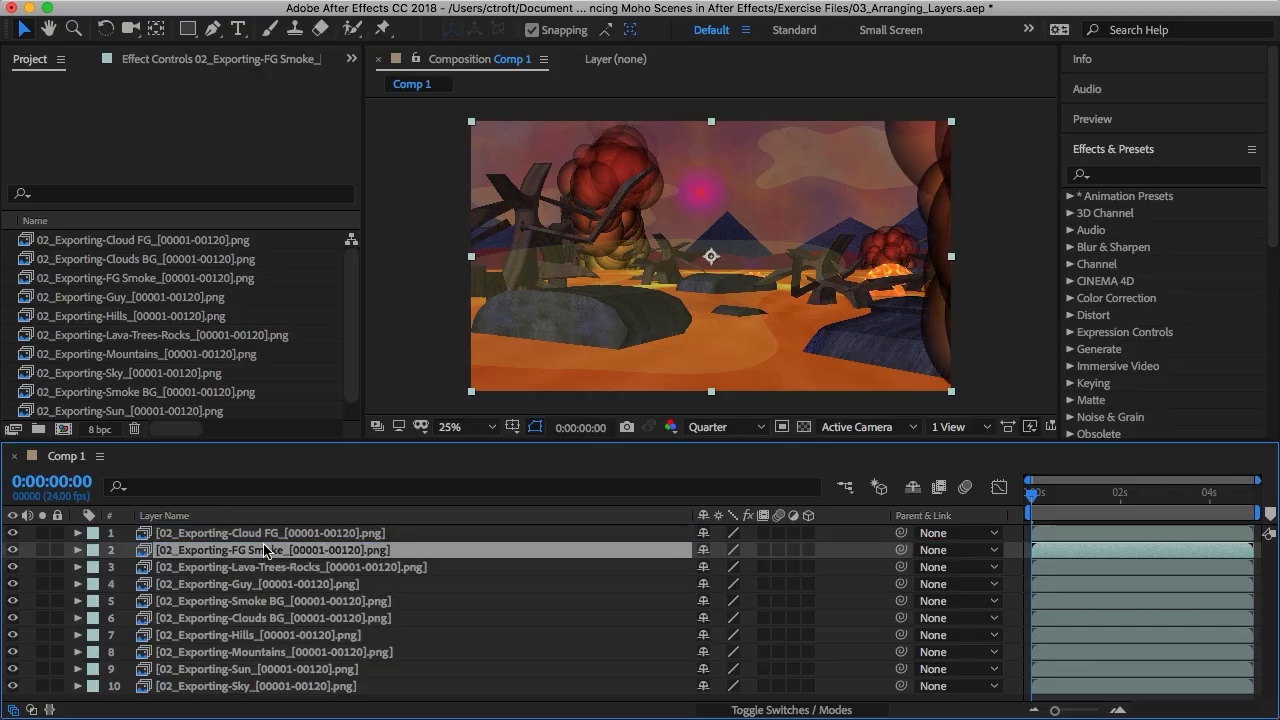
left_click(280, 533)
Step through the animation to 0:00:01:08 and move the Guy layer directly above Lava-Trees-Rocks, below FG Smoke
left_click(1055, 497)
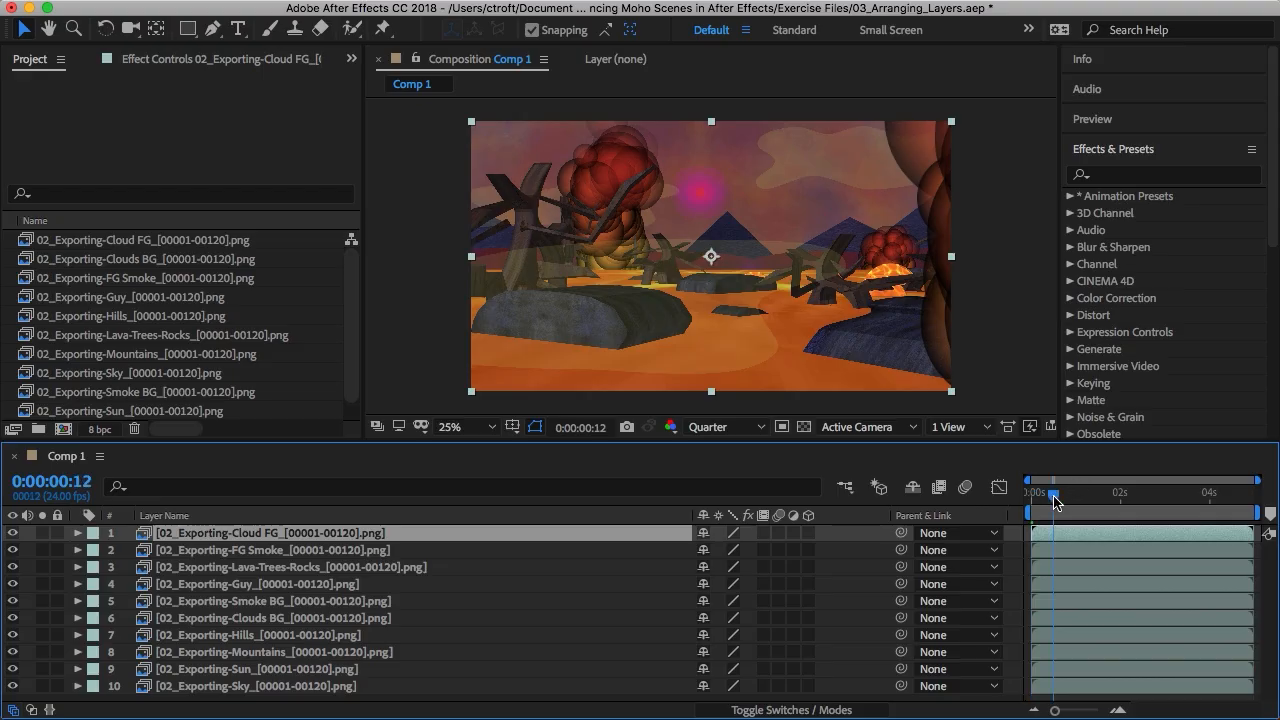
left_click(1077, 495)
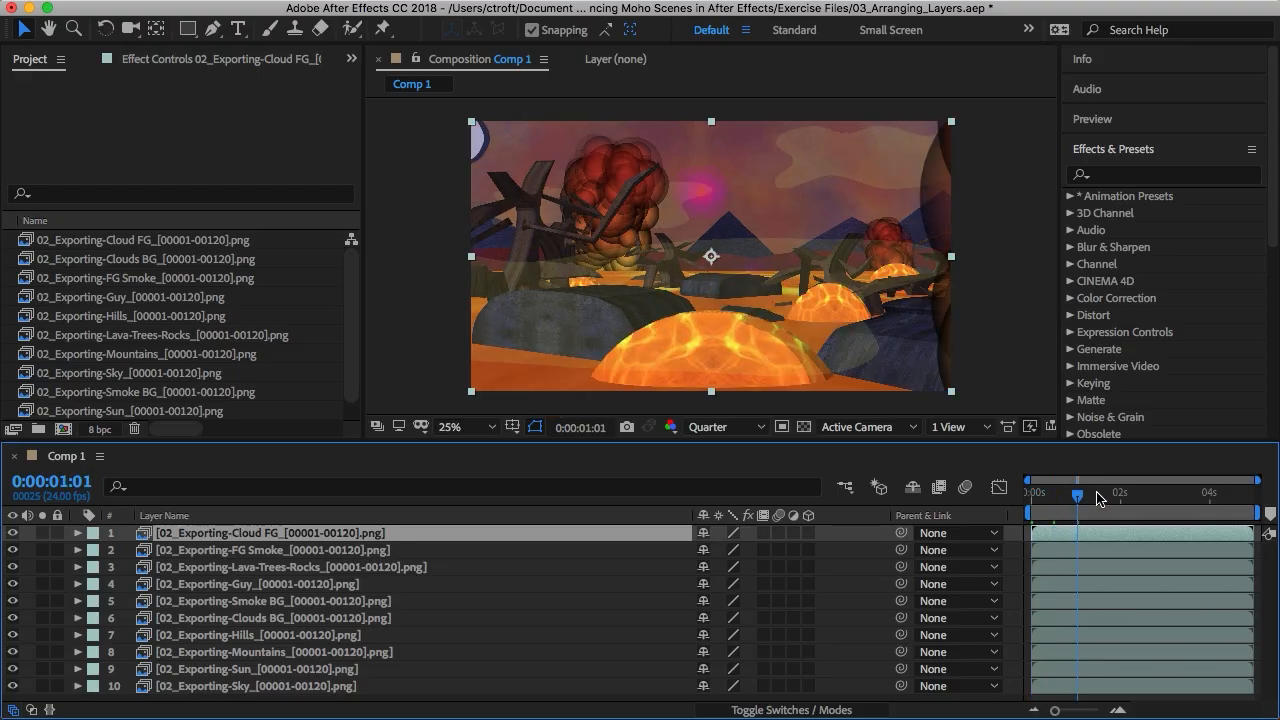
key("Page_Down")
key("Page_Down")
key("Page_Down")
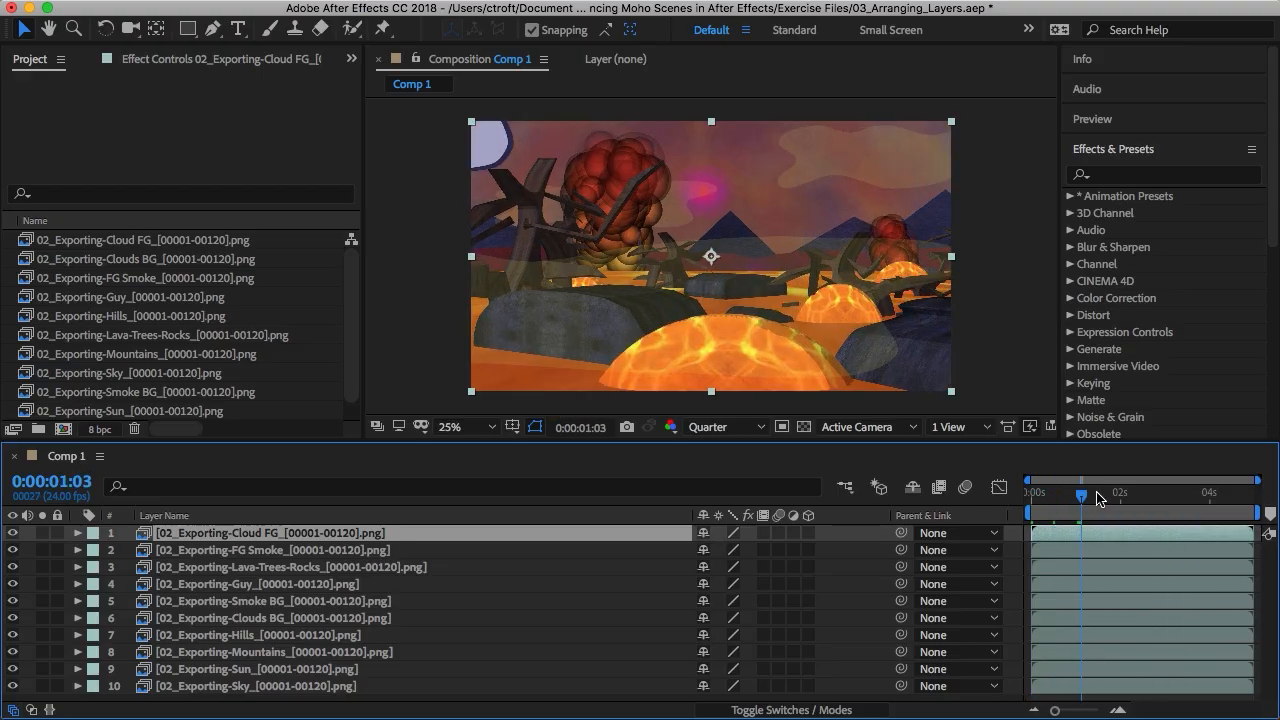
key("Page_Down")
key("Page_Down")
key("Page_Down")
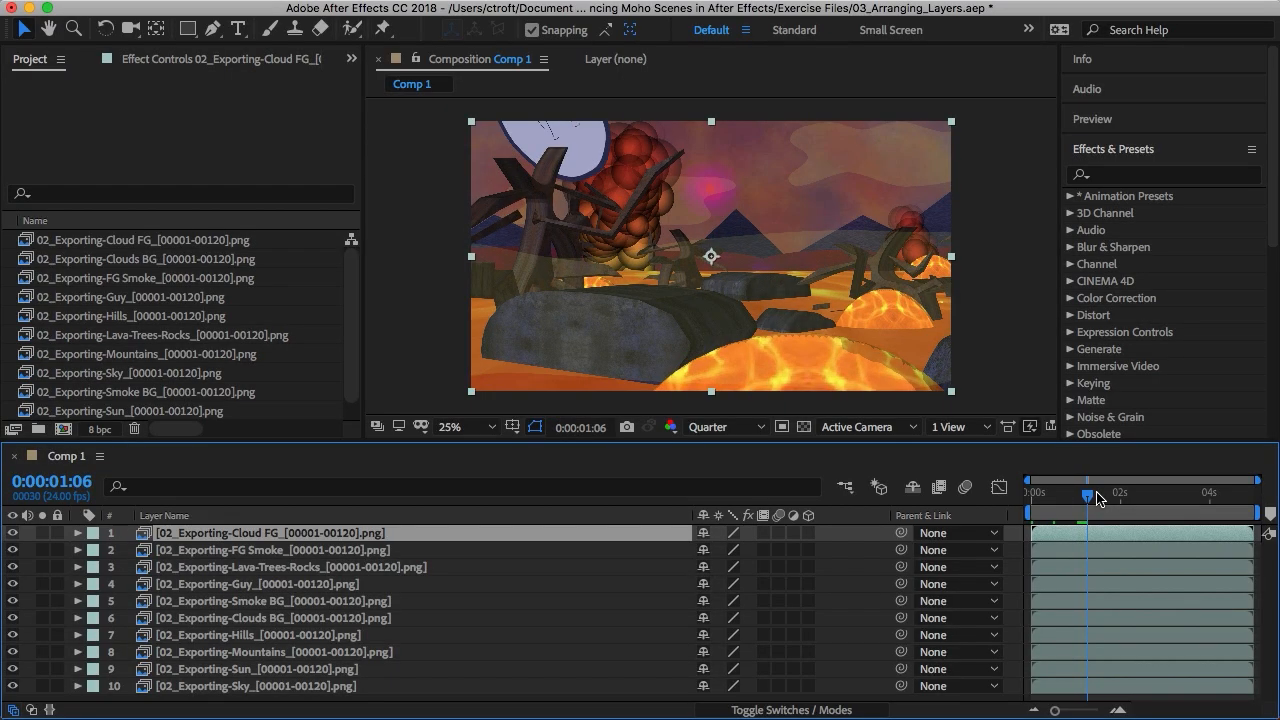
key("Page_Down")
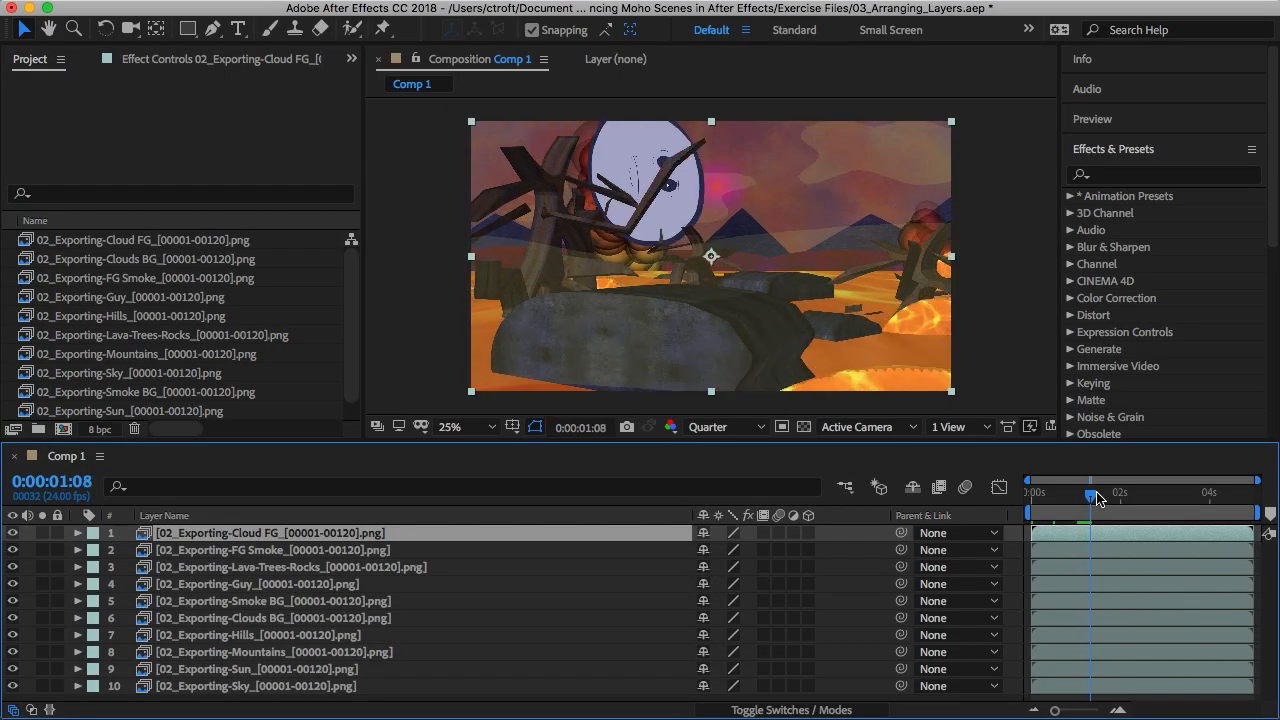
left_click(260, 587)
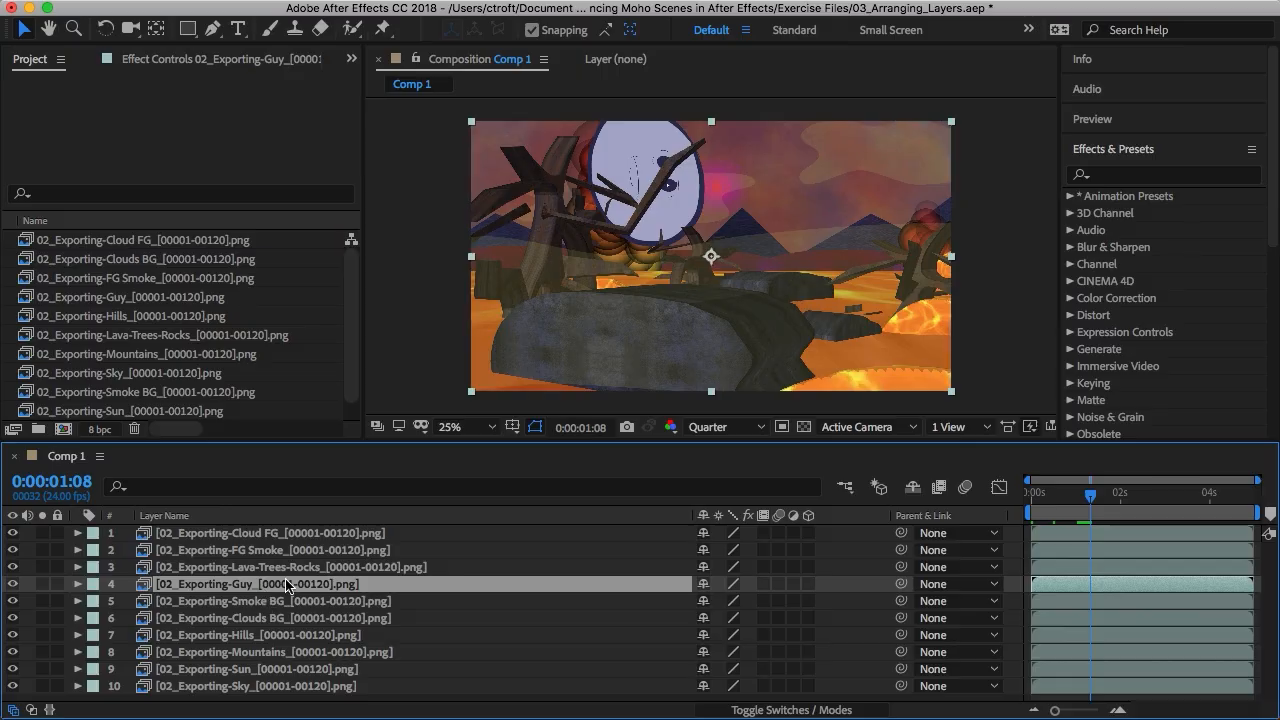
left_click_drag(276, 588, 278, 569)
Preview the composition and check the layer order at 0:00:02:08 and 0:00:03:10
key("space")
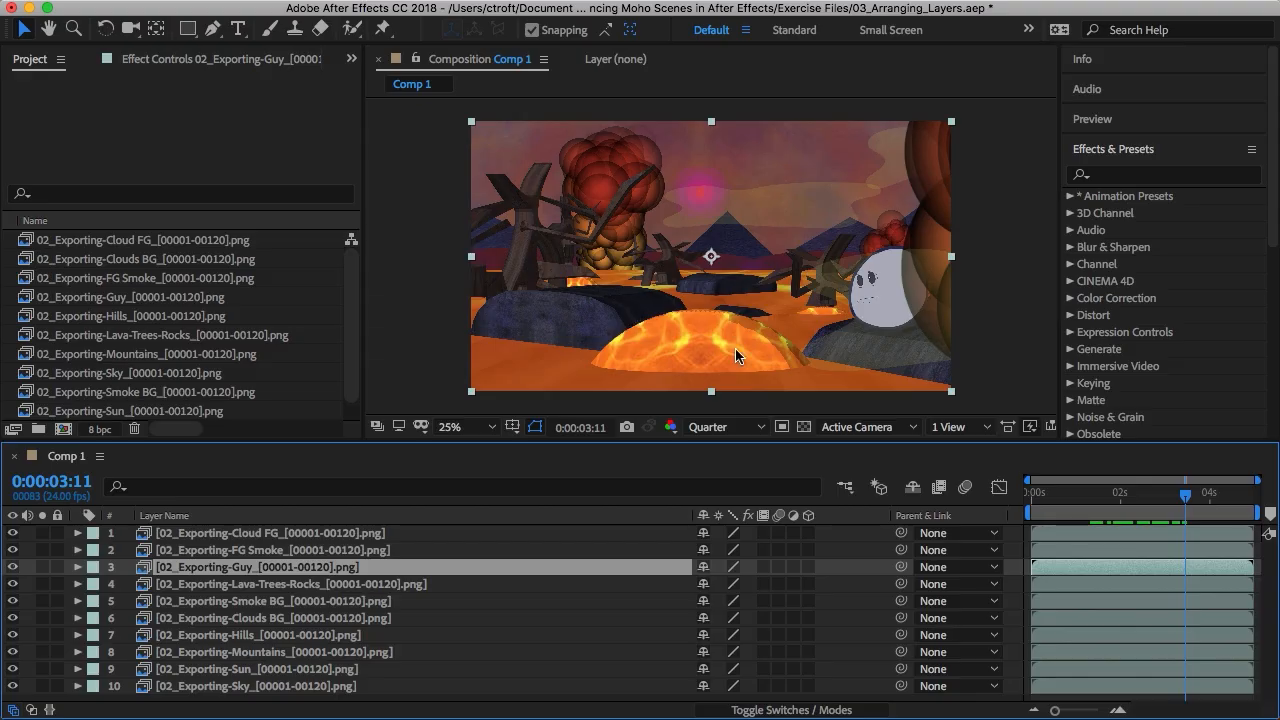
left_click(1136, 493)
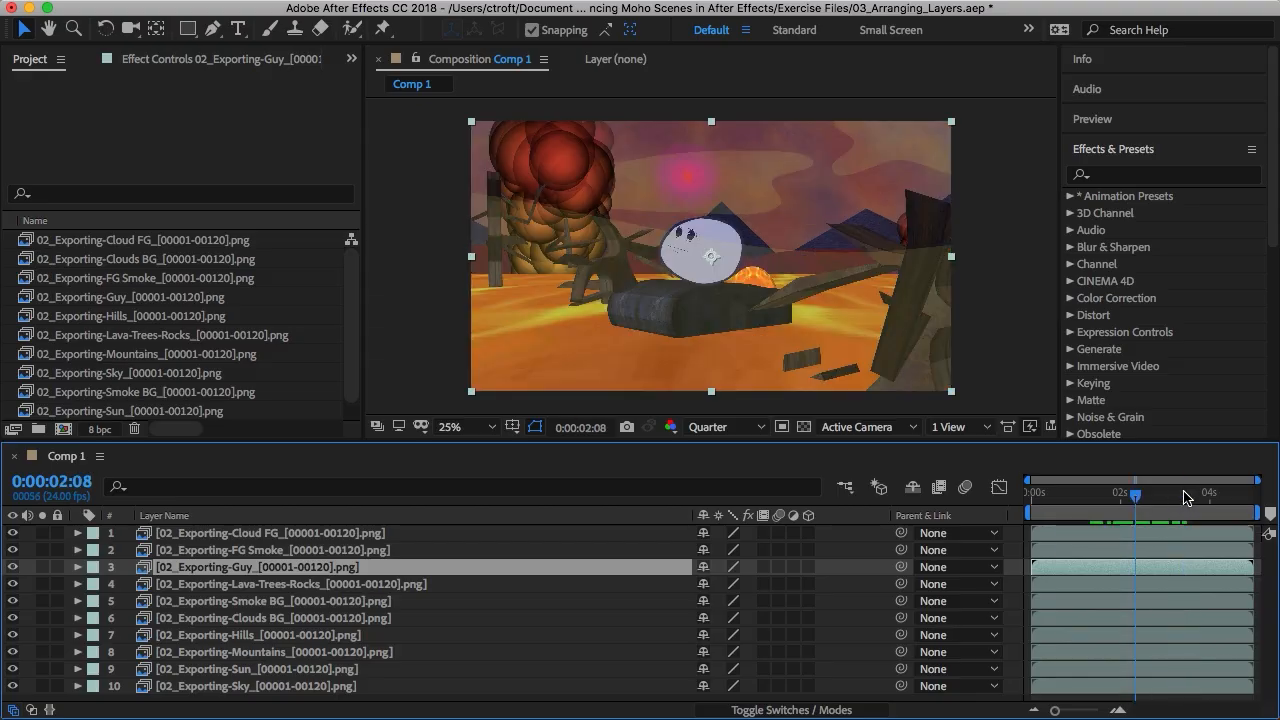
left_click(1184, 494)
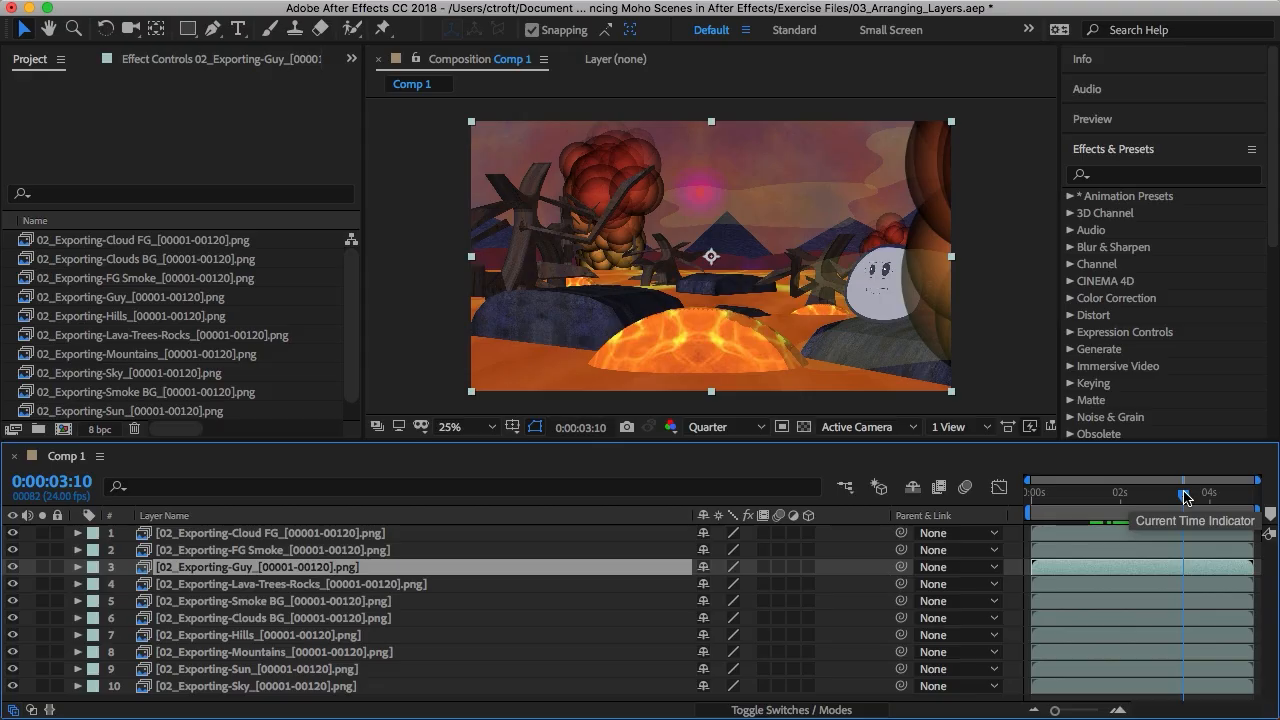